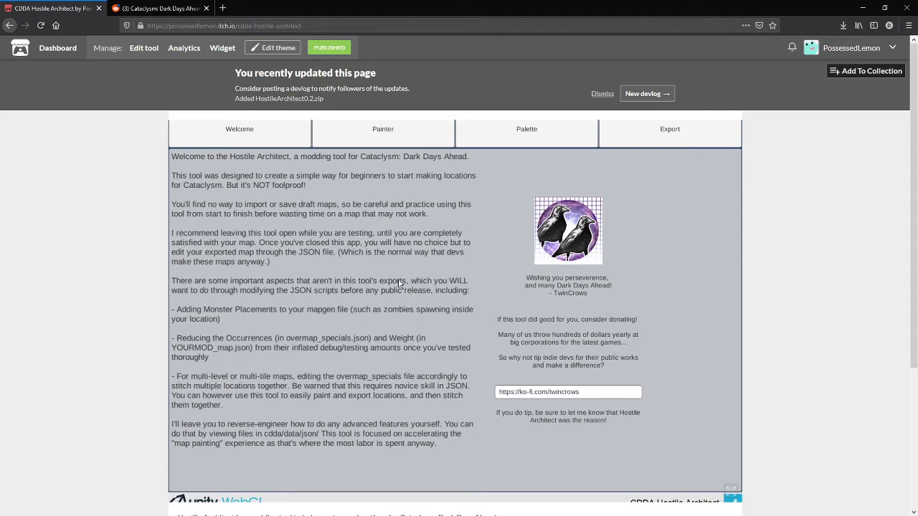
Step: Switch to the Reddit page of r/cataclysmdda and open the comments of the CDDA "Hostile Architect" location builder post
{"action": "left_click_drag", "start_coordinate": [914, 87], "coordinate": [915, 97]}
{"action": "left_click", "coordinate": [597, 79]}
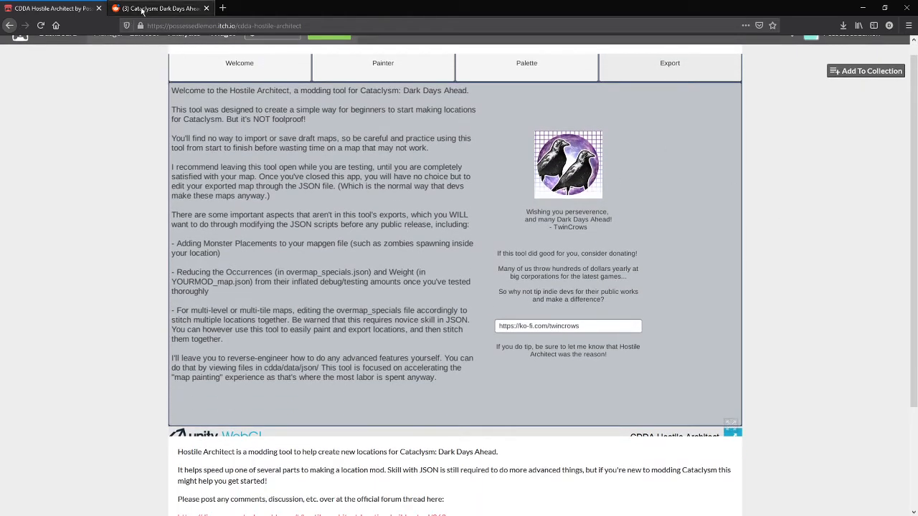
{"action": "left_click", "coordinate": [140, 11]}
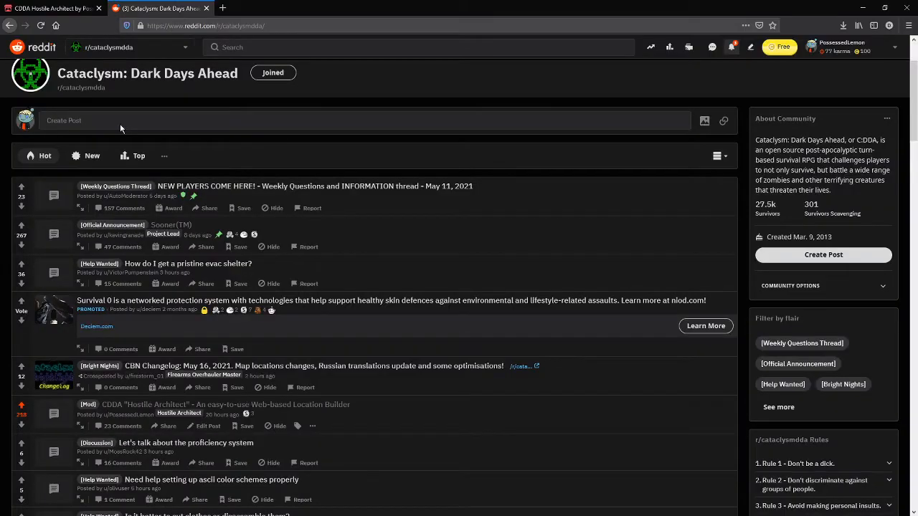
{"action": "scroll", "coordinate": [66, 113], "scroll_direction": "up", "scroll_amount": 2}
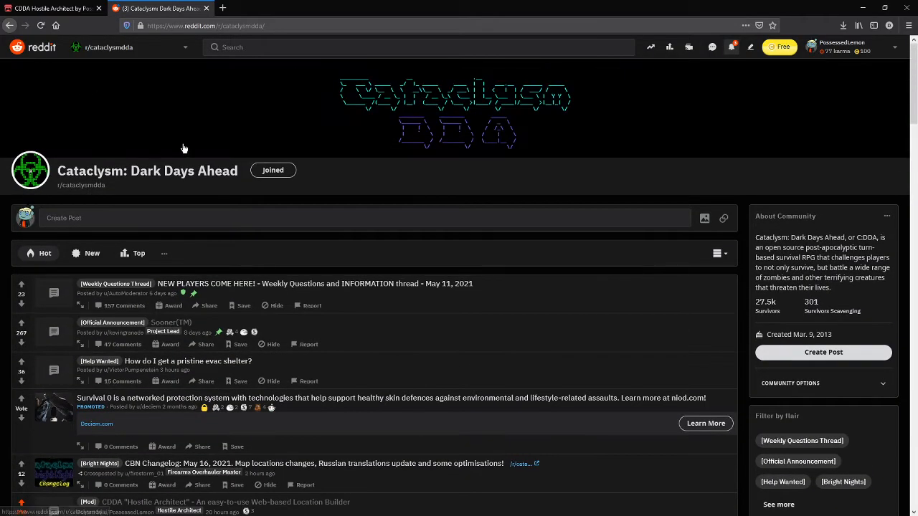
{"action": "scroll", "coordinate": [178, 147], "scroll_direction": "down", "scroll_amount": 1}
{"action": "scroll", "coordinate": [164, 149], "scroll_direction": "down", "scroll_amount": 1}
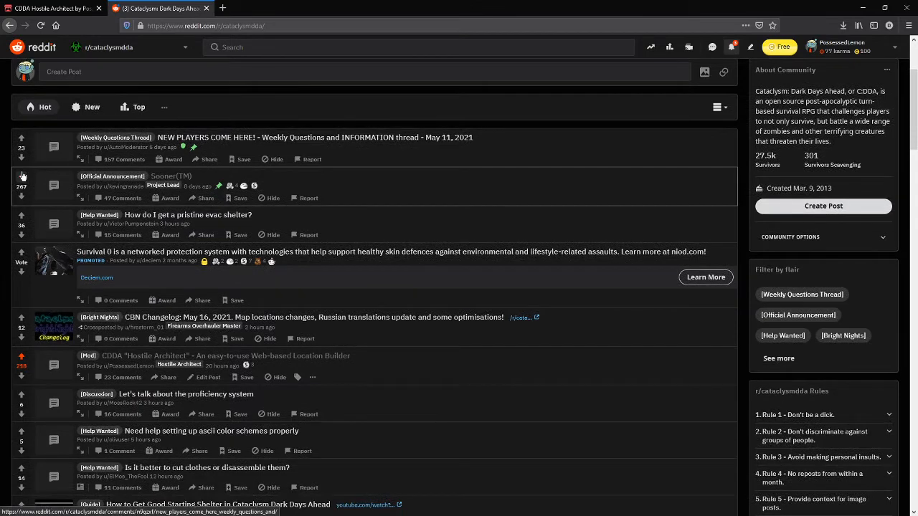
{"action": "scroll", "coordinate": [15, 172], "scroll_direction": "down", "scroll_amount": 1}
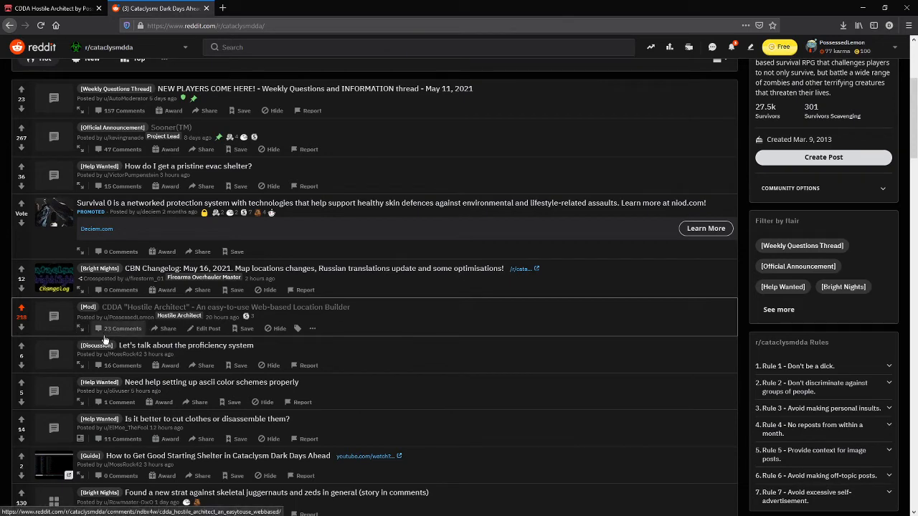
{"action": "scroll", "coordinate": [402, 305], "scroll_direction": "down", "scroll_amount": 1}
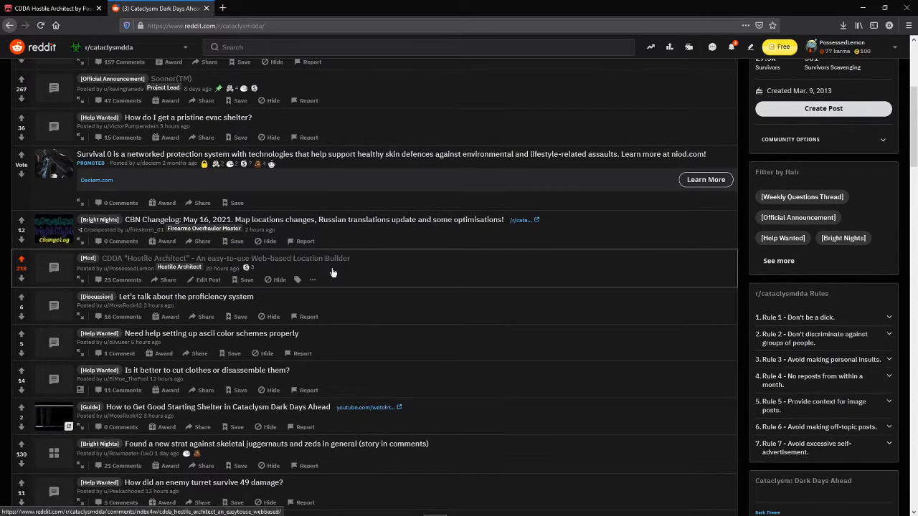
{"action": "scroll", "coordinate": [333, 273], "scroll_direction": "up", "scroll_amount": 1}
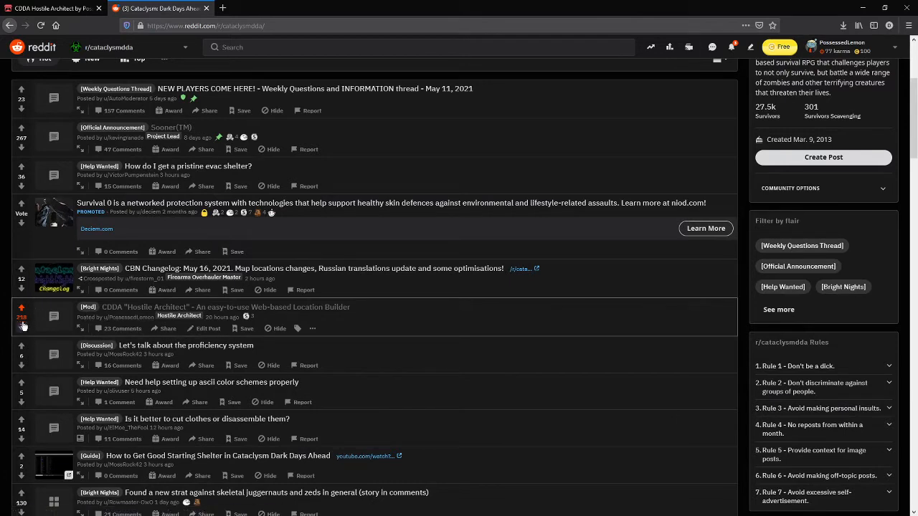
{"action": "left_click", "coordinate": [20, 130]}
{"action": "left_click", "coordinate": [129, 331]}
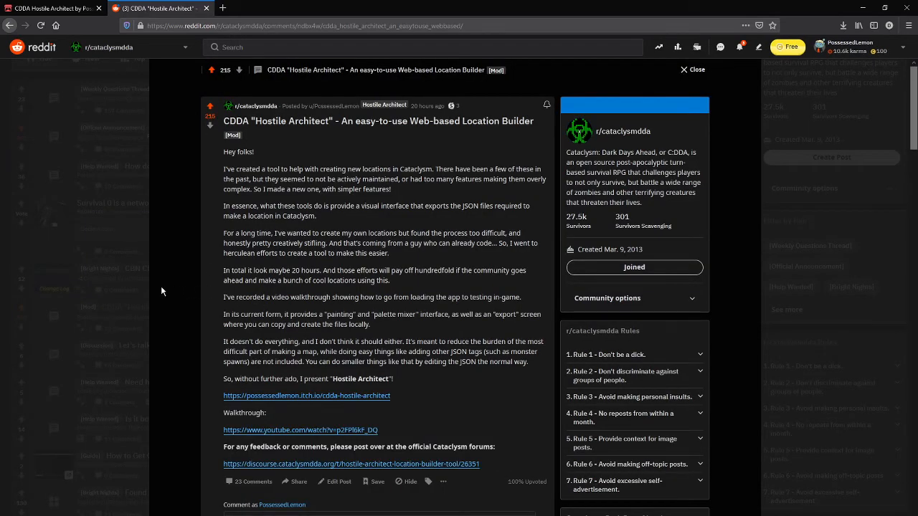
Step: Read through the post's comment thread for feedback on roofs, city building spawning and JSON formatting
{"action": "scroll", "coordinate": [161, 289], "scroll_direction": "down", "scroll_amount": 5}
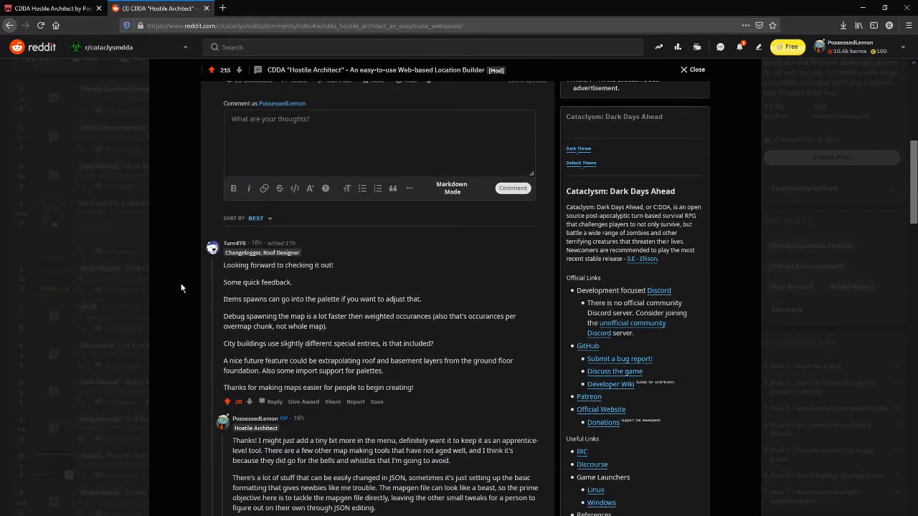
{"action": "scroll", "coordinate": [190, 280], "scroll_direction": "down", "scroll_amount": 3}
{"action": "scroll", "coordinate": [216, 237], "scroll_direction": "up", "scroll_amount": 3}
{"action": "scroll", "coordinate": [237, 188], "scroll_direction": "down", "scroll_amount": 1}
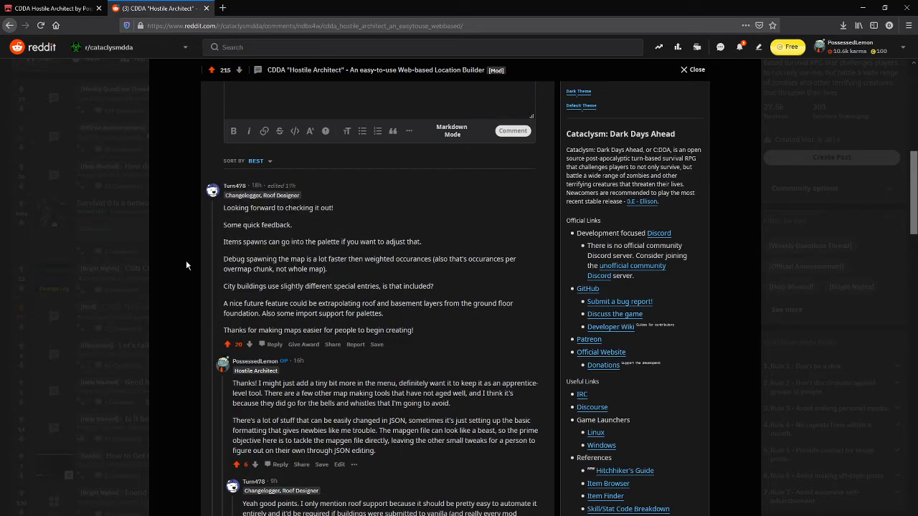
{"action": "scroll", "coordinate": [185, 266], "scroll_direction": "down", "scroll_amount": 5}
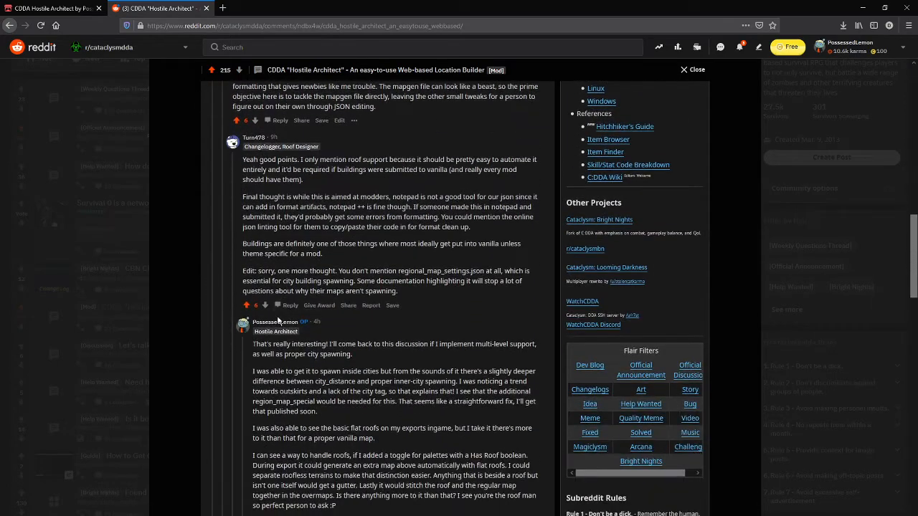
{"action": "scroll", "coordinate": [278, 321], "scroll_direction": "down", "scroll_amount": 4}
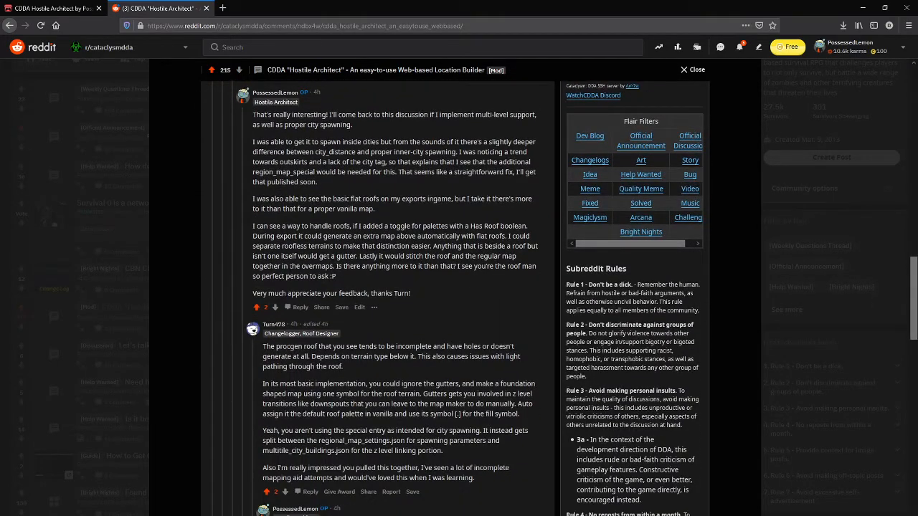
{"action": "scroll", "coordinate": [193, 229], "scroll_direction": "down", "scroll_amount": 15}
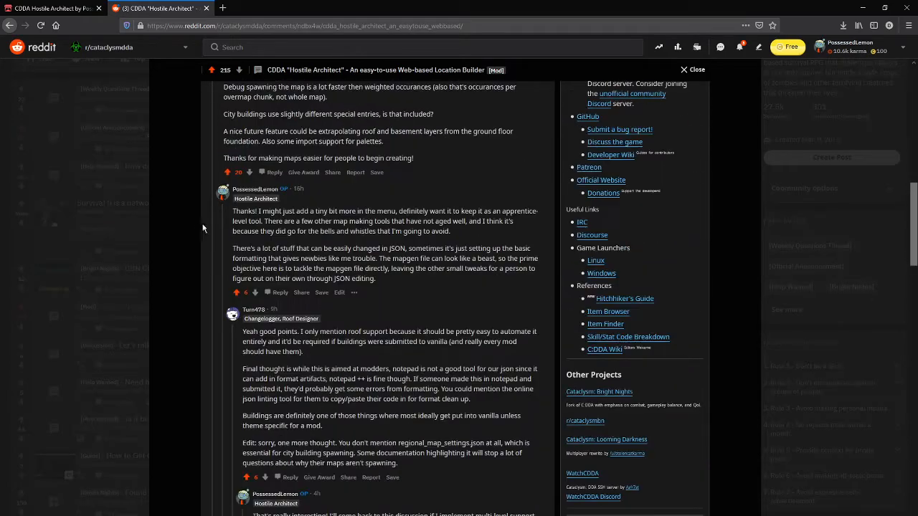
{"action": "scroll", "coordinate": [184, 243], "scroll_direction": "up", "scroll_amount": 3}
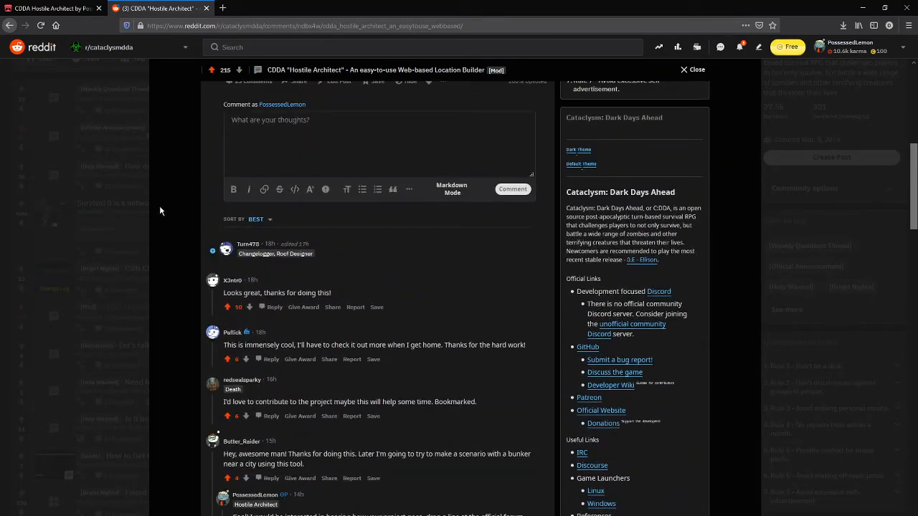
Step: Return to the Hostile Architect page, create a 24x grid in the painter, and zoom it out until the whole grid fits
{"action": "left_click", "coordinate": [65, 16]}
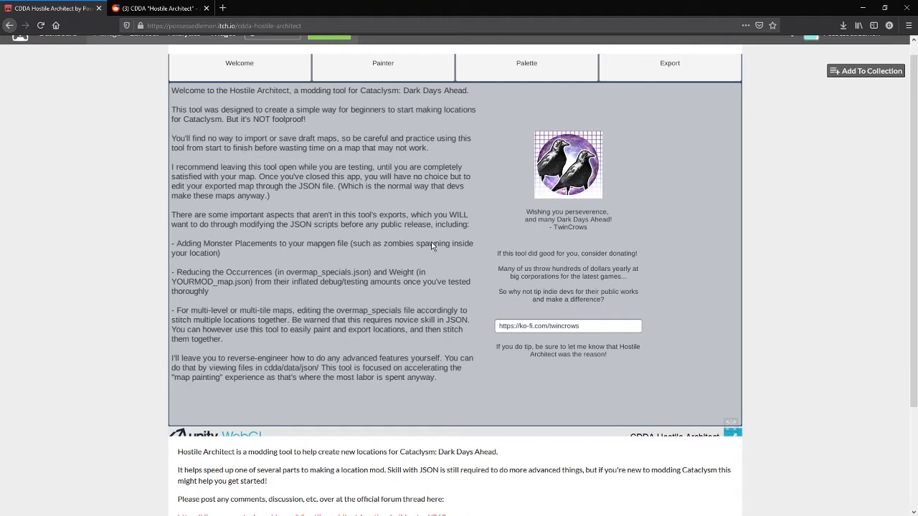
{"action": "left_click", "coordinate": [347, 79]}
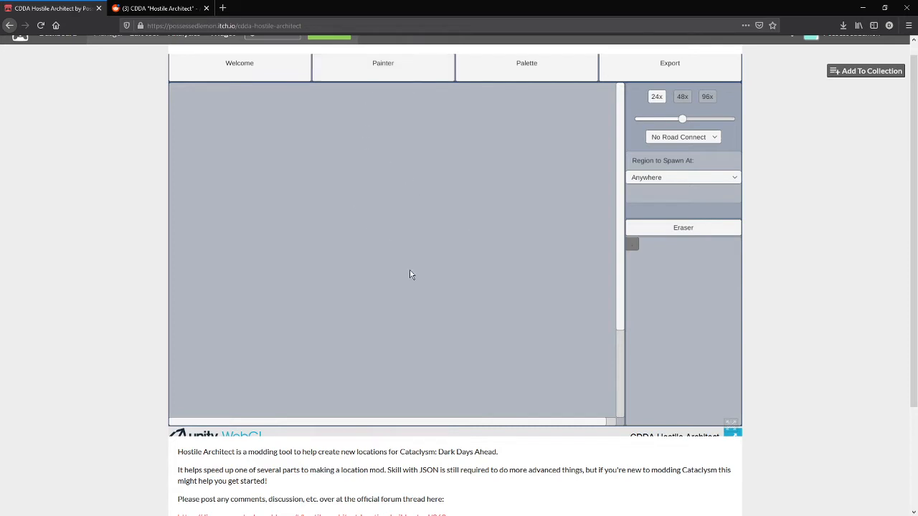
{"action": "left_click", "coordinate": [657, 97]}
{"action": "left_click", "coordinate": [656, 98]}
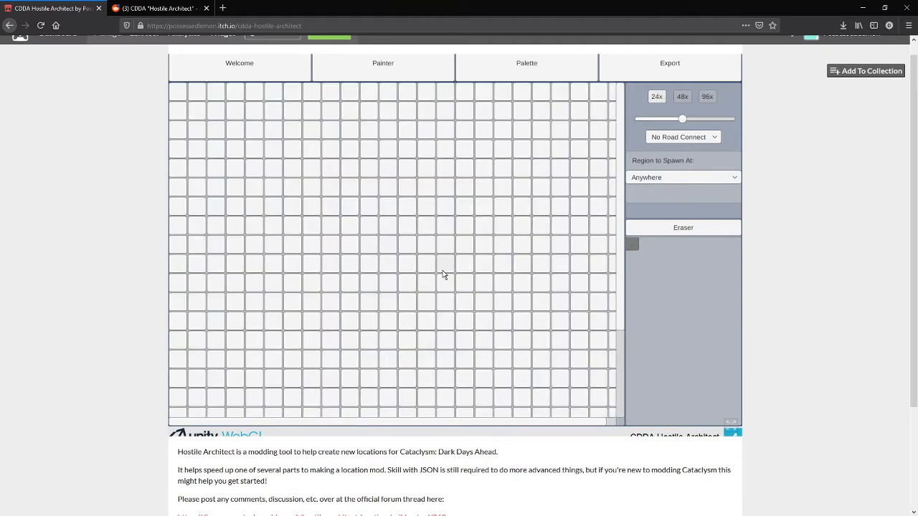
{"action": "left_click_drag", "start_coordinate": [682, 120], "coordinate": [665, 121]}
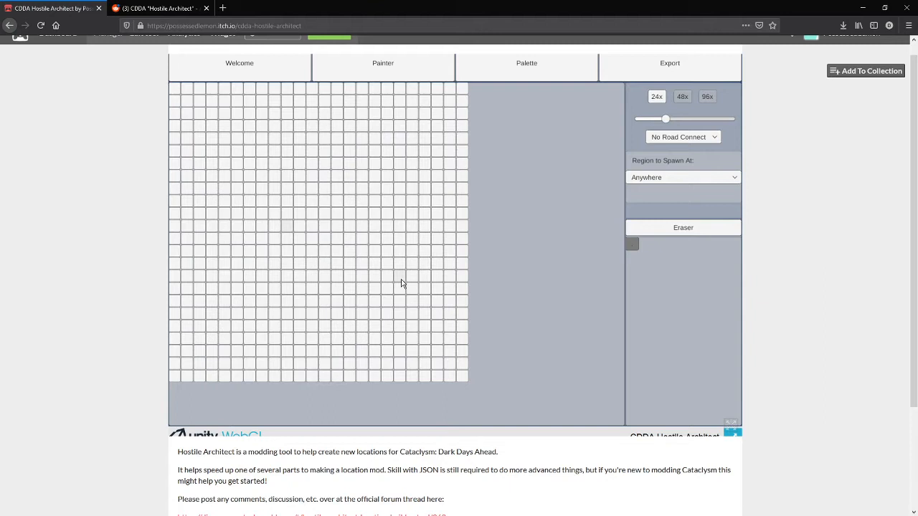
Step: Set the map's region to spawn at to City - Shops & Civics
{"action": "left_click", "coordinate": [666, 179]}
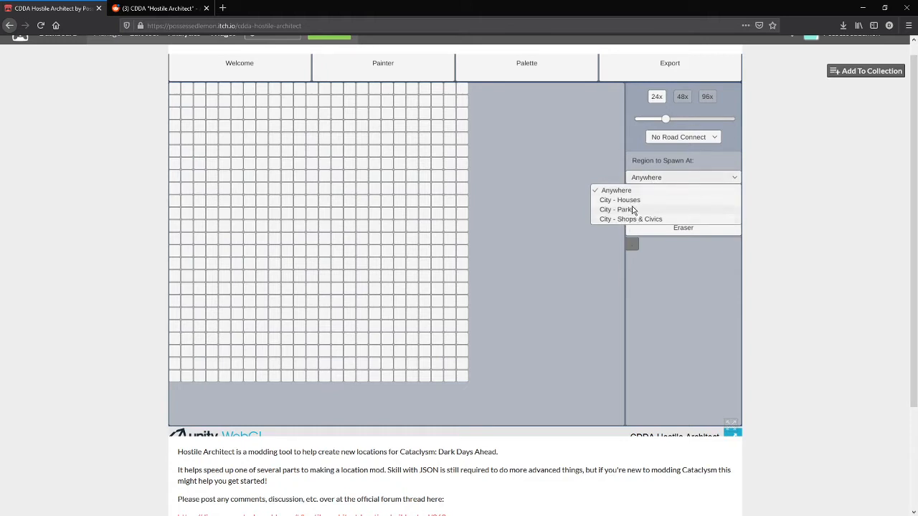
{"action": "left_click", "coordinate": [656, 185]}
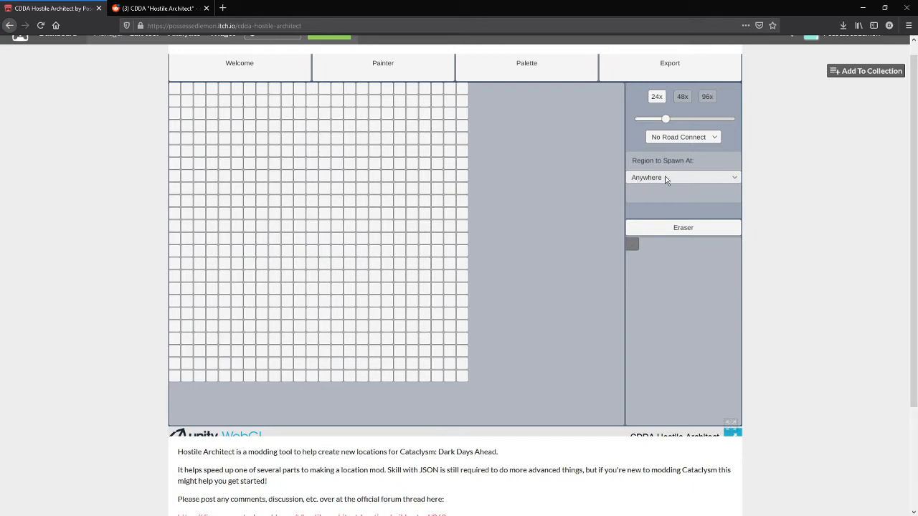
{"action": "left_click", "coordinate": [636, 179]}
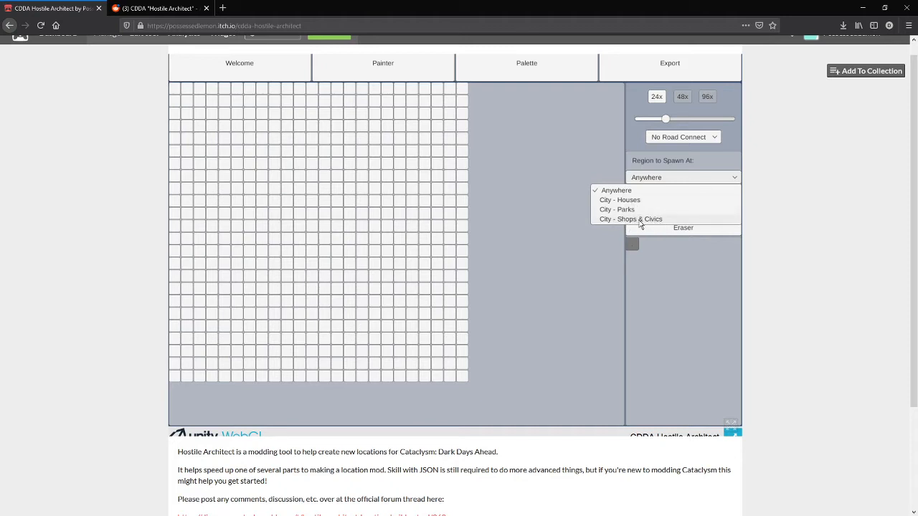
{"action": "left_click", "coordinate": [645, 220]}
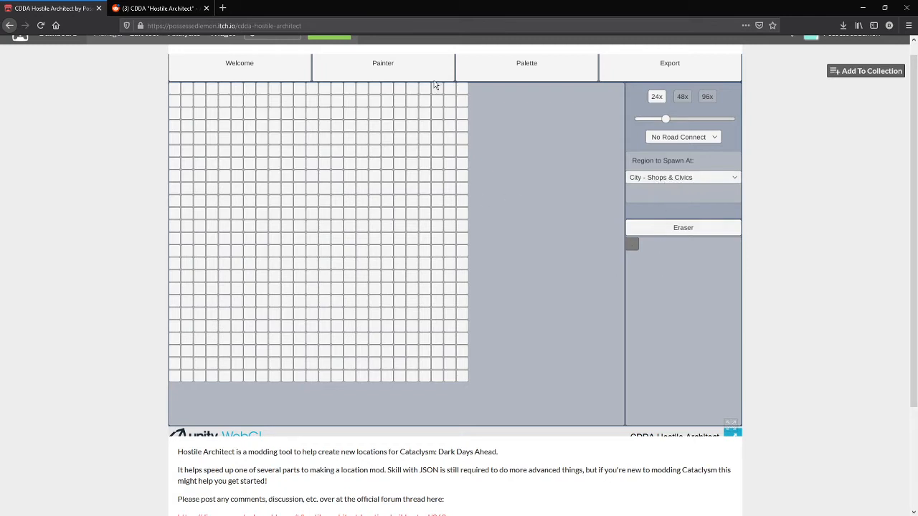
Step: Add a new palette entry with the symbol # and the Basic background category, and save it
{"action": "left_click", "coordinate": [505, 75]}
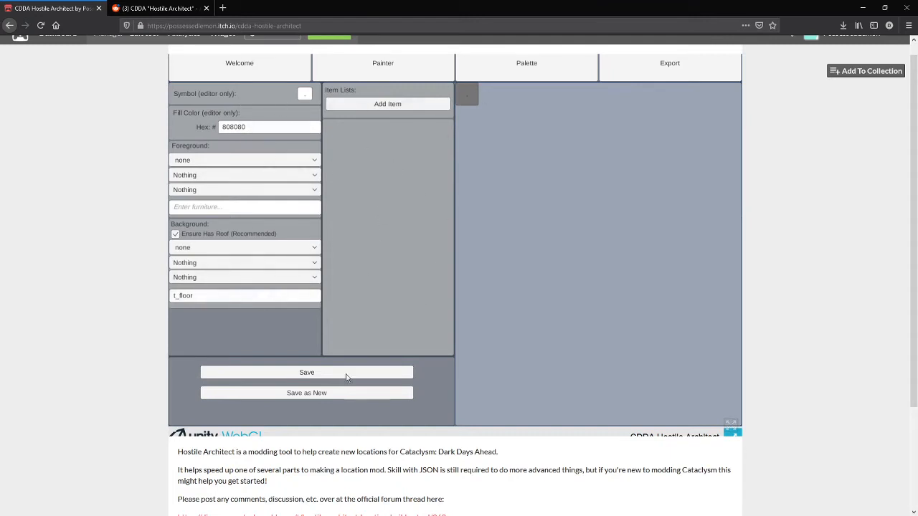
{"action": "left_click", "coordinate": [317, 393]}
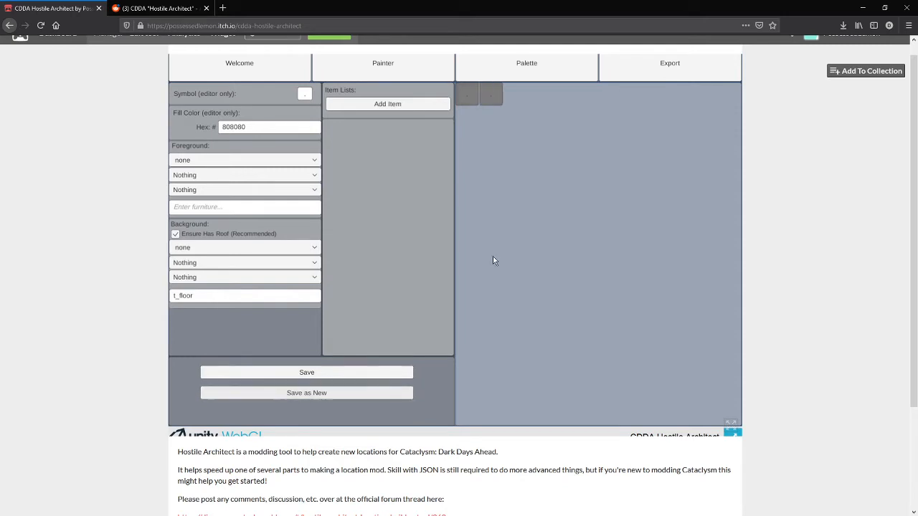
{"action": "left_click", "coordinate": [483, 99]}
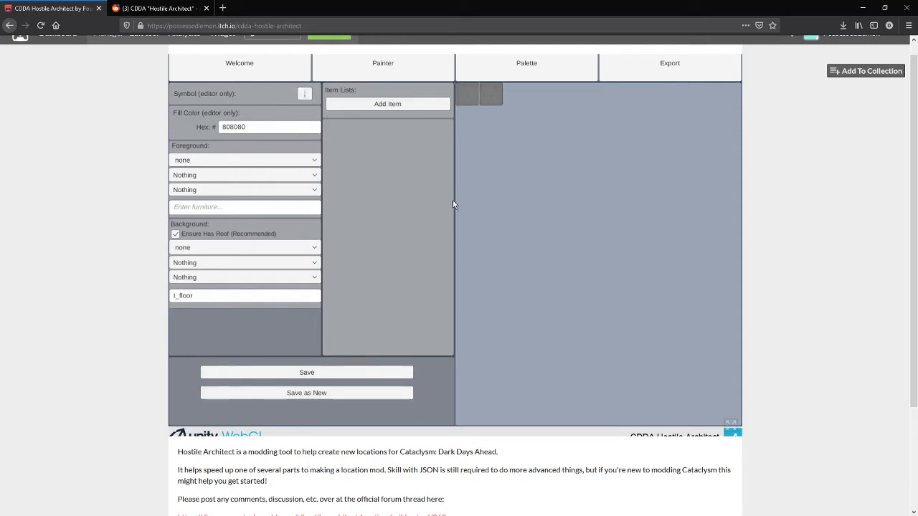
{"action": "type", "text": "#"}
{"action": "left_click", "coordinate": [213, 251]}
{"action": "left_click", "coordinate": [185, 268]}
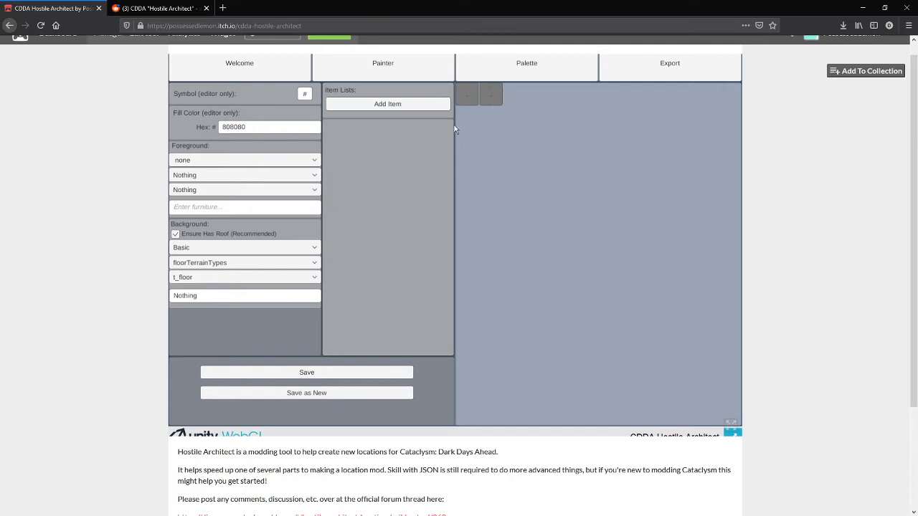
{"action": "left_click", "coordinate": [322, 373]}
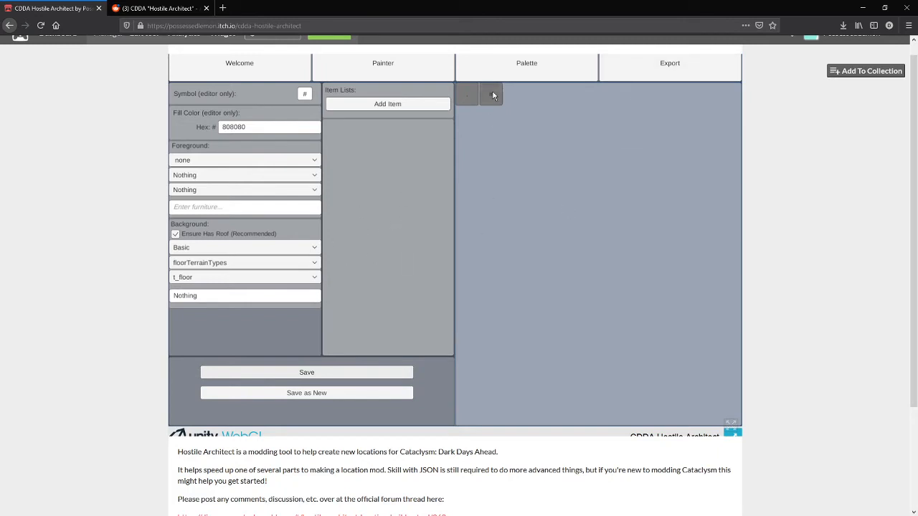
Step: Set the # palette entry's background terrain to t_wall_wood from wallTerrainTypes
{"action": "left_click", "coordinate": [203, 265]}
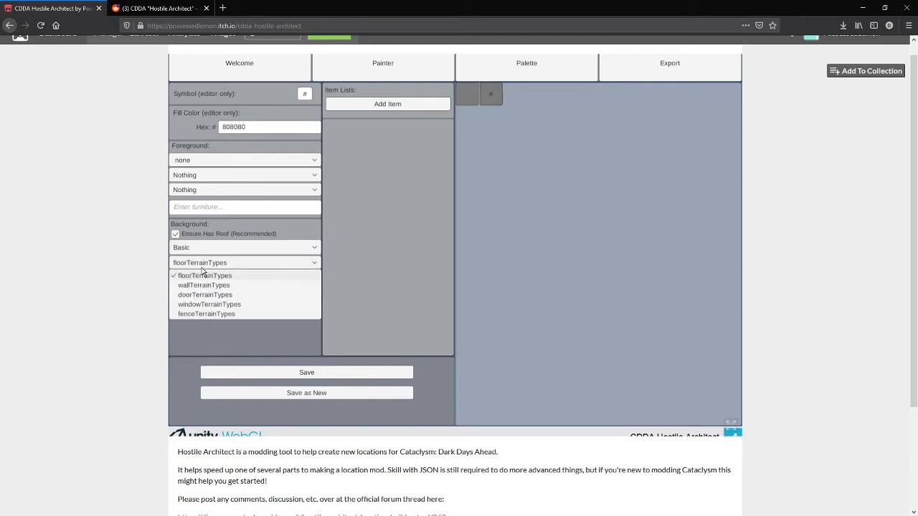
{"action": "left_click", "coordinate": [195, 286]}
{"action": "left_click", "coordinate": [206, 280]}
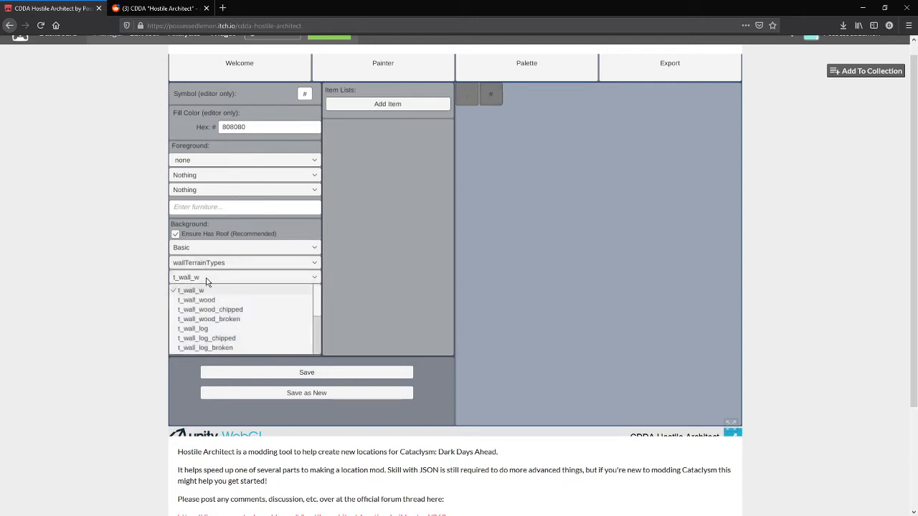
{"action": "left_click", "coordinate": [220, 302]}
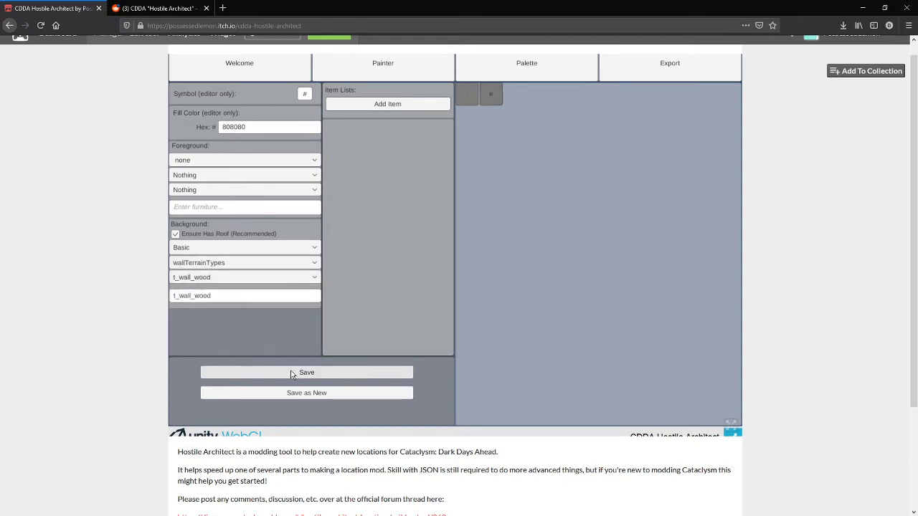
{"action": "left_click", "coordinate": [195, 278]}
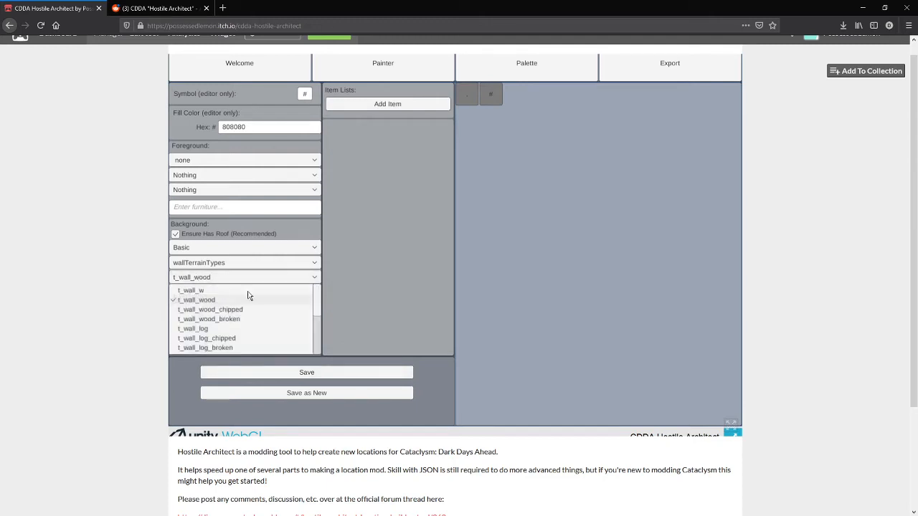
{"action": "mouse_move", "coordinate": [314, 293]}
{"action": "left_mouse_down"}
{"action": "mouse_move", "coordinate": [315, 347]}
{"action": "mouse_move", "coordinate": [318, 288]}
{"action": "left_mouse_up"}
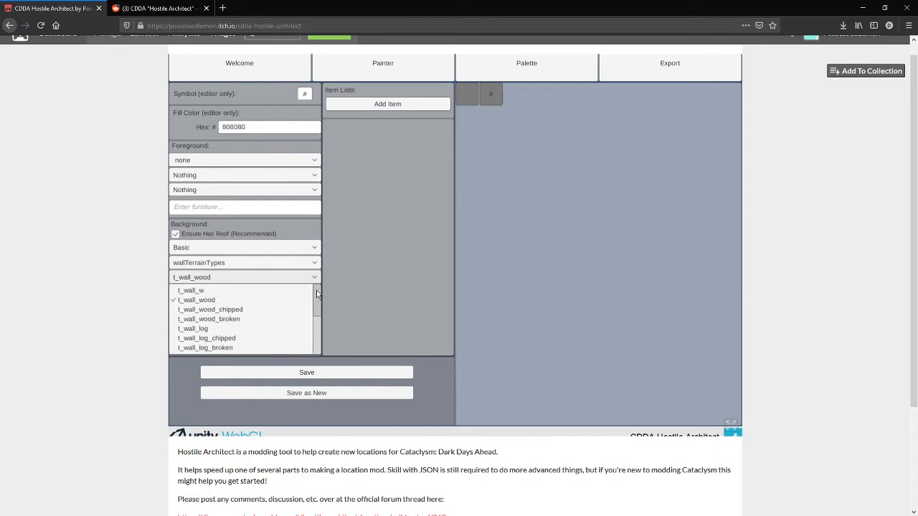
{"action": "left_click", "coordinate": [203, 287]}
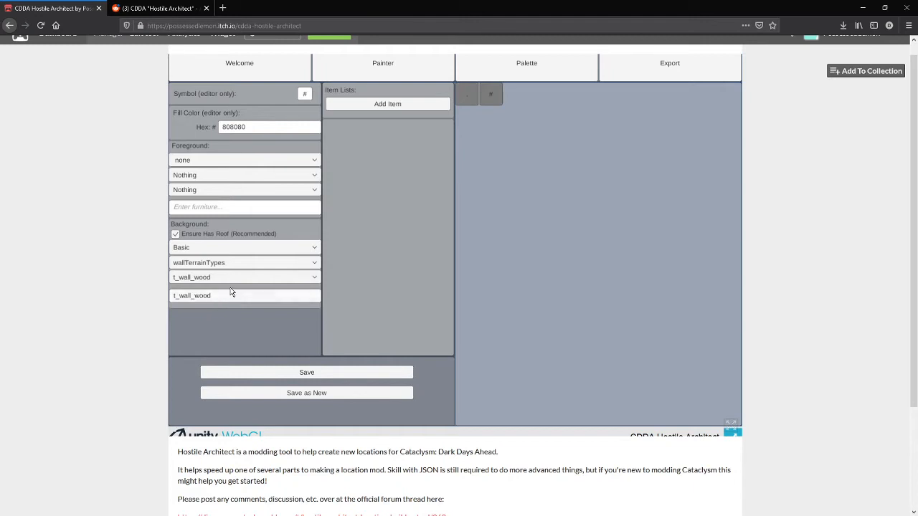
{"action": "left_click", "coordinate": [215, 302]}
Step: Save a new palette entry with the symbol D and the background terrain t_door_c from doorTerrainTypes
{"action": "left_click", "coordinate": [499, 101]}
{"action": "left_click", "coordinate": [221, 264]}
{"action": "left_click", "coordinate": [244, 293]}
{"action": "left_click", "coordinate": [251, 278]}
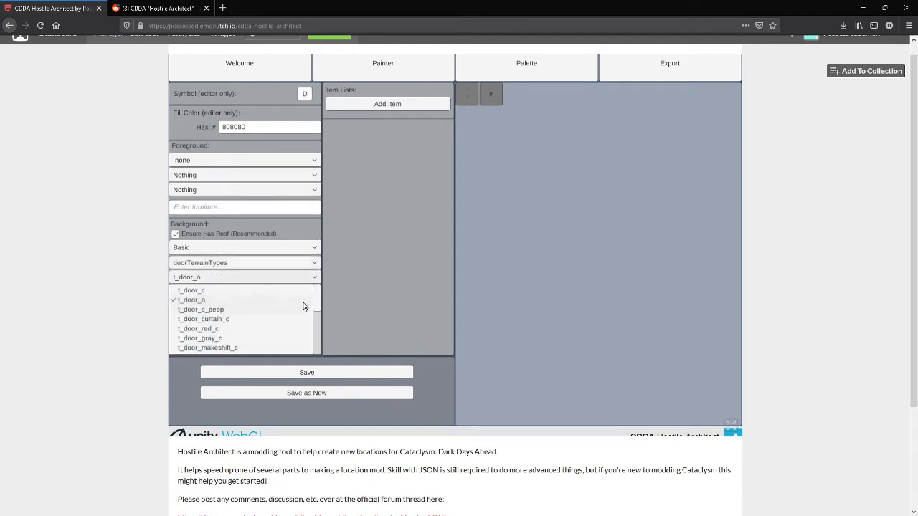
{"action": "left_click", "coordinate": [237, 291]}
{"action": "left_click", "coordinate": [308, 394]}
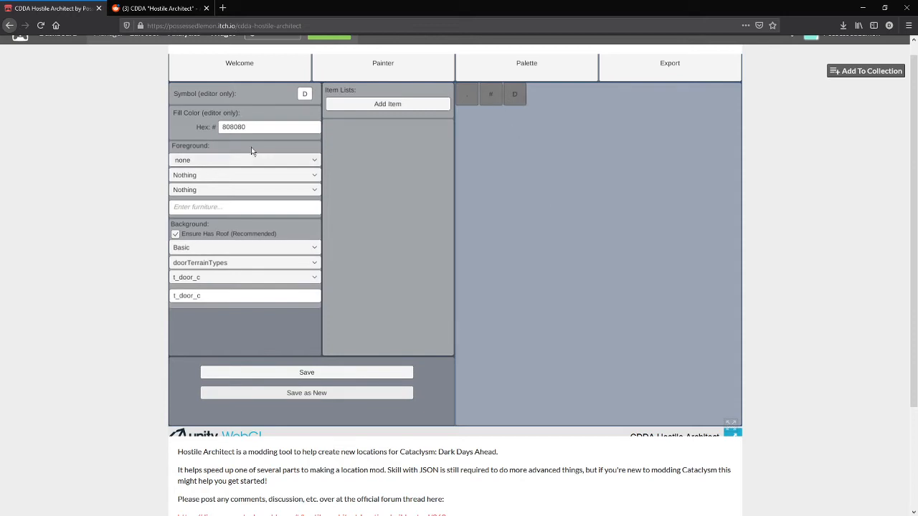
Step: Save a new palette entry with the symbol w and the background terrain t_laminated_glass from windowTerrainTypes
{"action": "left_click", "coordinate": [306, 95]}
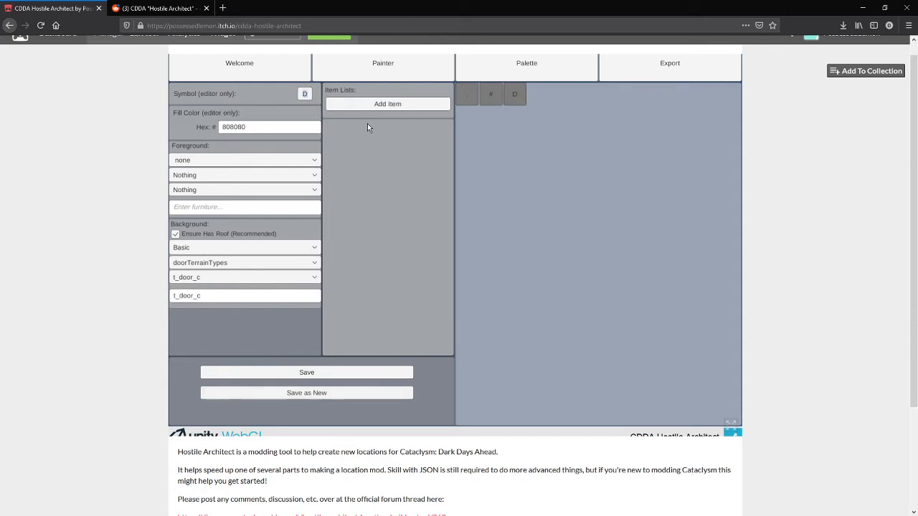
{"action": "type", "text": "w"}
{"action": "left_click", "coordinate": [222, 264]}
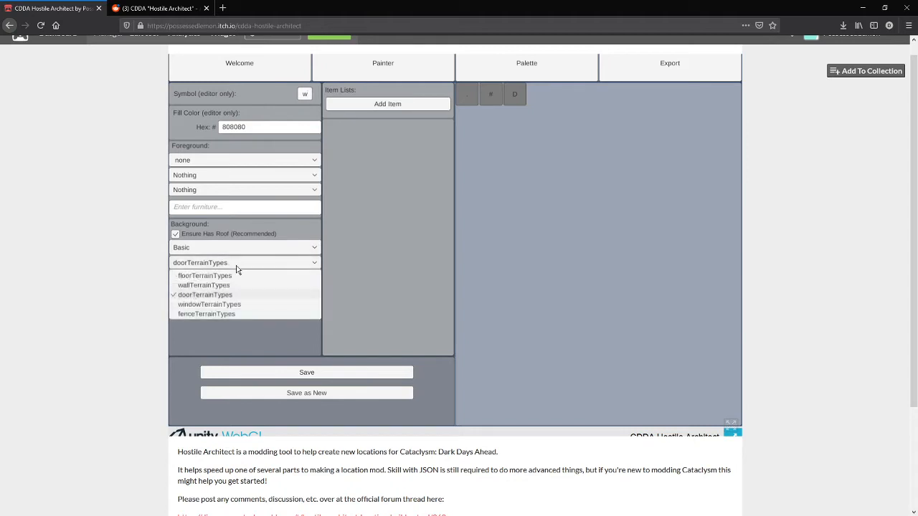
{"action": "left_click", "coordinate": [234, 305]}
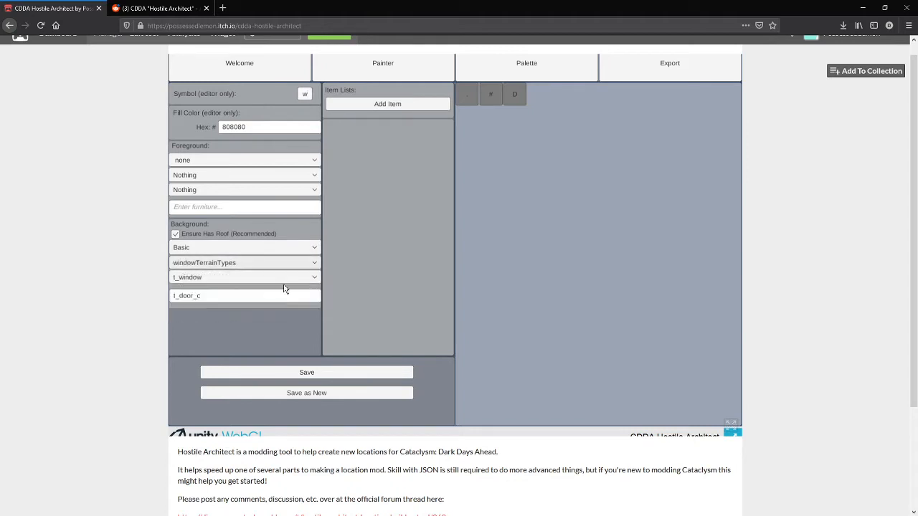
{"action": "left_click", "coordinate": [222, 279]}
{"action": "scroll", "coordinate": [313, 318], "scroll_direction": "down", "scroll_amount": 2}
{"action": "left_click_drag", "start_coordinate": [312, 319], "coordinate": [317, 347]}
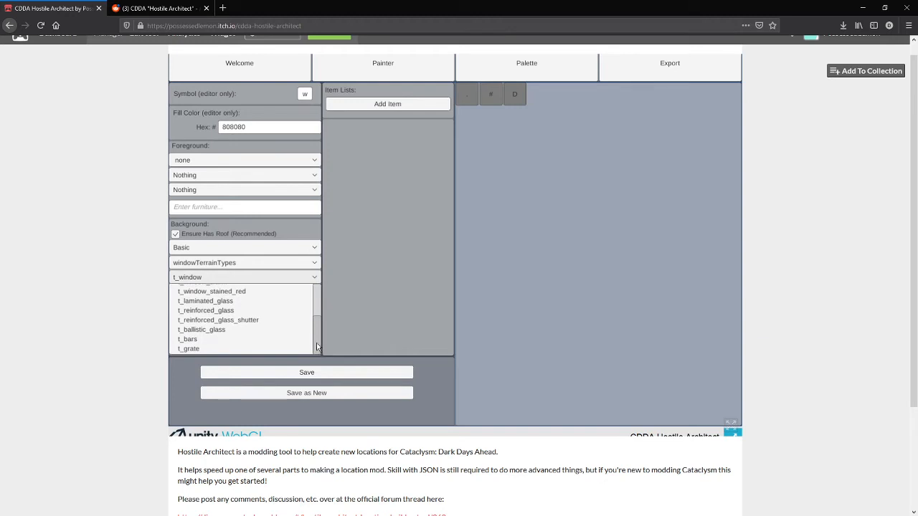
{"action": "left_click", "coordinate": [216, 301]}
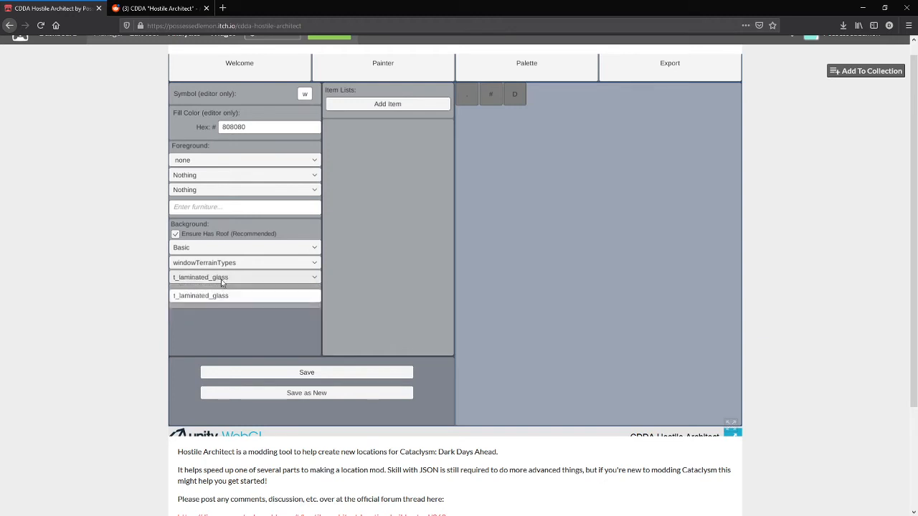
{"action": "left_click", "coordinate": [308, 393]}
Step: Search the web for hex colors, open the HTML Color Codes picker, and pick and copy the light blue code #88D0E5
{"action": "key", "text": "ctrl+t"}
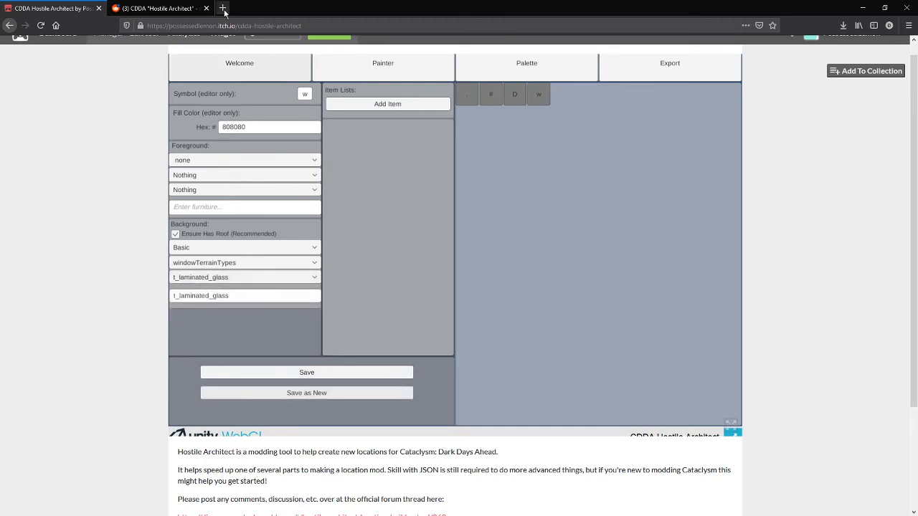
{"action": "type", "text": "hex colors"}
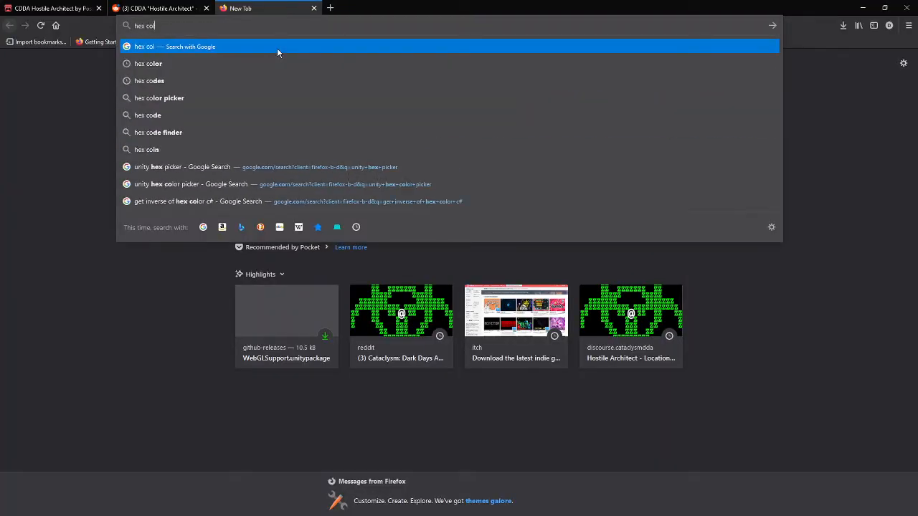
{"action": "key", "text": "Return"}
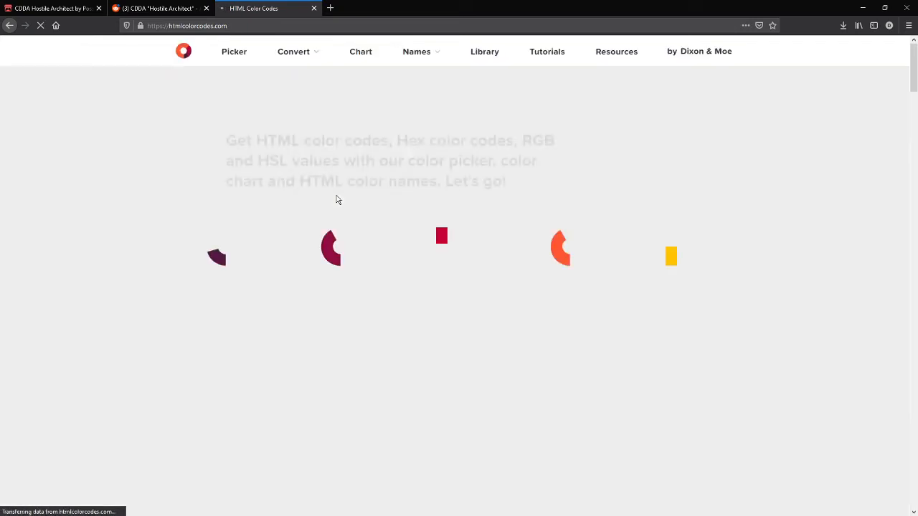
{"action": "scroll", "coordinate": [337, 199], "scroll_direction": "down", "scroll_amount": 2}
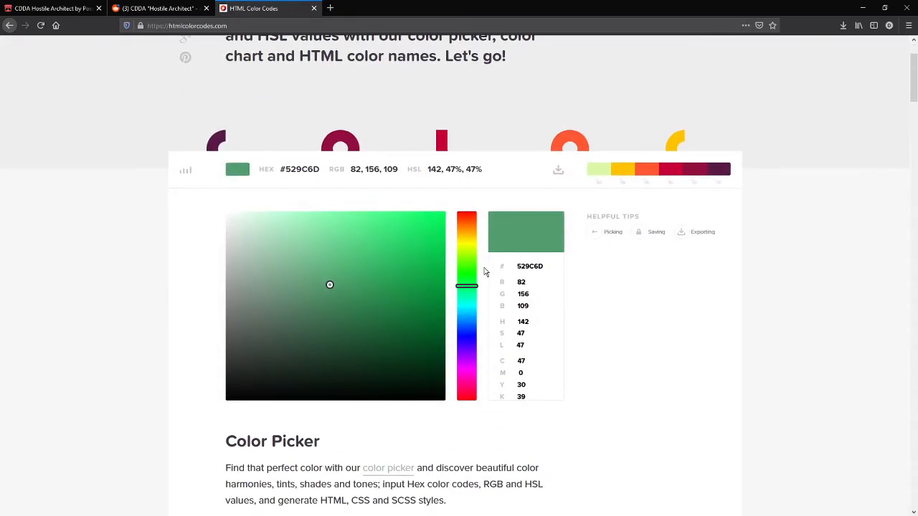
{"action": "left_click_drag", "start_coordinate": [467, 286], "coordinate": [467, 312]}
{"action": "left_click", "coordinate": [314, 231]}
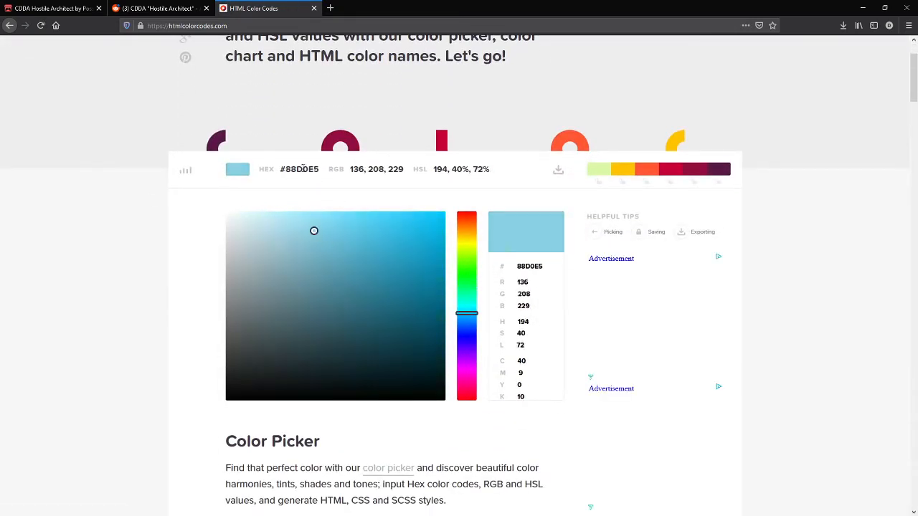
{"action": "left_click_drag", "start_coordinate": [286, 169], "coordinate": [320, 170]}
Step: Return to Hostile Architect, set the w palette entry's fill color to 88d0e5 without a leading #, and save it
{"action": "left_click", "coordinate": [51, 6]}
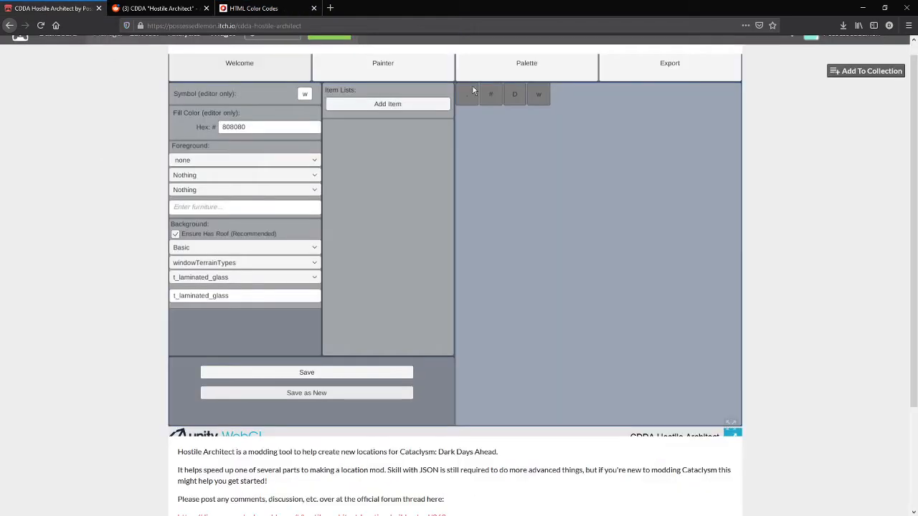
{"action": "left_click", "coordinate": [264, 127]}
{"action": "type", "text": "#88d0e5"}
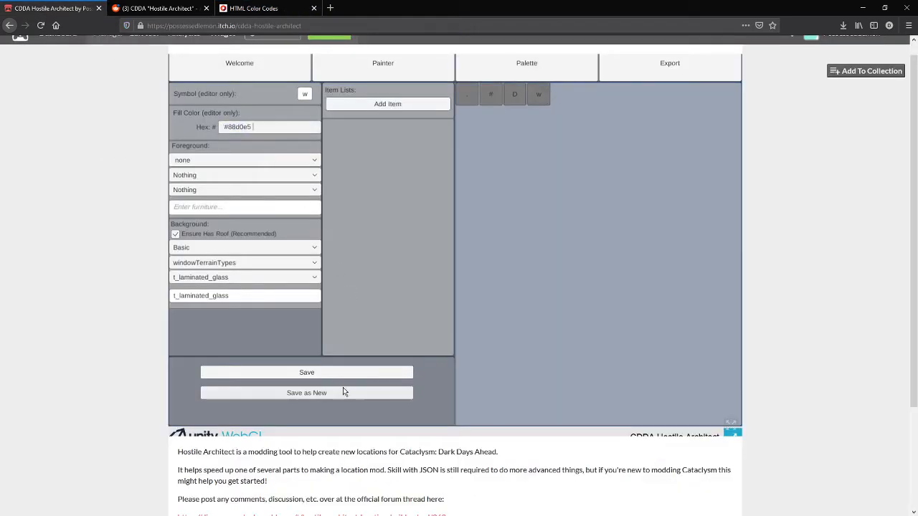
{"action": "double_click", "coordinate": [236, 130]}
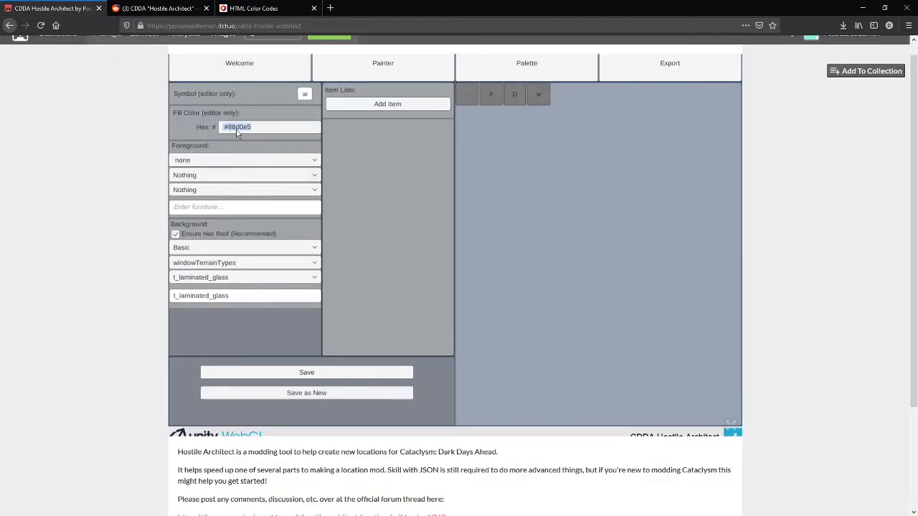
{"action": "key", "text": "Delete"}
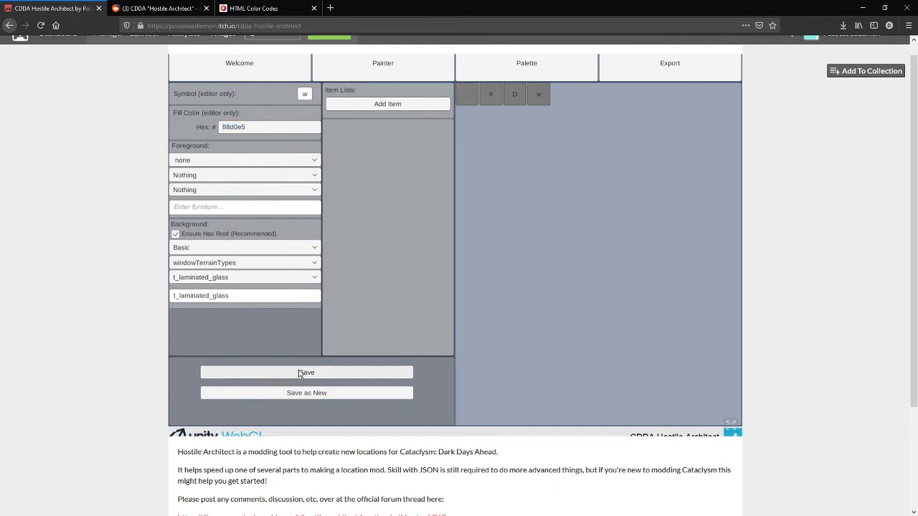
{"action": "left_click", "coordinate": [307, 372]}
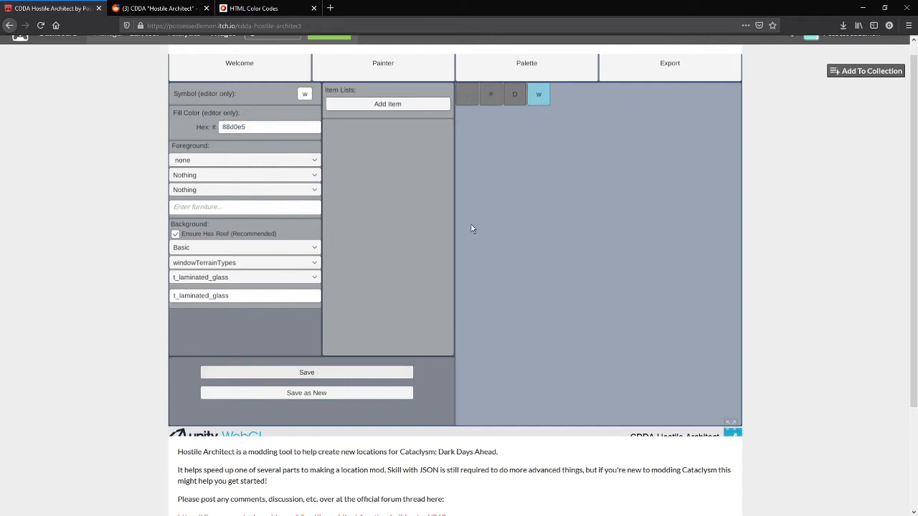
Step: Switch to HTML Color Codes, pick the beige-grey color BDBAAA and copy its hex code without the #
{"action": "left_click", "coordinate": [228, 9]}
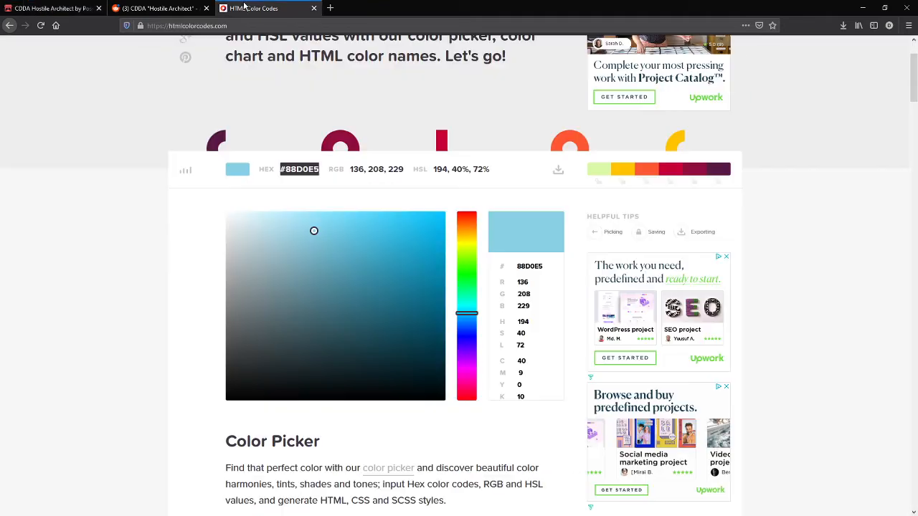
{"action": "left_click_drag", "start_coordinate": [285, 266], "coordinate": [248, 260]}
{"action": "left_click_drag", "start_coordinate": [470, 309], "coordinate": [470, 237]}
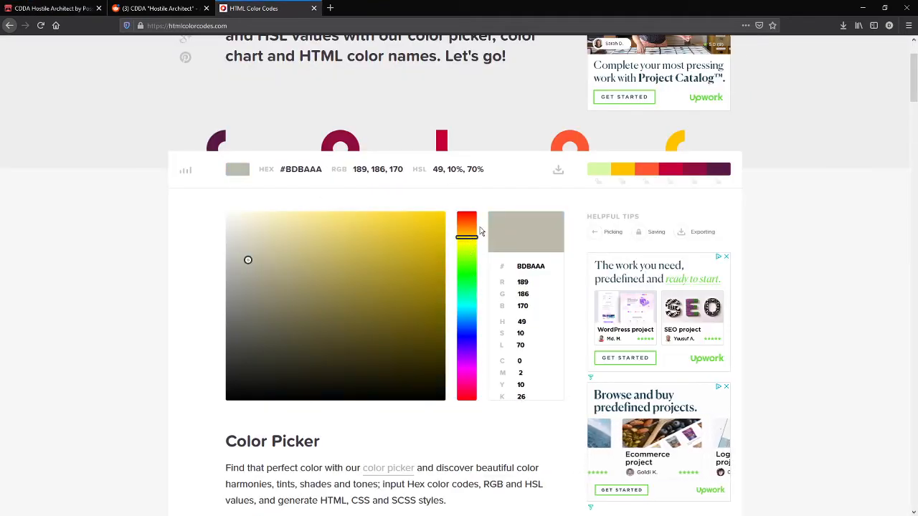
{"action": "left_click_drag", "start_coordinate": [287, 171], "coordinate": [324, 171]}
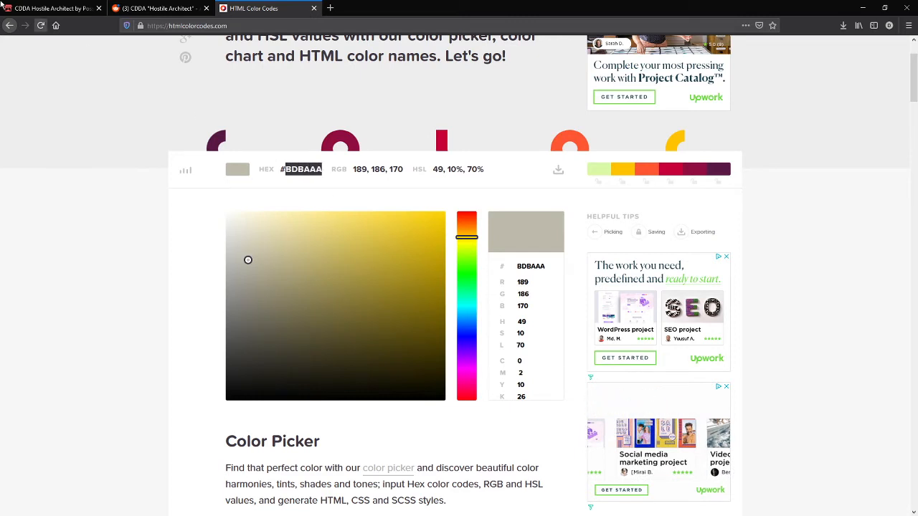
Step: Return to Hostile Architect, set the D palette entry's fill color to bdbaaa and save the entry
{"action": "left_click", "coordinate": [53, 8]}
{"action": "left_click", "coordinate": [267, 133]}
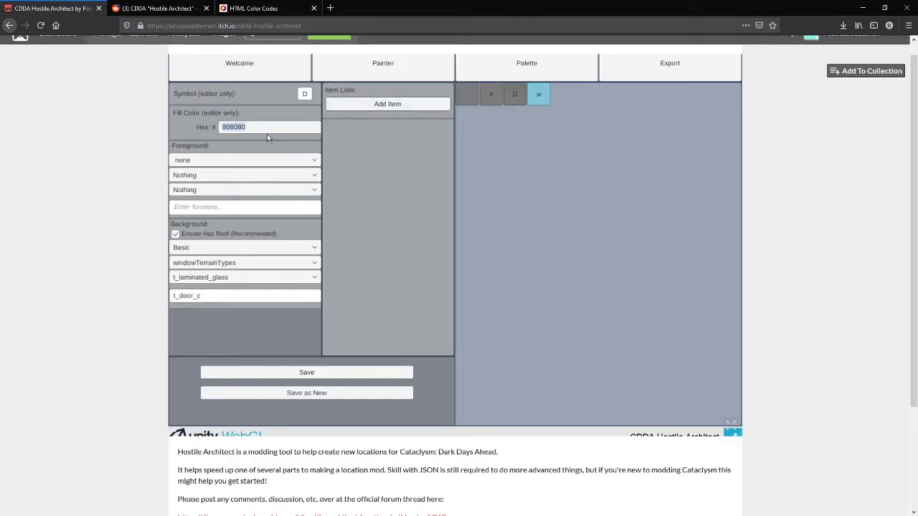
{"action": "type", "text": "bdbaaa"}
{"action": "left_click", "coordinate": [342, 375]}
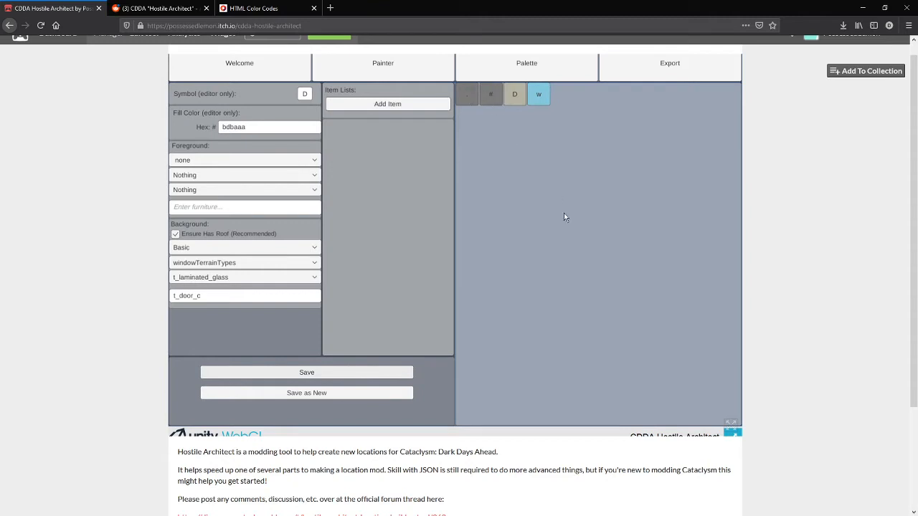
Step: Based on the w entry, set the symbol f and the foreground furniture f_glass_fridge from the Storage category's storageFurnitureTypes
{"action": "left_click", "coordinate": [546, 94]}
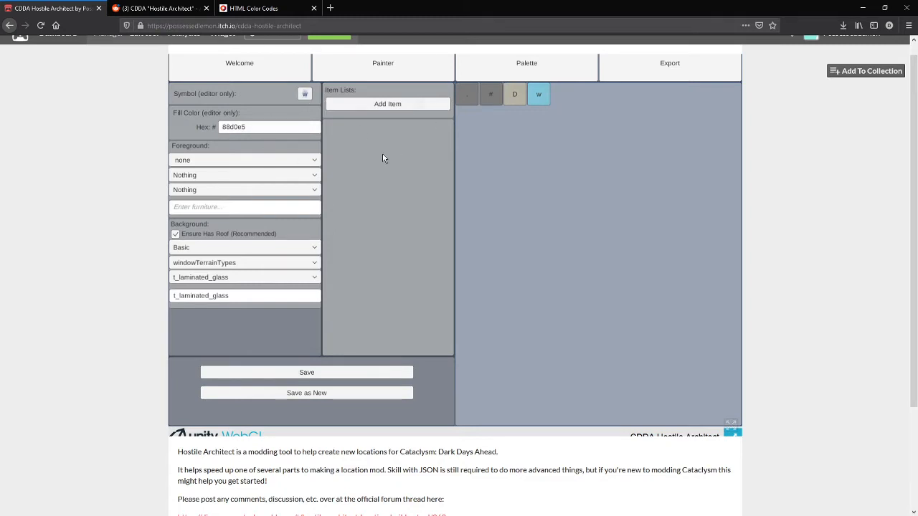
{"action": "type", "text": "f"}
{"action": "left_click", "coordinate": [198, 162]}
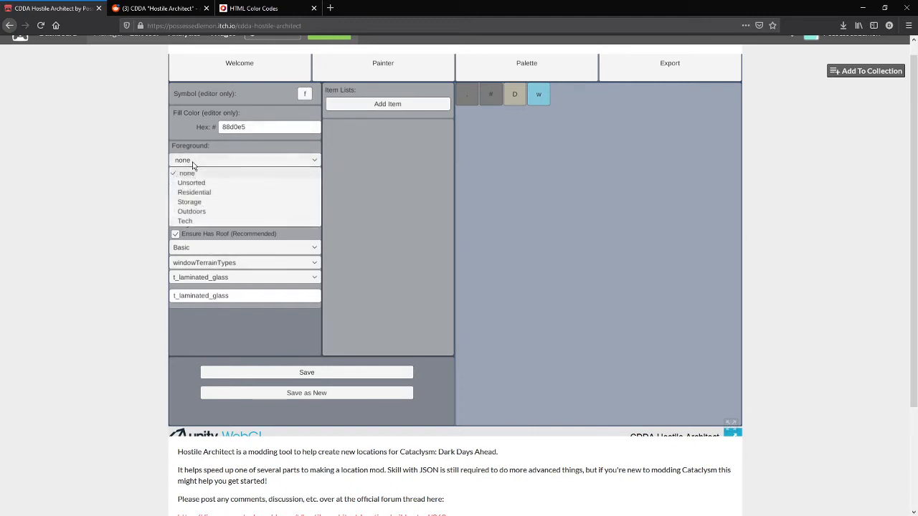
{"action": "left_click", "coordinate": [192, 202]}
{"action": "left_click", "coordinate": [200, 176]}
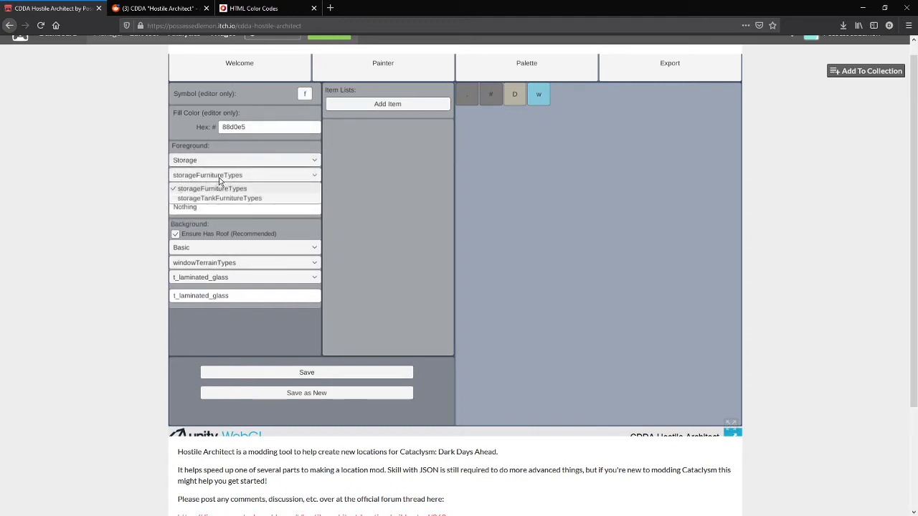
{"action": "left_click", "coordinate": [223, 189]}
{"action": "left_click", "coordinate": [224, 190]}
{"action": "left_click_drag", "start_coordinate": [315, 213], "coordinate": [316, 233]}
{"action": "left_click", "coordinate": [260, 224]}
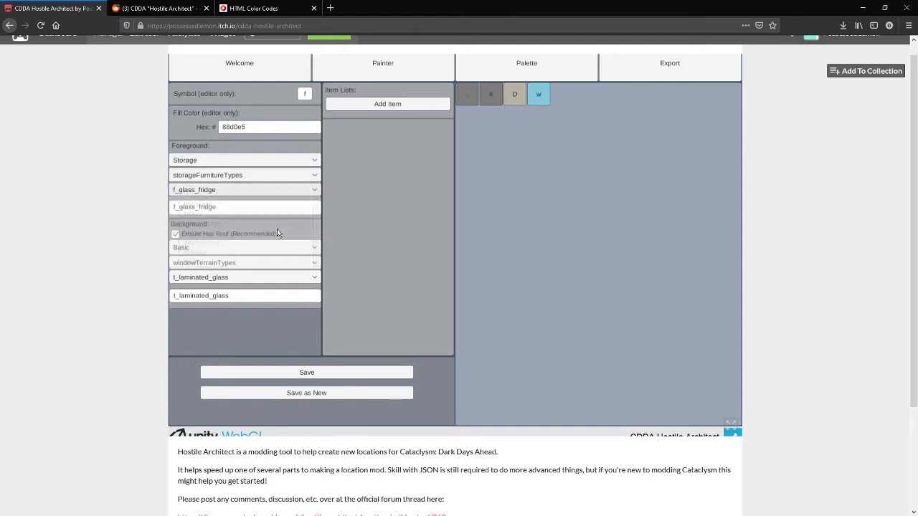
Step: Set the background terrain to t_linoleum_white from floorTerrainTypes and save the f entry as a new palette entry
{"action": "left_click", "coordinate": [200, 264]}
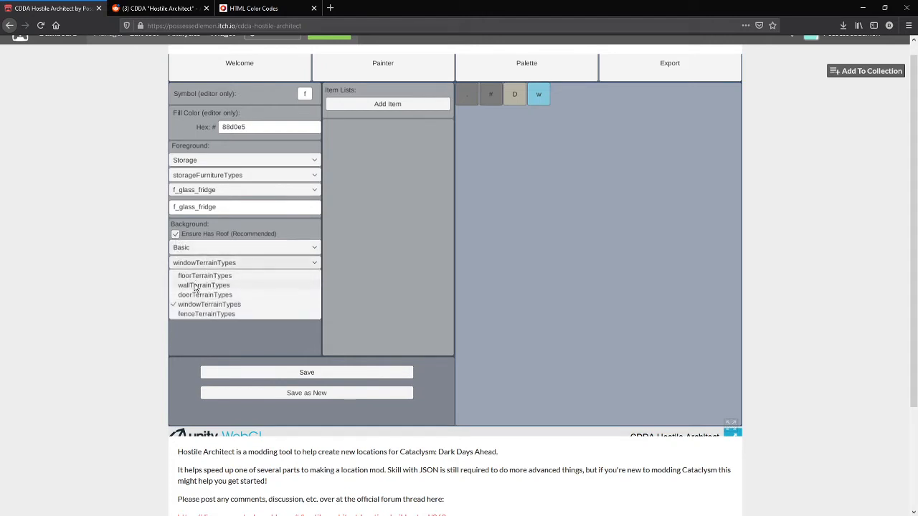
{"action": "left_click", "coordinate": [193, 277]}
{"action": "left_click", "coordinate": [194, 278]}
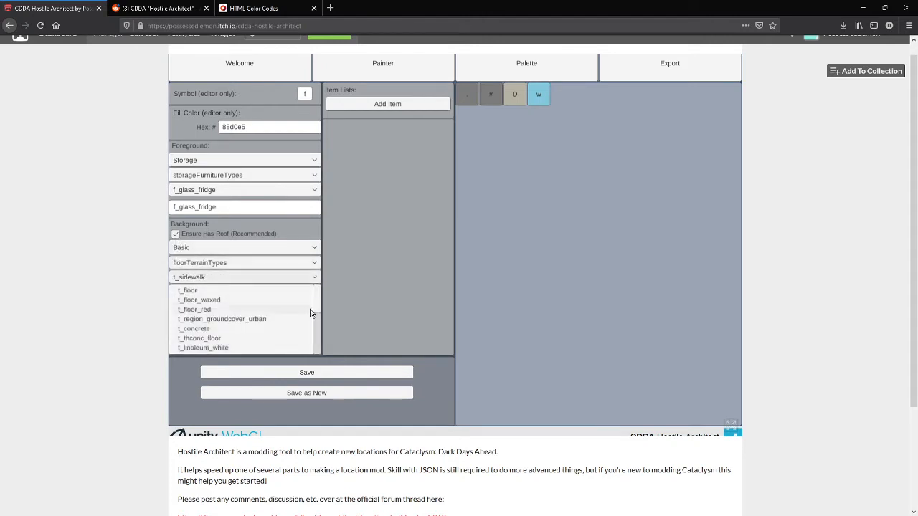
{"action": "scroll", "coordinate": [317, 305], "scroll_direction": "down", "scroll_amount": 3}
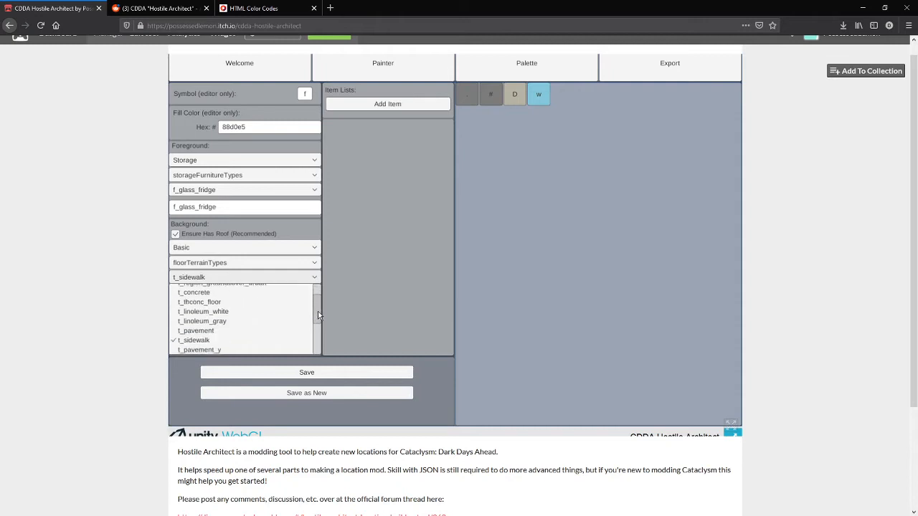
{"action": "left_click", "coordinate": [273, 294]}
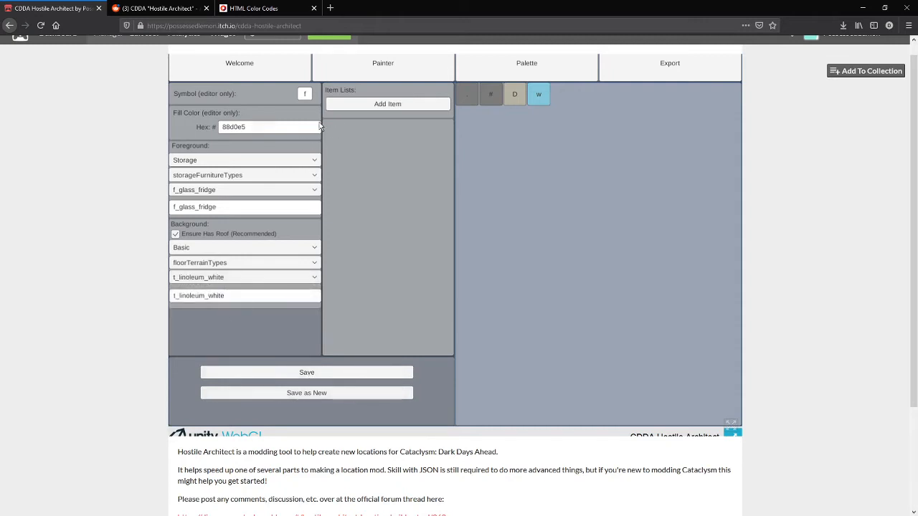
{"action": "left_click", "coordinate": [320, 392]}
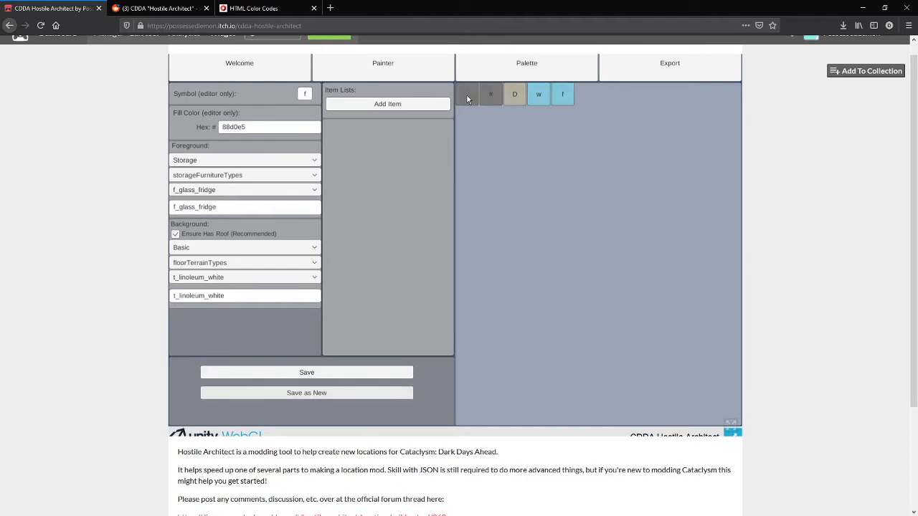
Step: Change the . palette entry's background terrain to t_linoleum_white
{"action": "left_click", "coordinate": [467, 99]}
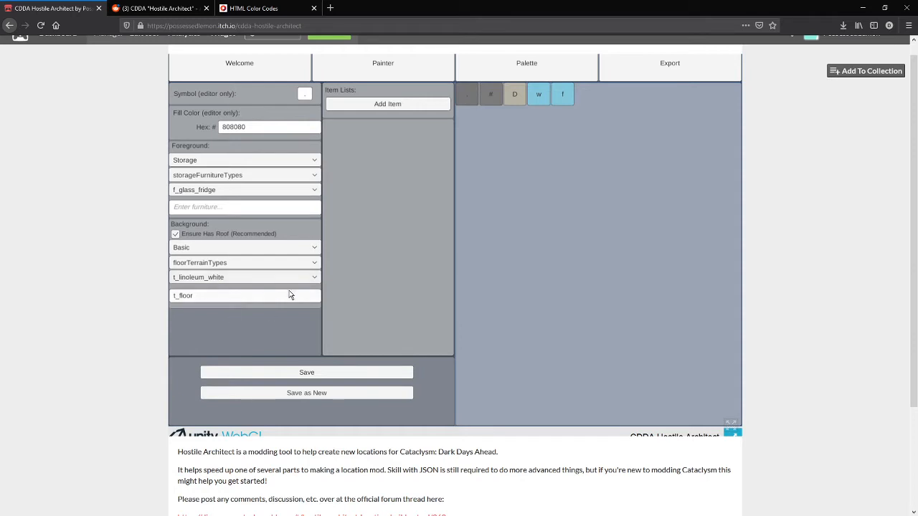
{"action": "left_click", "coordinate": [251, 278]}
{"action": "left_click", "coordinate": [215, 338]}
{"action": "left_click", "coordinate": [229, 277]}
{"action": "left_click", "coordinate": [223, 349]}
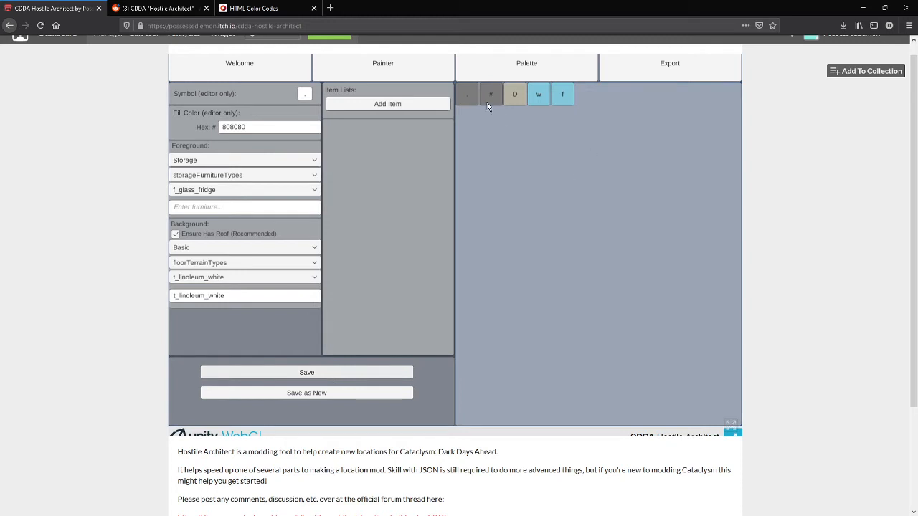
Step: Pick the light gray DADADA in the HTML color picker, set the . palette entry's fill color to dadada and save it
{"action": "left_click", "coordinate": [255, 9]}
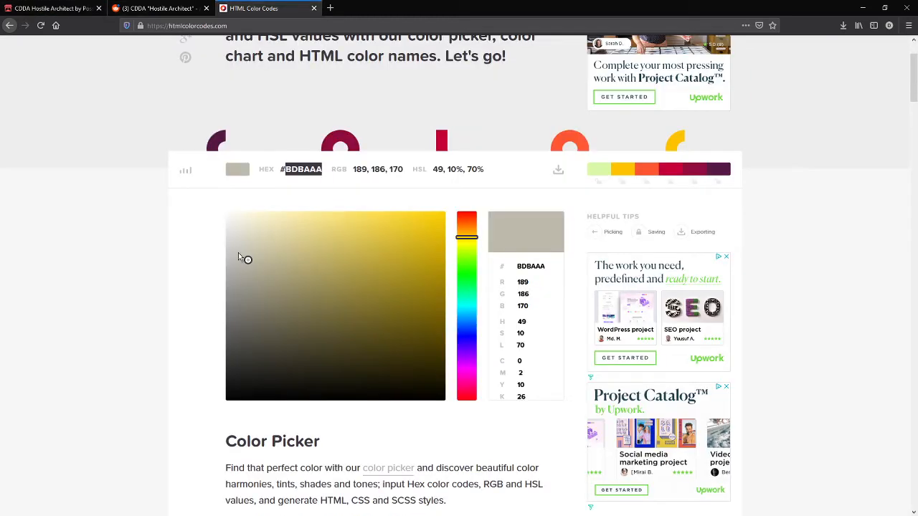
{"action": "left_click_drag", "start_coordinate": [238, 253], "coordinate": [225, 239]}
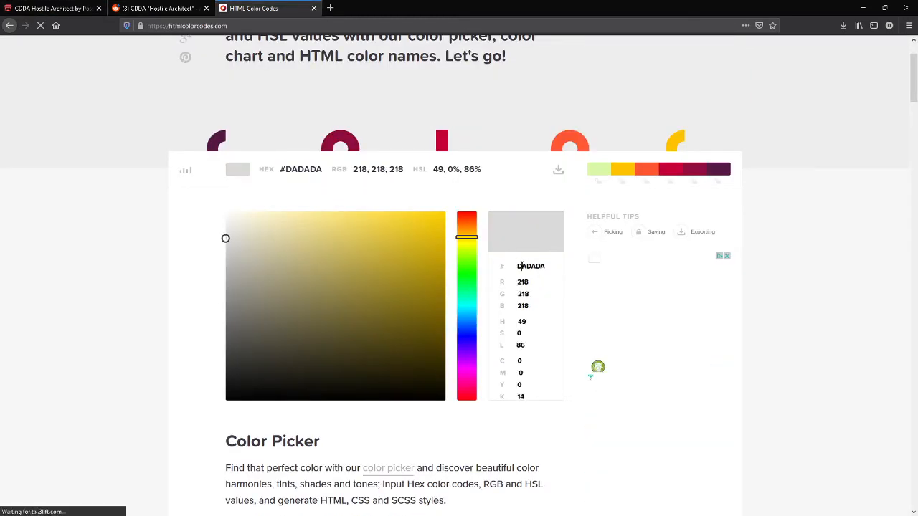
{"action": "left_click", "coordinate": [50, 8]}
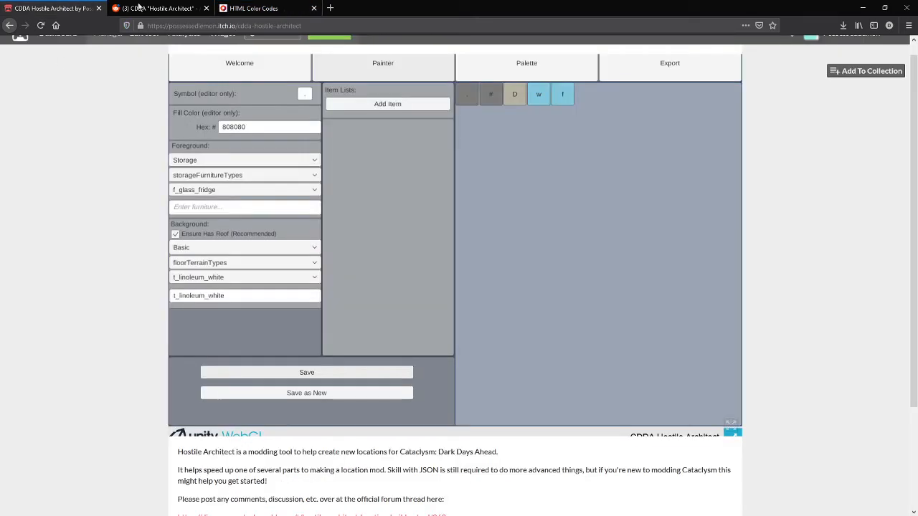
{"action": "left_click", "coordinate": [250, 131]}
{"action": "type", "text": "dadada"}
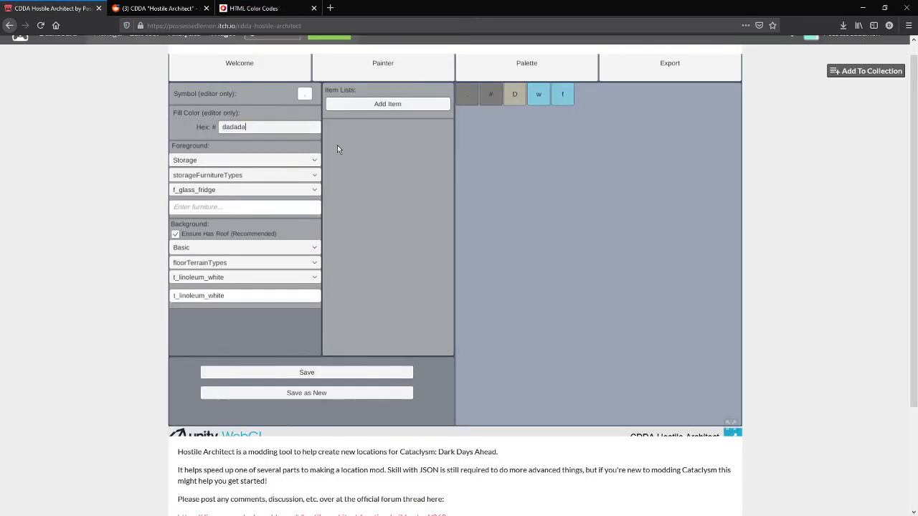
{"action": "left_click", "coordinate": [322, 372]}
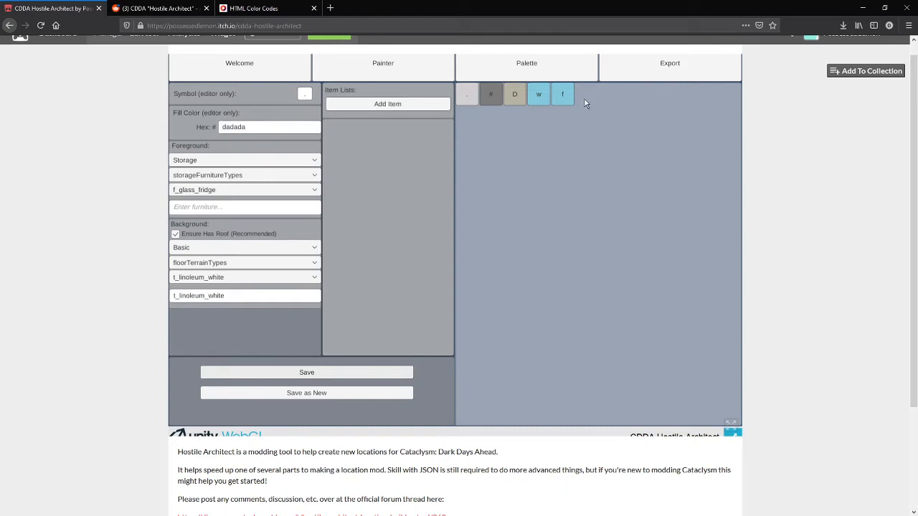
Step: Set the f palette entry's fill color to dadada and save the entry
{"action": "left_click", "coordinate": [561, 98]}
{"action": "left_click", "coordinate": [256, 127]}
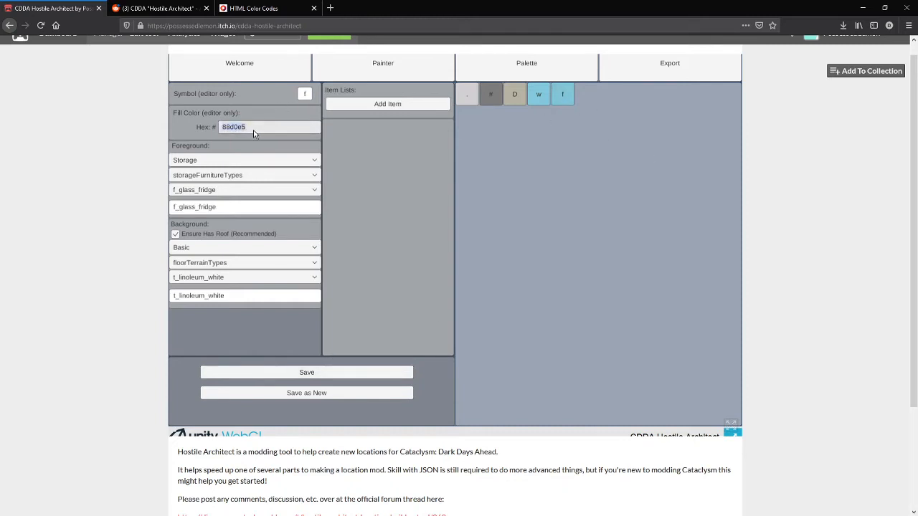
{"action": "type", "text": "dadada"}
{"action": "left_click", "coordinate": [320, 376]}
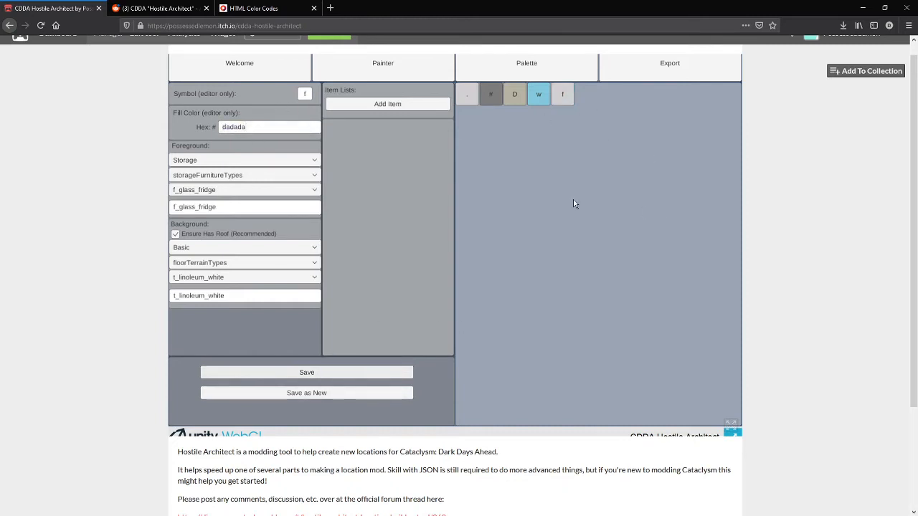
Step: On the 24x painter grid, paint an L of # wall tiles, four tiles down the west side and five along the south
{"action": "left_click", "coordinate": [393, 73]}
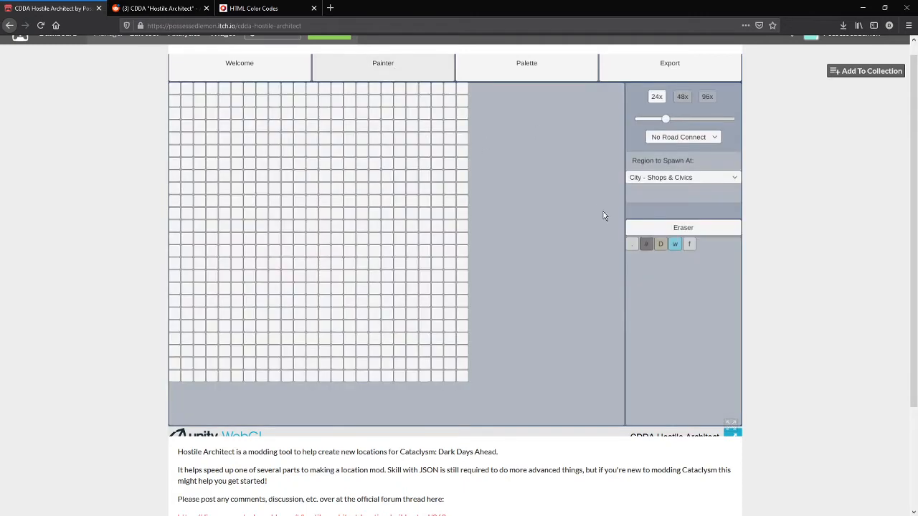
{"action": "left_click", "coordinate": [675, 123]}
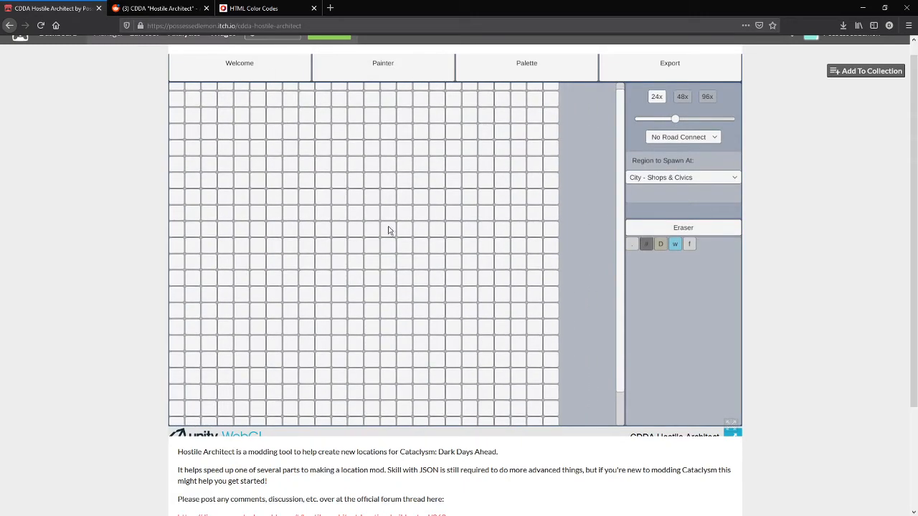
{"action": "left_click", "coordinate": [287, 231]}
{"action": "mouse_move", "coordinate": [285, 247]}
{"action": "left_mouse_down"}
{"action": "mouse_move", "coordinate": [302, 287]}
{"action": "mouse_move", "coordinate": [357, 278]}
{"action": "left_mouse_up"}
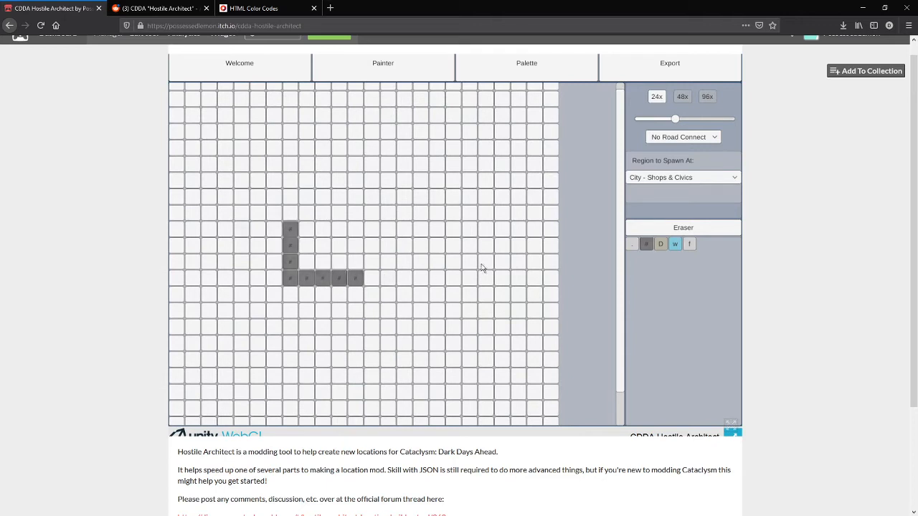
Step: Set the road connection to Road North and complete the 8 by 6 tile # wall outline, leaving a two-tile entrance in the north wall
{"action": "left_click", "coordinate": [674, 139]}
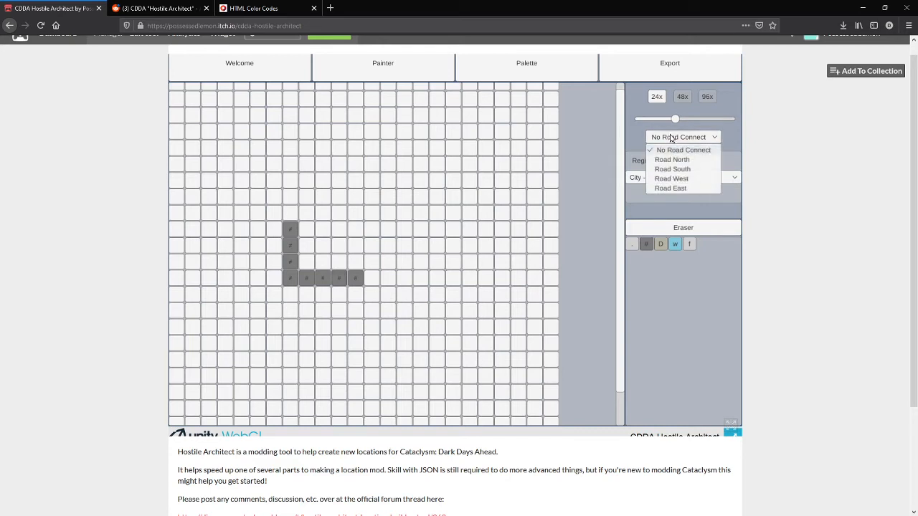
{"action": "left_click", "coordinate": [678, 160]}
{"action": "left_click", "coordinate": [378, 283]}
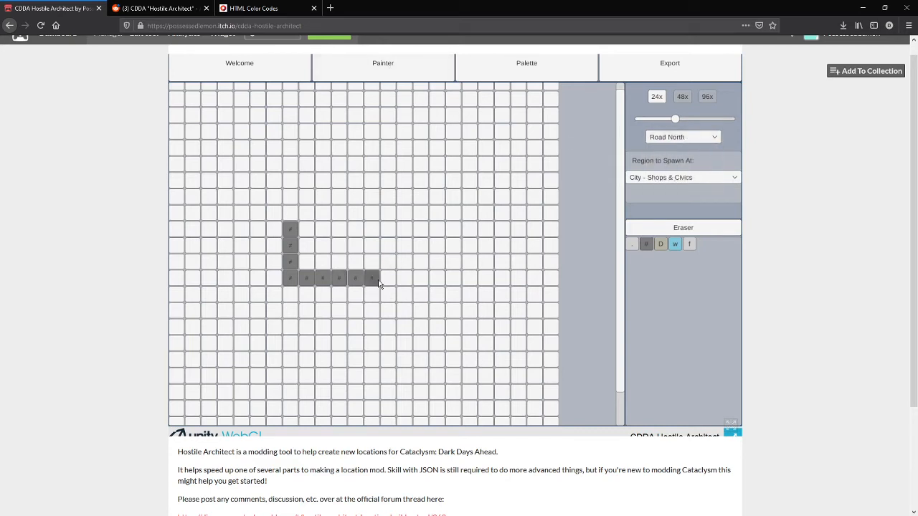
{"action": "left_click_drag", "start_coordinate": [413, 282], "coordinate": [405, 234]}
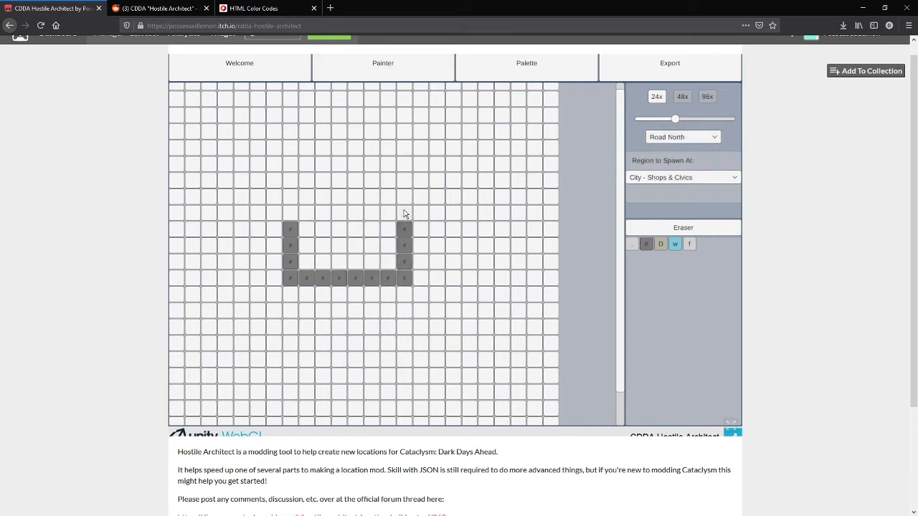
{"action": "left_click", "coordinate": [371, 199]}
{"action": "mouse_move", "coordinate": [294, 199]}
{"action": "left_mouse_down"}
{"action": "mouse_move", "coordinate": [290, 213]}
{"action": "mouse_move", "coordinate": [320, 198]}
{"action": "left_mouse_up"}
Step: Replace wall tiles with w window tiles: two each in the west and east walls and three in the south wall
{"action": "left_click", "coordinate": [675, 244]}
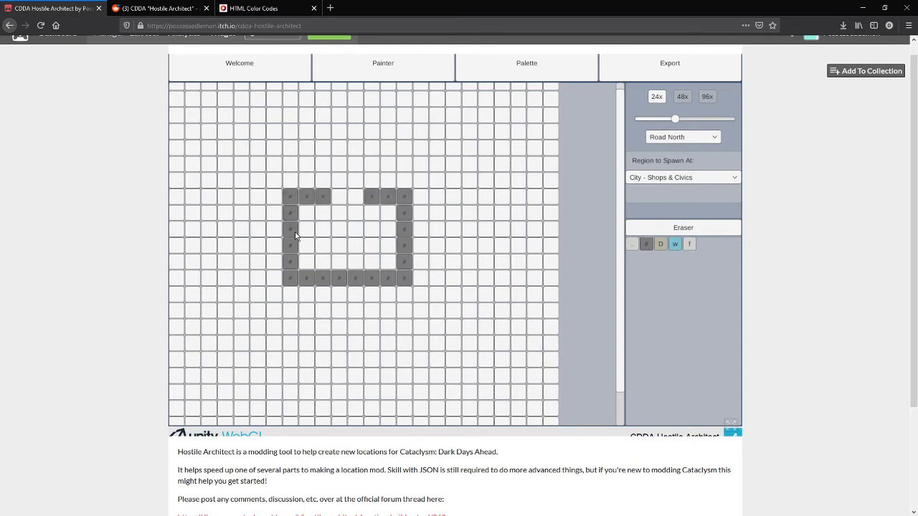
{"action": "left_click_drag", "start_coordinate": [297, 232], "coordinate": [290, 246]}
{"action": "left_click_drag", "start_coordinate": [326, 282], "coordinate": [339, 280]}
{"action": "left_click", "coordinate": [372, 280]}
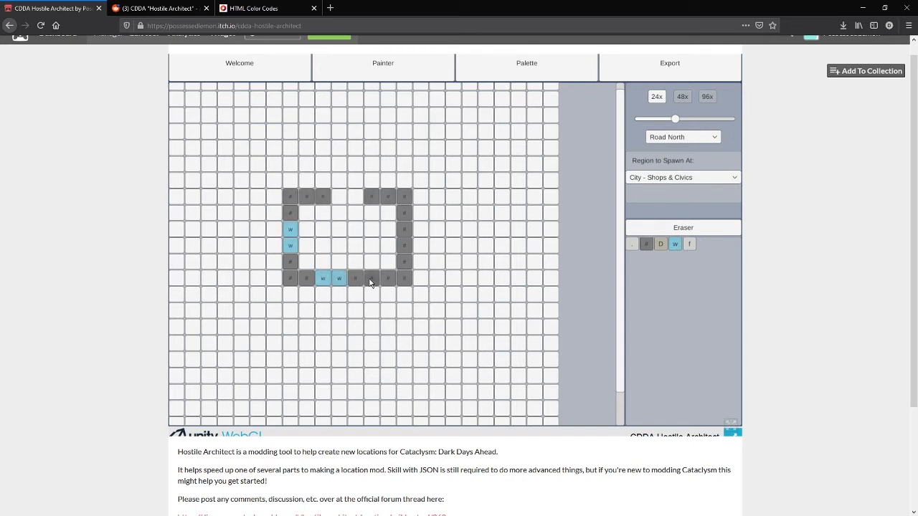
{"action": "left_click_drag", "start_coordinate": [404, 248], "coordinate": [404, 230]}
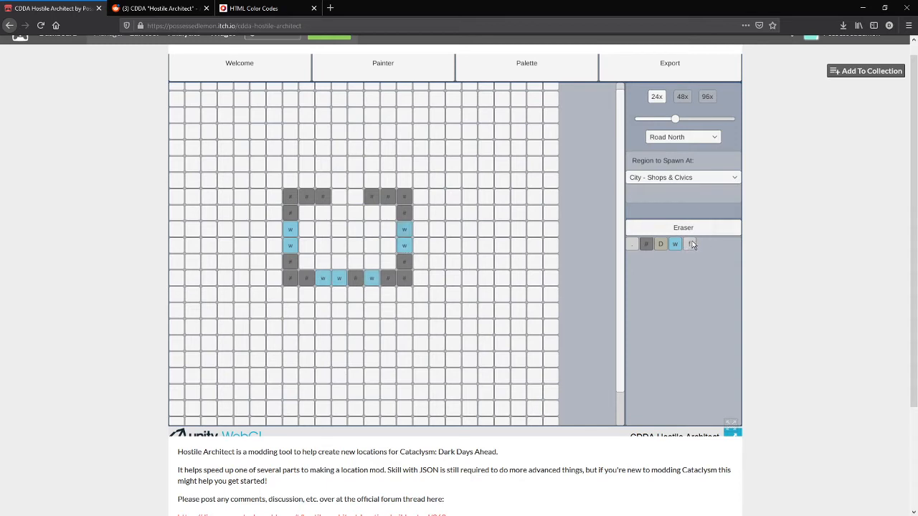
Step: Fill the building's interior and entrance with . floor tiles, and place a pair of f fridge tiles in each interior corner
{"action": "left_click", "coordinate": [632, 244]}
{"action": "mouse_move", "coordinate": [306, 213]}
{"action": "left_mouse_down"}
{"action": "mouse_move", "coordinate": [319, 262]}
{"action": "mouse_move", "coordinate": [327, 214]}
{"action": "mouse_move", "coordinate": [357, 248]}
{"action": "mouse_move", "coordinate": [357, 221]}
{"action": "mouse_move", "coordinate": [373, 215]}
{"action": "mouse_move", "coordinate": [375, 256]}
{"action": "mouse_move", "coordinate": [388, 256]}
{"action": "mouse_move", "coordinate": [388, 226]}
{"action": "mouse_move", "coordinate": [356, 203]}
{"action": "mouse_move", "coordinate": [339, 197]}
{"action": "mouse_move", "coordinate": [323, 216]}
{"action": "left_mouse_up"}
{"action": "left_click", "coordinate": [687, 243]}
{"action": "left_click", "coordinate": [306, 261]}
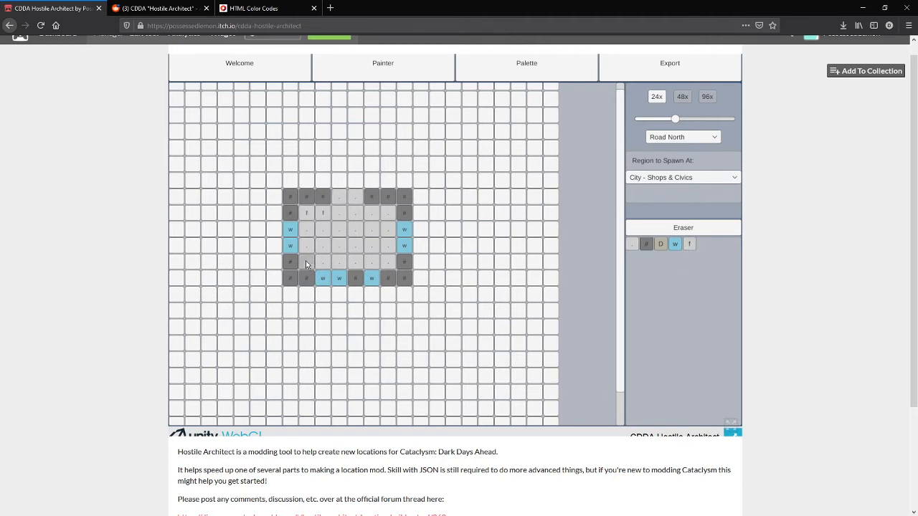
{"action": "left_click", "coordinate": [323, 262]}
{"action": "left_click", "coordinate": [388, 261]}
{"action": "left_click_drag", "start_coordinate": [388, 213], "coordinate": [371, 213]}
Step: Add the item list hospital_medical_items from Public Safety's hospitalType to the f palette entry and raise its spawn chance
{"action": "left_click", "coordinate": [529, 66]}
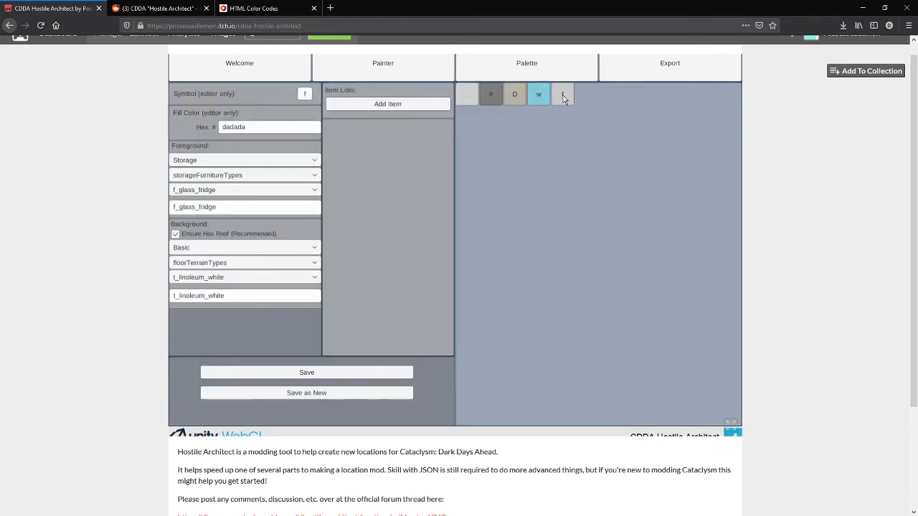
{"action": "left_click", "coordinate": [383, 106]}
{"action": "left_click", "coordinate": [391, 131]}
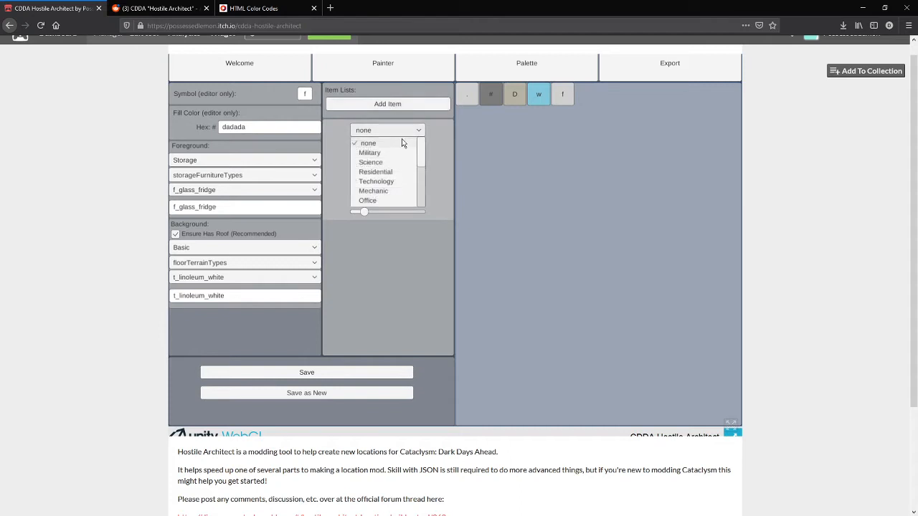
{"action": "left_click_drag", "start_coordinate": [422, 158], "coordinate": [424, 203]}
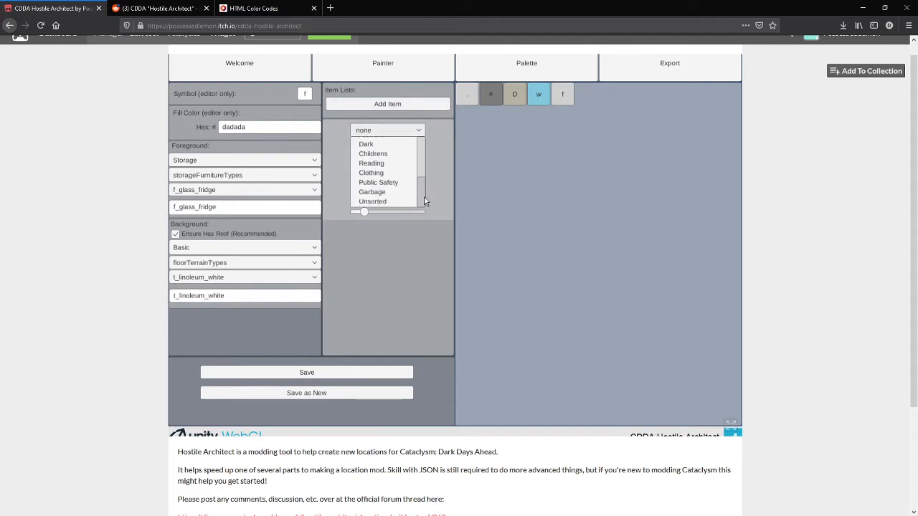
{"action": "left_click", "coordinate": [393, 183]}
{"action": "left_click", "coordinate": [391, 148]}
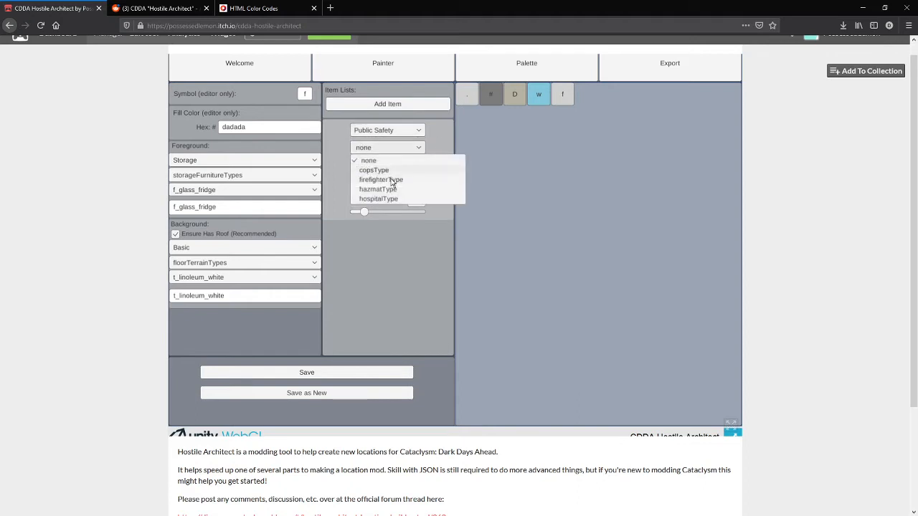
{"action": "left_click", "coordinate": [390, 200]}
{"action": "left_click", "coordinate": [387, 165]}
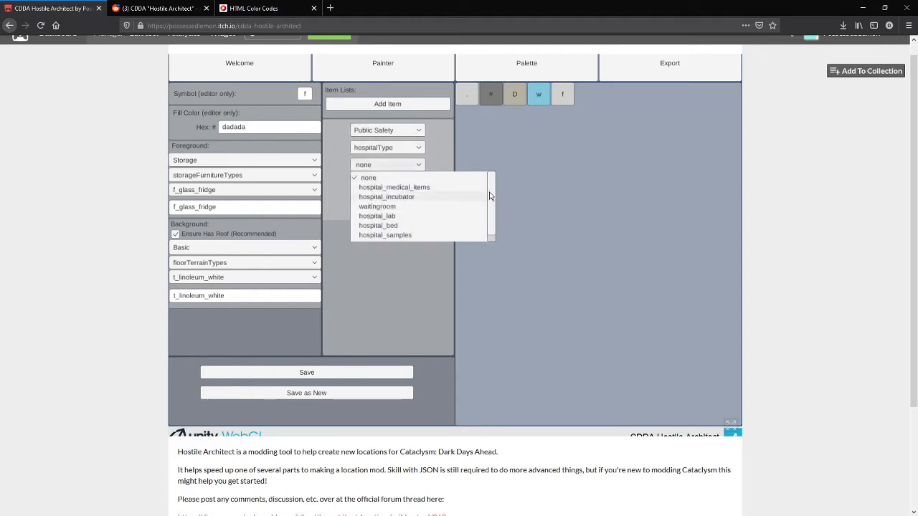
{"action": "left_click", "coordinate": [416, 187]}
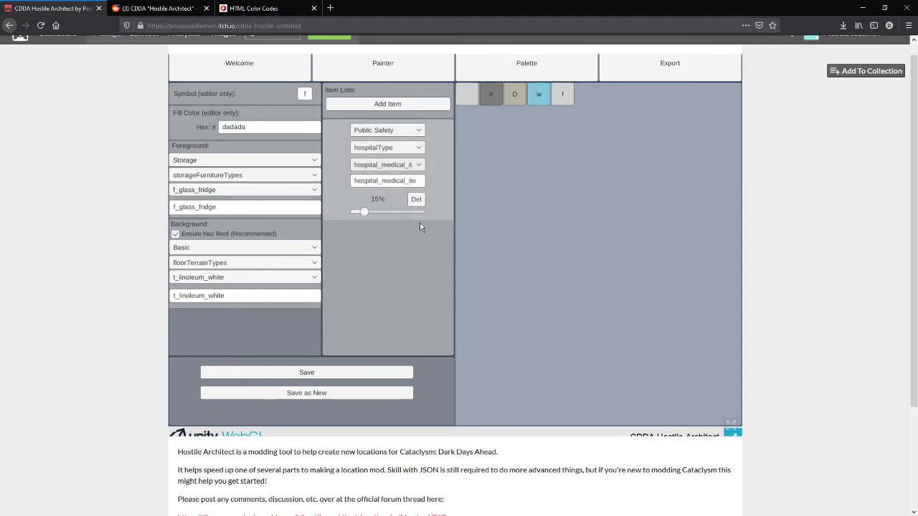
{"action": "left_click_drag", "start_coordinate": [361, 212], "coordinate": [396, 212]}
Step: Review the painted layout and the export fields, and check that the spawn region is City - Shops & Civics
{"action": "left_click", "coordinate": [383, 65]}
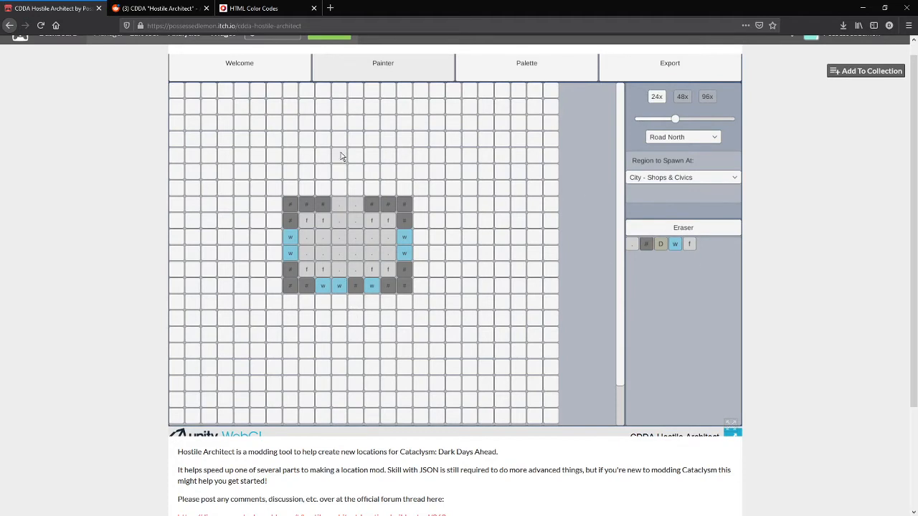
{"action": "left_click", "coordinate": [653, 77]}
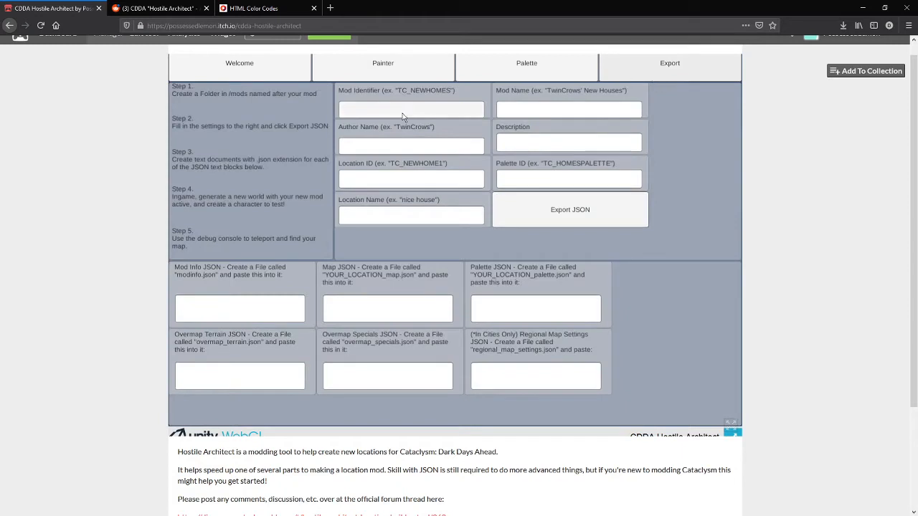
{"action": "left_click", "coordinate": [402, 111]}
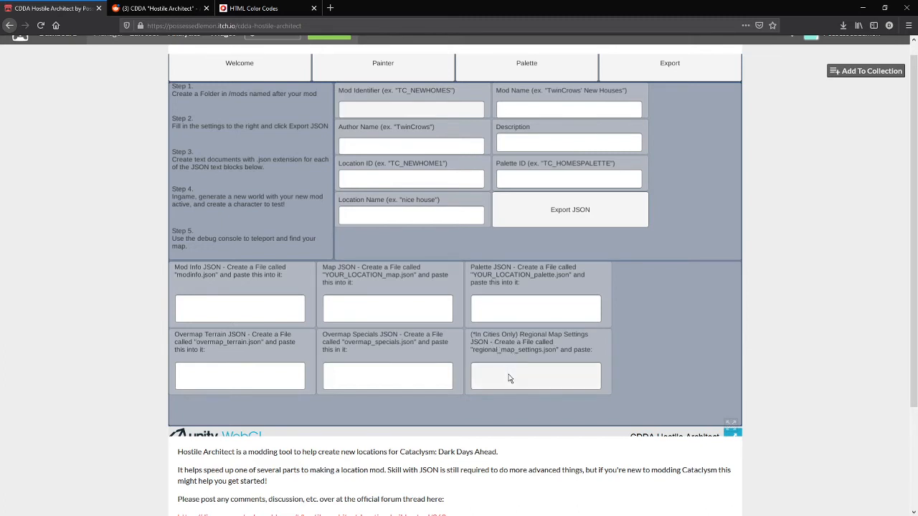
{"action": "left_click", "coordinate": [361, 75]}
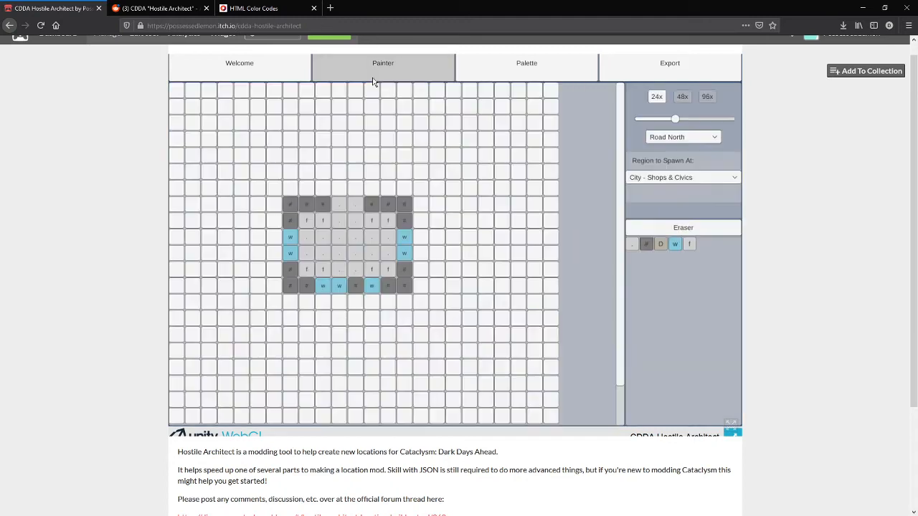
{"action": "left_click", "coordinate": [669, 178]}
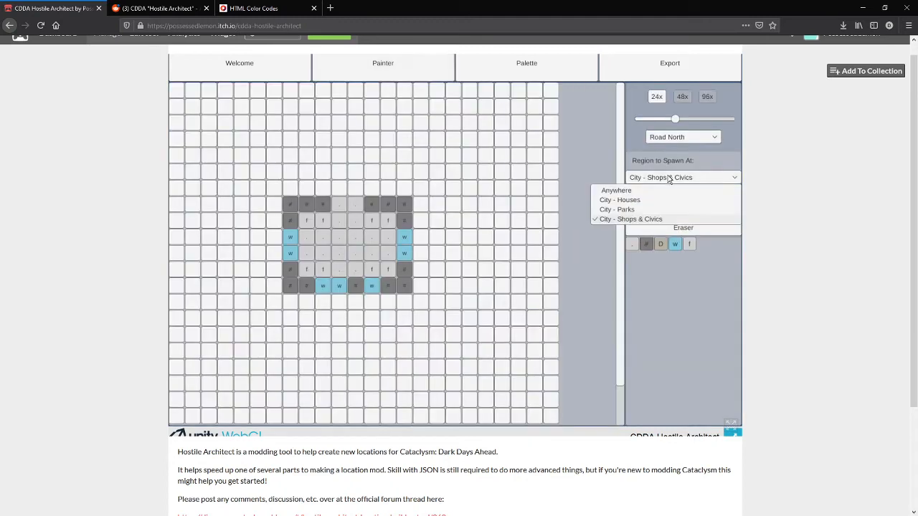
{"action": "left_click", "coordinate": [614, 219]}
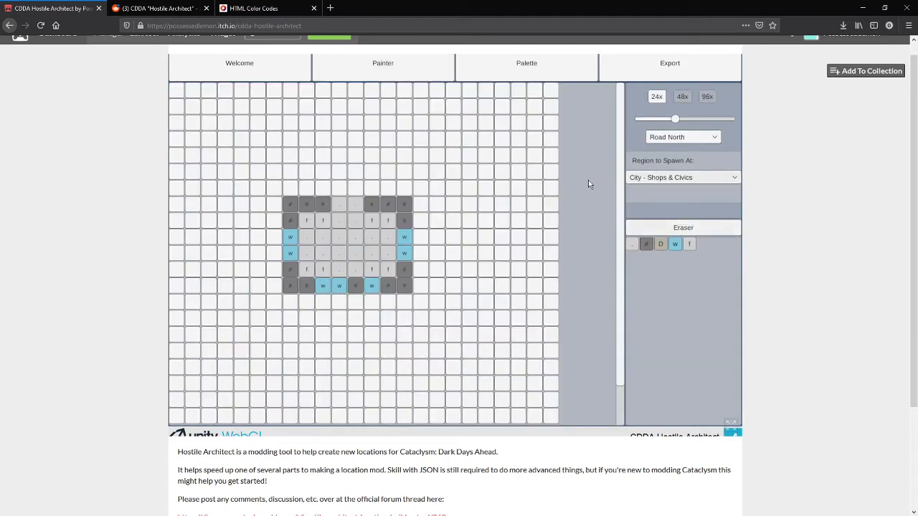
Step: For the export, set the mod identifier to tc_DemoClinic and the mod name to TC Demo Clinic, and fill in the author name
{"action": "left_click", "coordinate": [658, 71]}
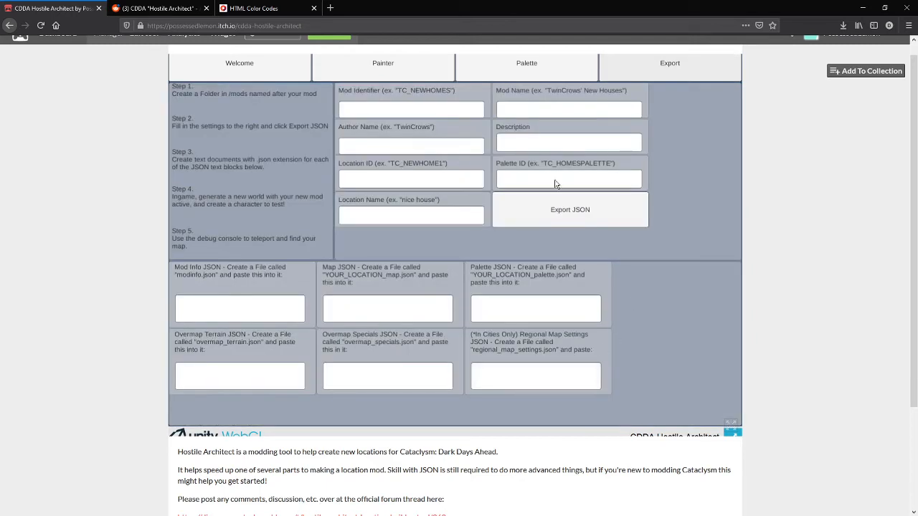
{"action": "left_click", "coordinate": [427, 108]}
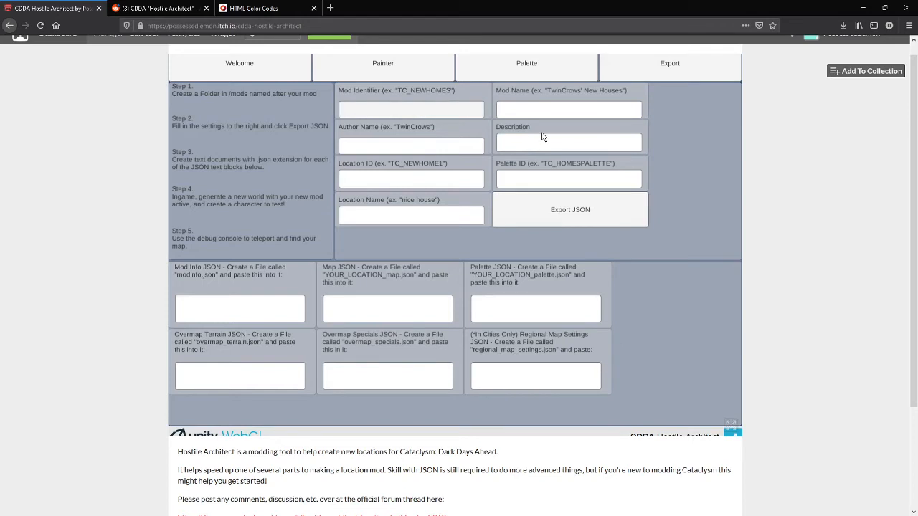
{"action": "type", "text": "tc_DemoClinic"}
{"action": "left_click", "coordinate": [546, 114]}
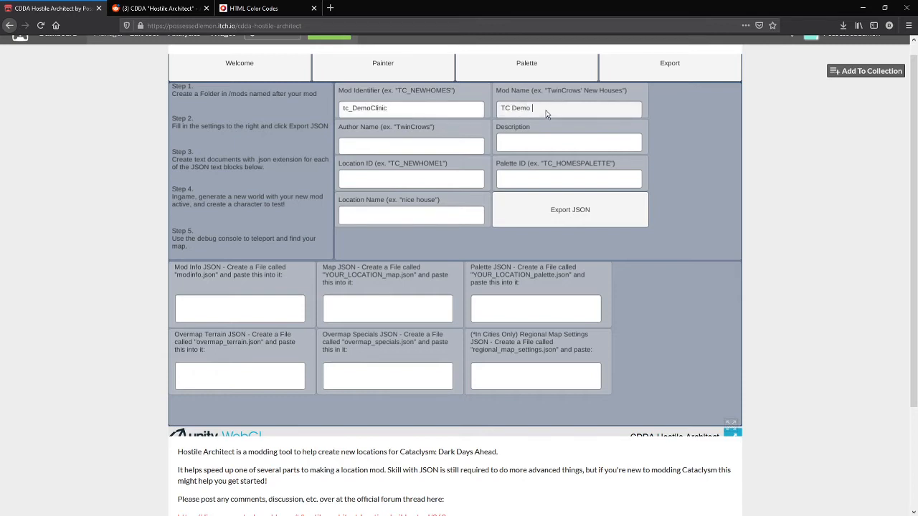
{"action": "left_click", "coordinate": [447, 142]}
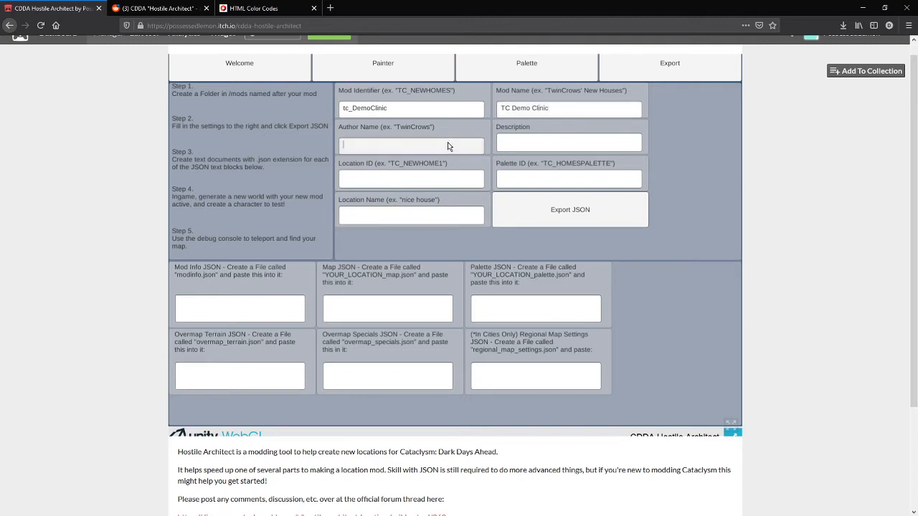
{"action": "type", "text": "TC"}
Step: Set the location ID to tc_DemoClinic1, the palette ID to tc_democlinicpalette and the location name to demo clinic, and export the JSON
{"action": "left_click", "coordinate": [429, 175]}
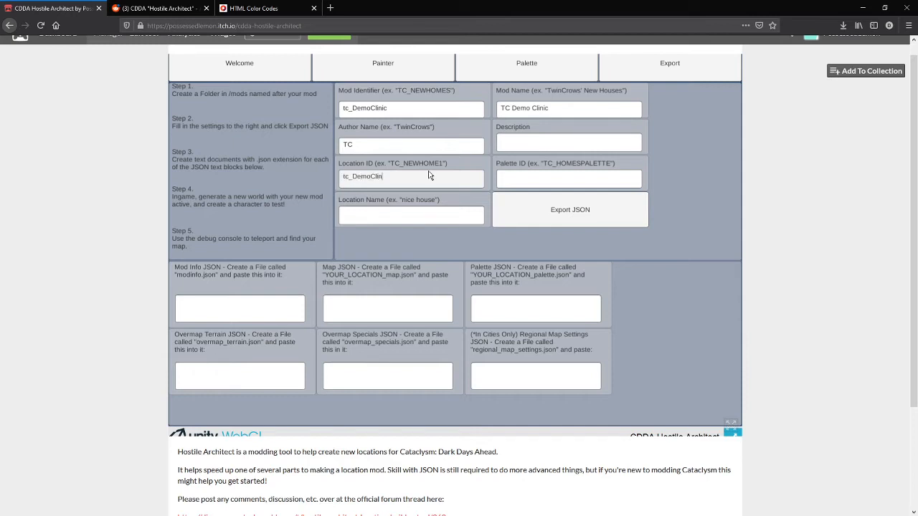
{"action": "type", "text": "tc_DemoClinic1"}
{"action": "left_click", "coordinate": [534, 184]}
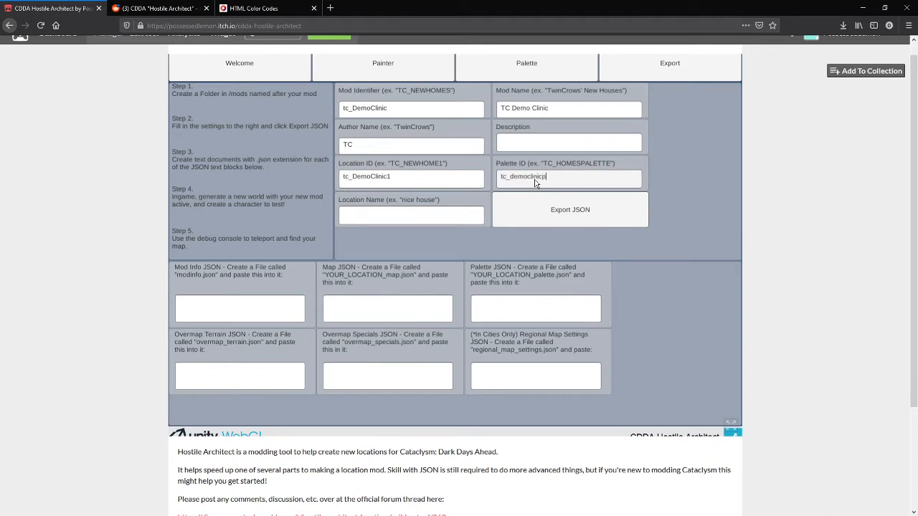
{"action": "type", "text": "alette"}
{"action": "left_click", "coordinate": [444, 217]}
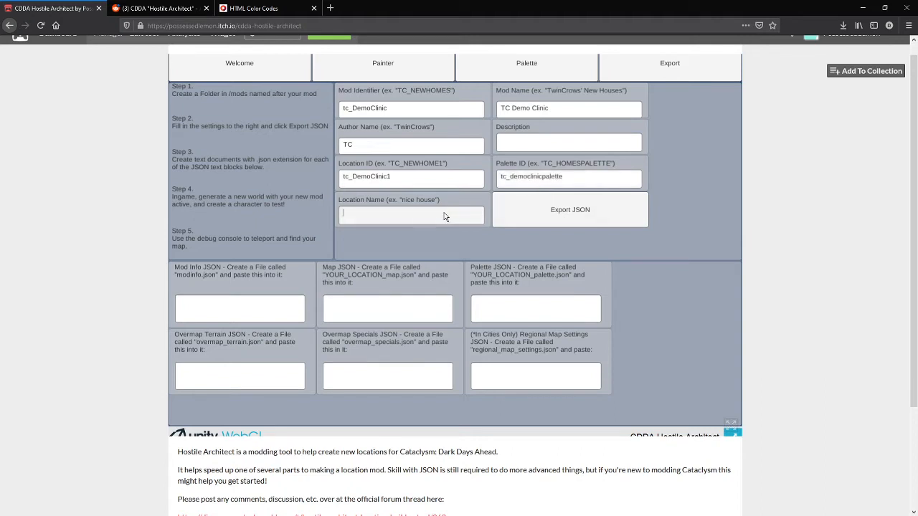
{"action": "type", "text": "demo clinic"}
{"action": "left_click", "coordinate": [558, 220]}
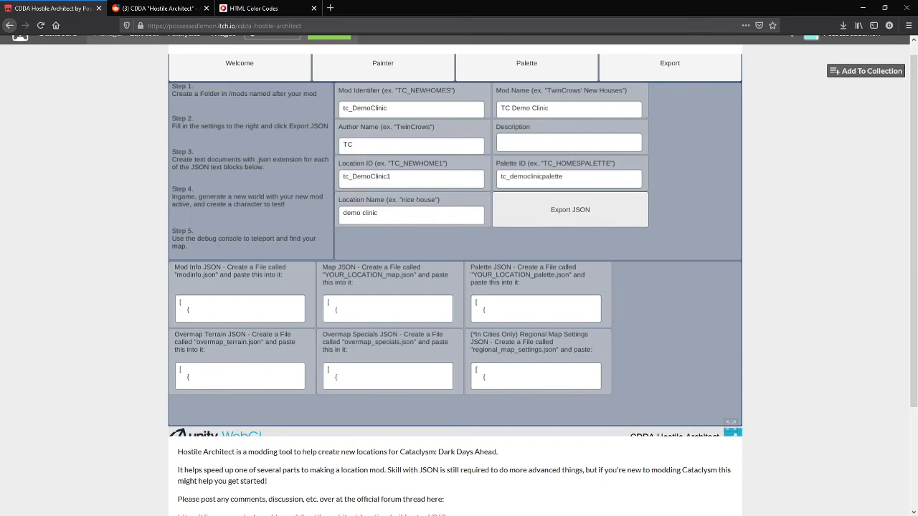
Step: Switch to File Explorer, create a folder named demoClinic inside cdda's data/mods folder, and open it
{"action": "key", "text": "alt+Tab"}
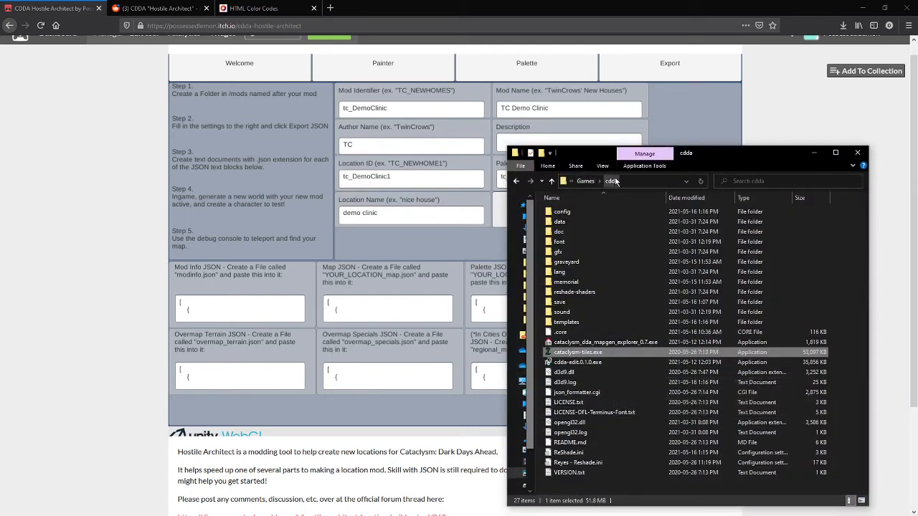
{"action": "double_click", "coordinate": [560, 222]}
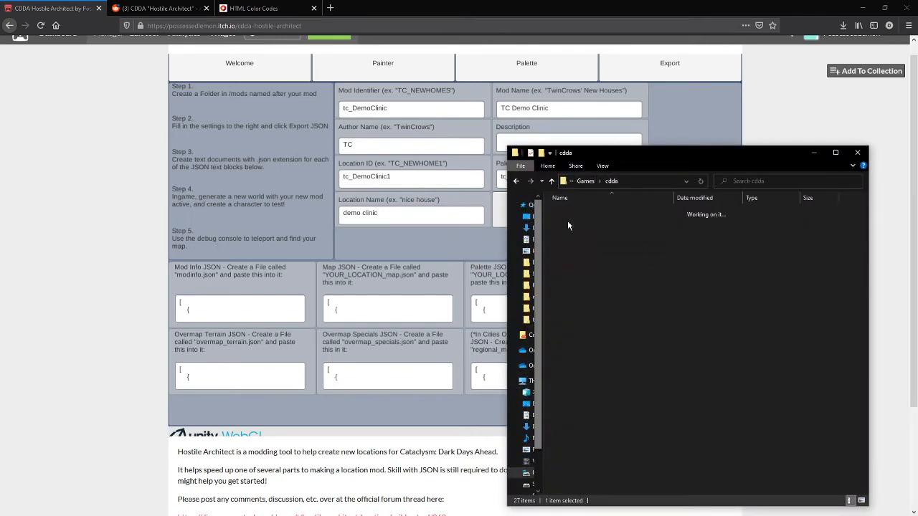
{"action": "left_click", "coordinate": [570, 272]}
{"action": "double_click", "coordinate": [570, 272]}
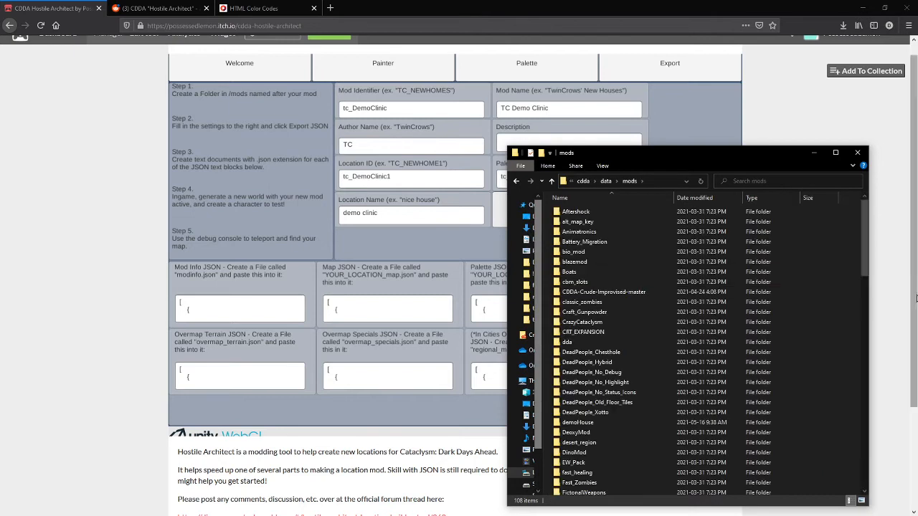
{"action": "right_click", "coordinate": [849, 252]}
{"action": "mouse_move", "coordinate": [833, 410]}
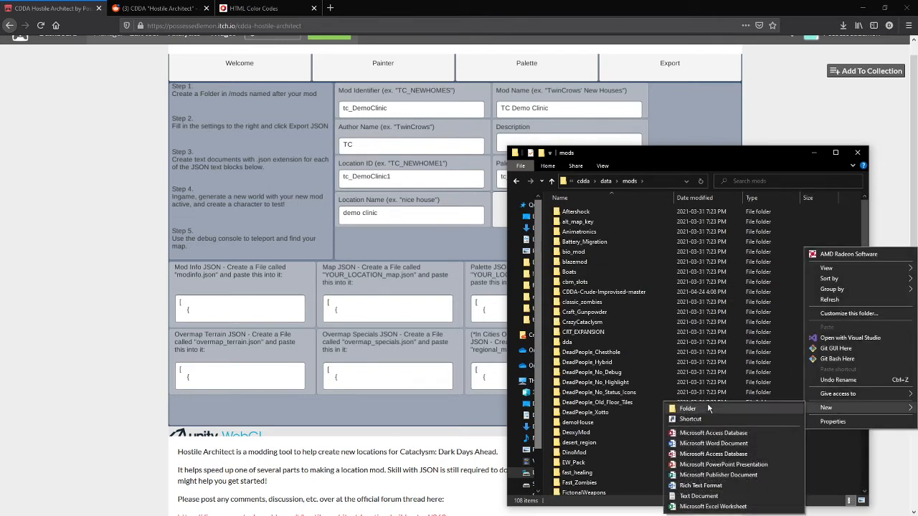
{"action": "left_click", "coordinate": [682, 408]}
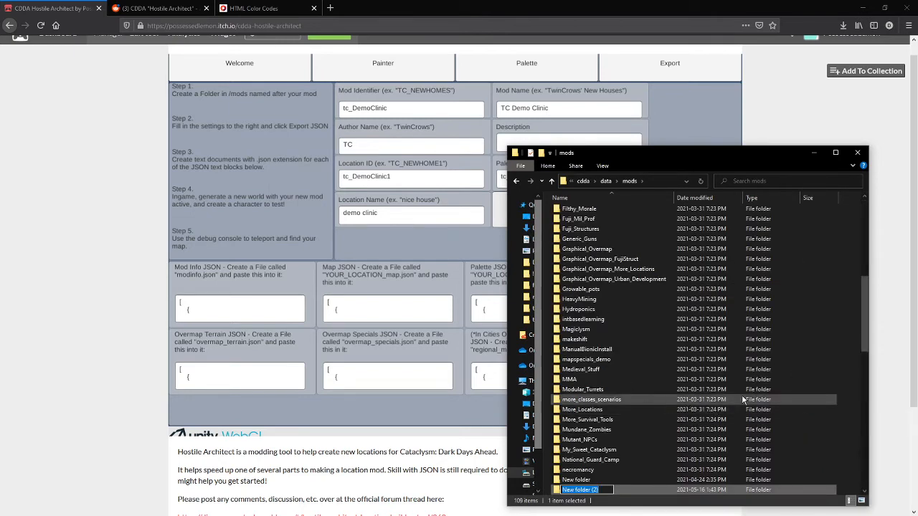
{"action": "type", "text": "demoClinic"}
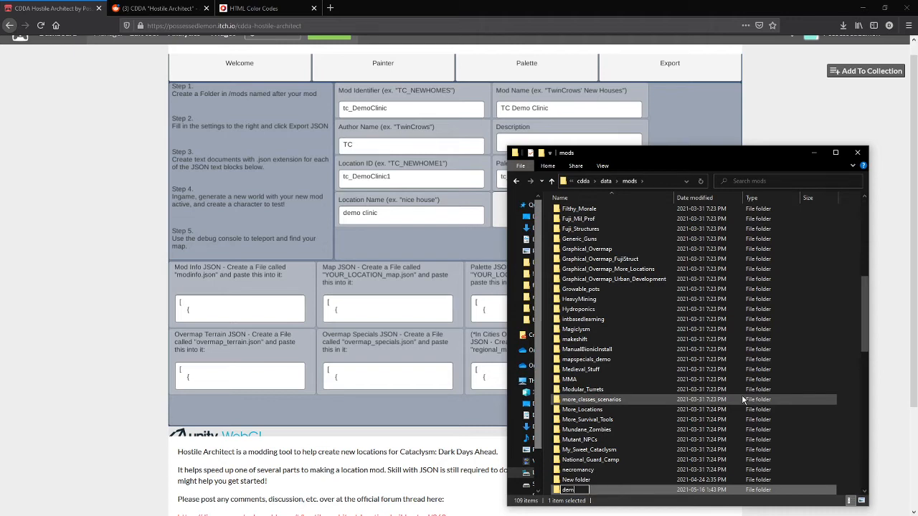
{"action": "key", "text": "Return"}
{"action": "key", "text": "Return"}
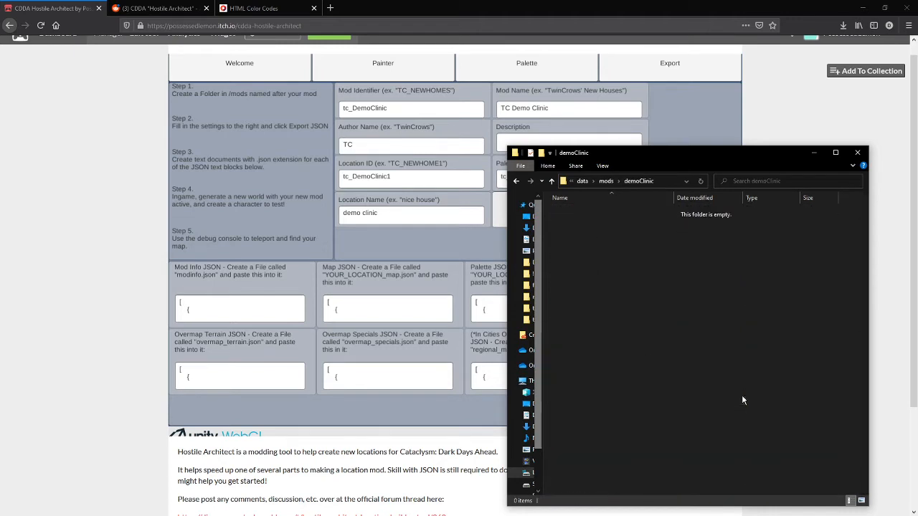
Step: Restore the browser window from full screen and arrange it beside the demoClinic folder window, extending it to nearly full desktop height
{"action": "left_click", "coordinate": [884, 7]}
{"action": "left_click_drag", "start_coordinate": [500, 36], "coordinate": [416, 18]}
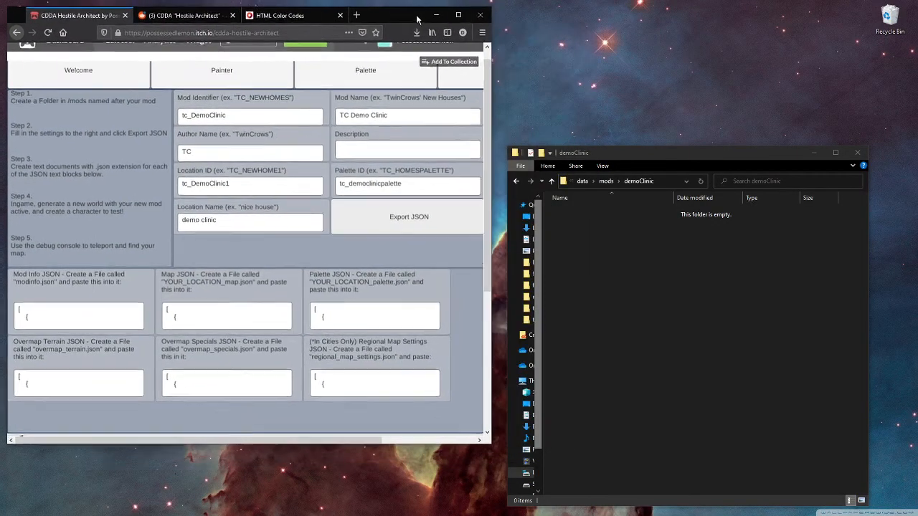
{"action": "left_click_drag", "start_coordinate": [455, 439], "coordinate": [453, 505]}
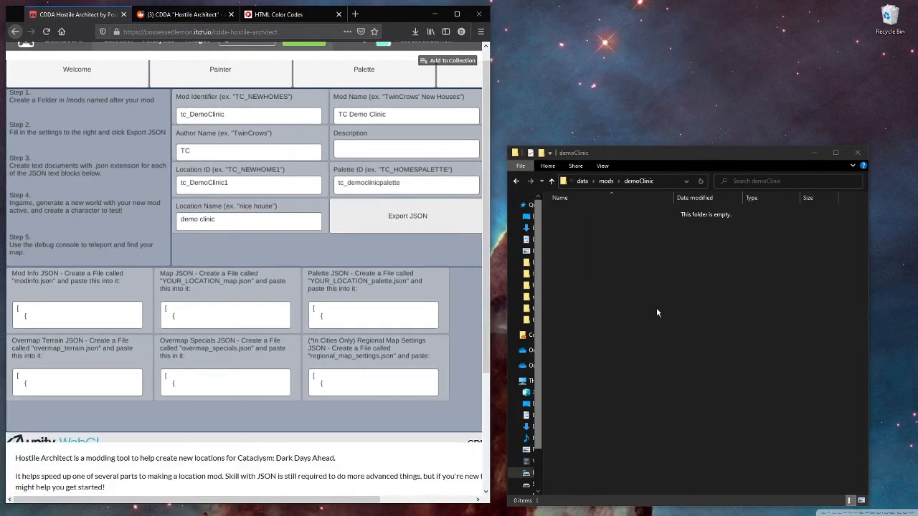
Step: Create a text document in the demoClinic folder and name it modinfo.json, replacing the .txt extension
{"action": "right_click", "coordinate": [607, 255]}
{"action": "mouse_move", "coordinate": [685, 419]}
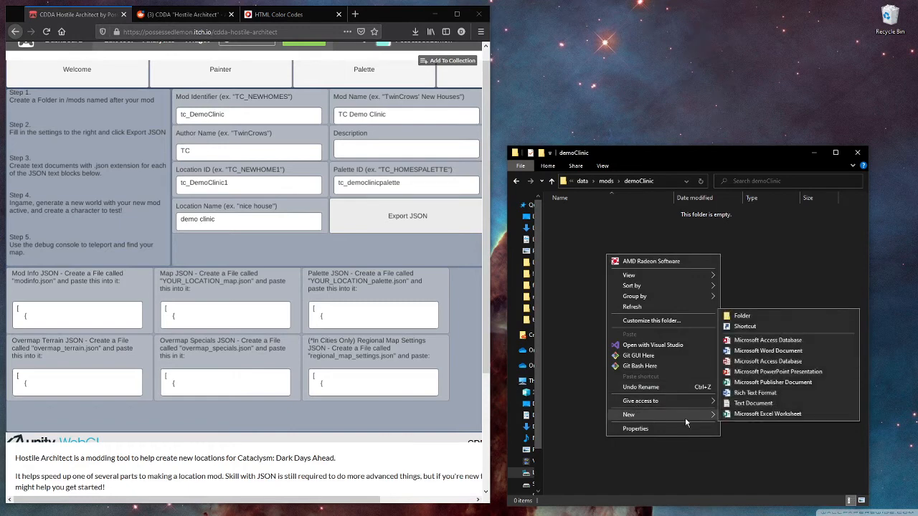
{"action": "left_click", "coordinate": [753, 403]}
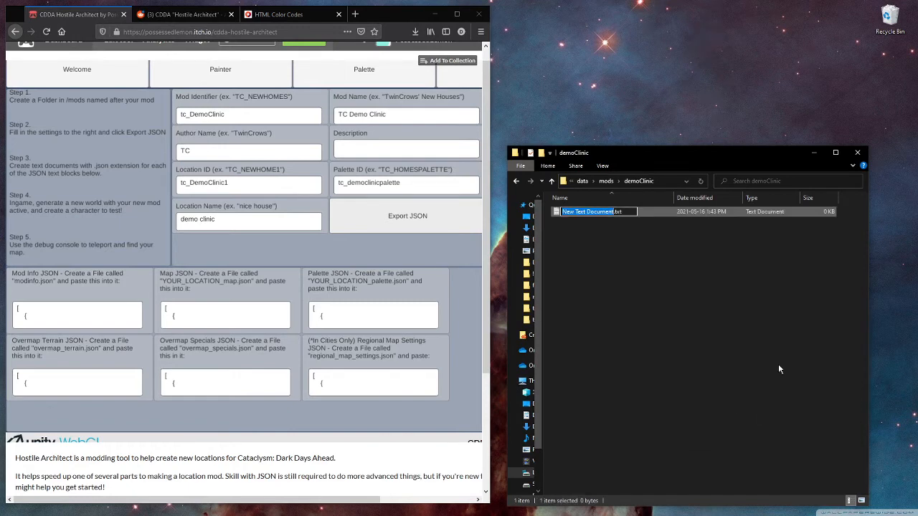
{"action": "type", "text": "modinfo.json"}
{"action": "key", "text": "shift+End"}
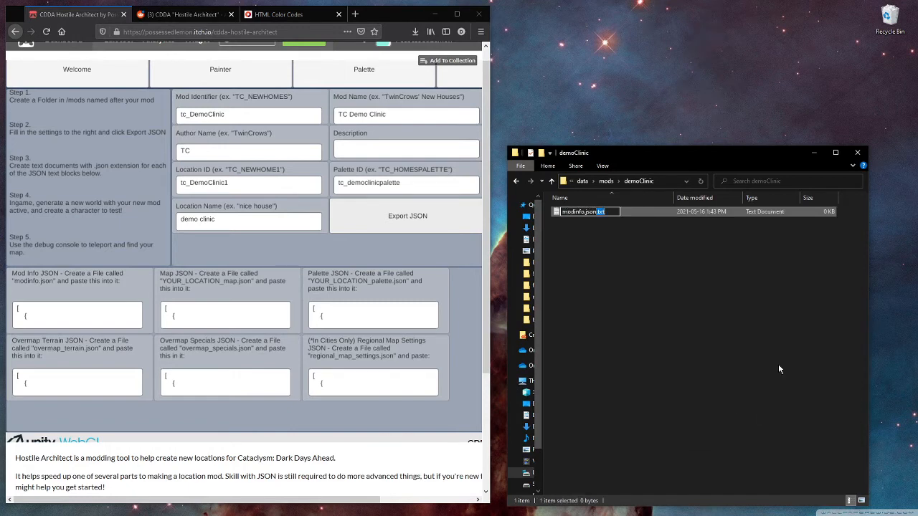
{"action": "key", "text": "Delete"}
{"action": "key", "text": "Return"}
{"action": "key", "text": "Return"}
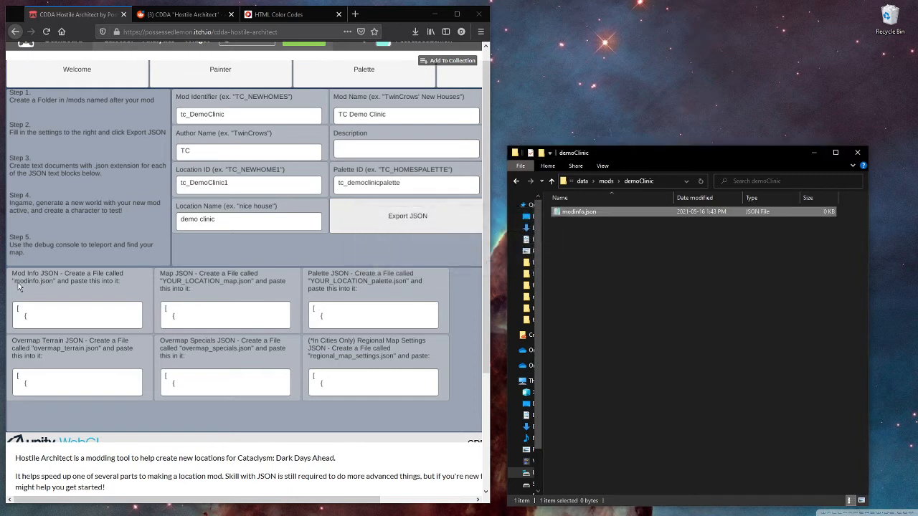
Step: Copy the exported Mod Info JSON into modinfo.json in Notepad, save the file and close it
{"action": "double_click", "coordinate": [578, 213]}
{"action": "left_click", "coordinate": [77, 315]}
{"action": "left_click", "coordinate": [635, 270]}
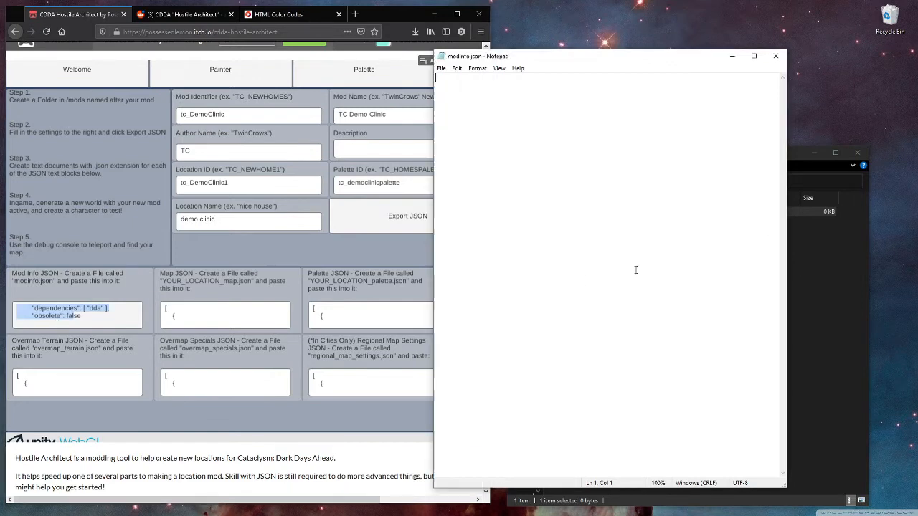
{"action": "type", "text": "[     {         \"type\": \"MOD_INFO\",         \"ident\": \"tc_DemoClinic\",         \"name\": \"TC Demo Clinic\",         \"authors\": [ \"TC\", \"TwinCrows\" ],         \"maintainers\": [ \"TC\" ],         \"description\": \"\",         \"category\": \"buildings\",         \"dependencies\": [ \"dda\" ],         \"obsolete\": false     } ]"}
{"action": "key", "text": "ctrl+s"}
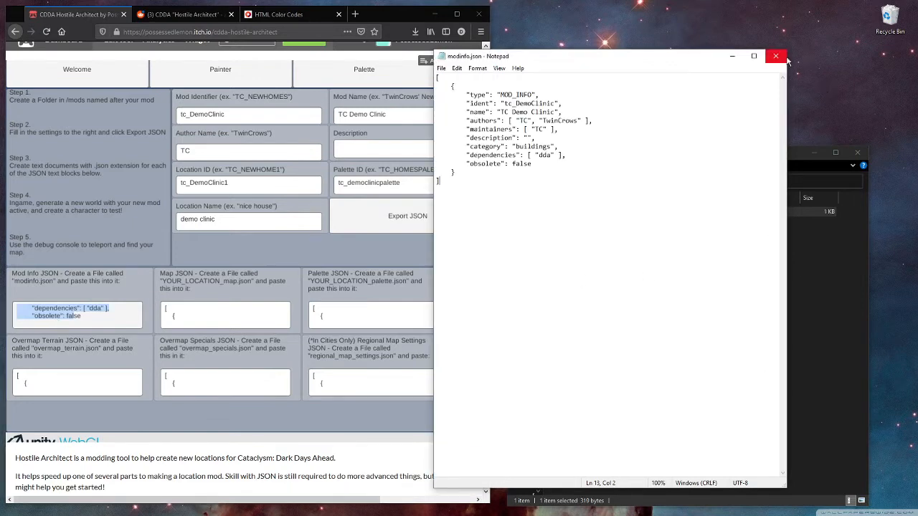
{"action": "left_click", "coordinate": [776, 56]}
Step: Create another text document in the demoClinic folder and name it tc_demoClinic_map.json, removing the .txt extension
{"action": "right_click", "coordinate": [601, 251]}
{"action": "mouse_move", "coordinate": [624, 412]}
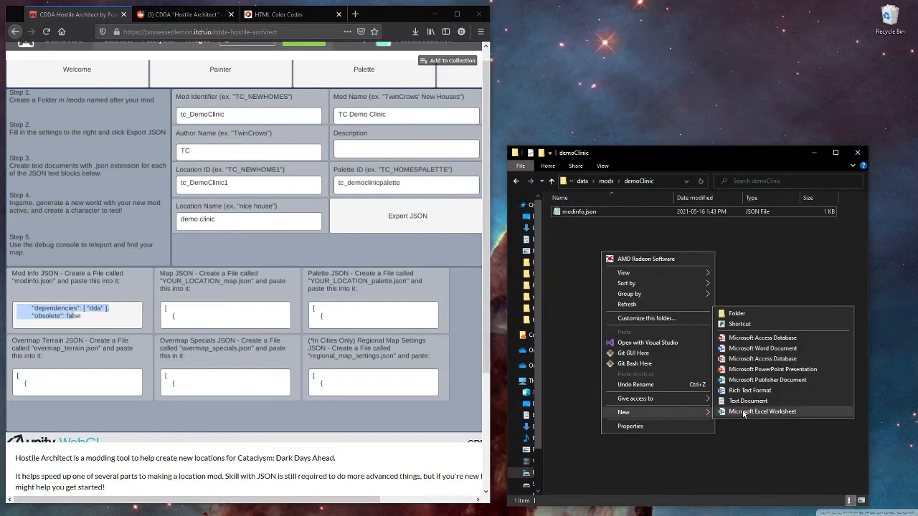
{"action": "left_click", "coordinate": [762, 401]}
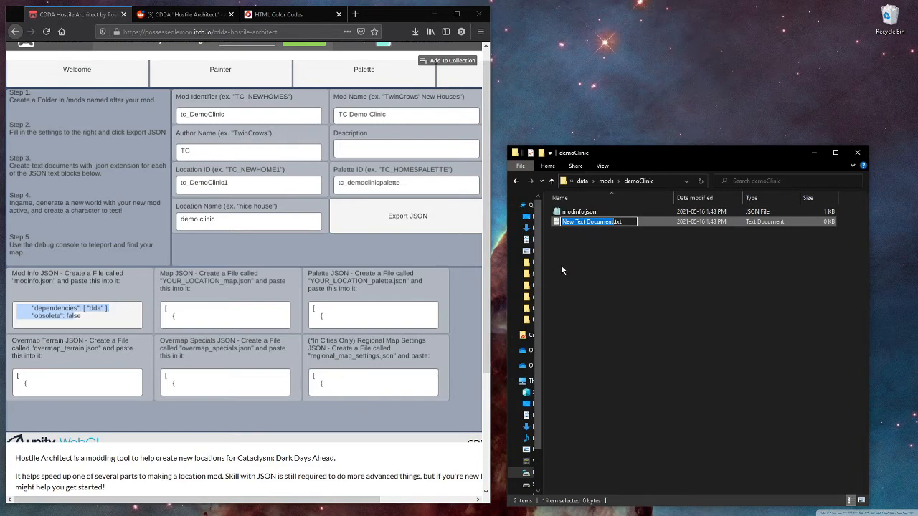
{"action": "key", "text": "BackSpace"}
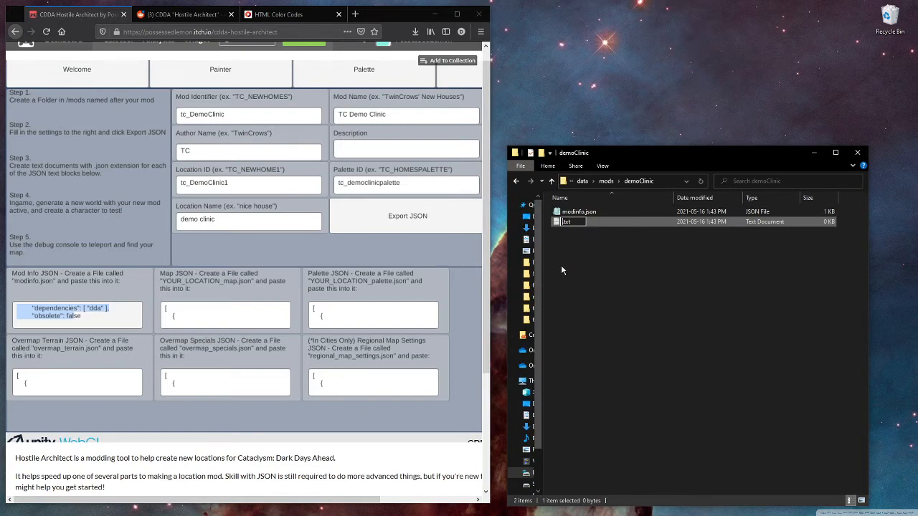
{"action": "type", "text": "tc_d"}
{"action": "type", "text": "emoClinic"}
{"action": "type", "text": "_map.json"}
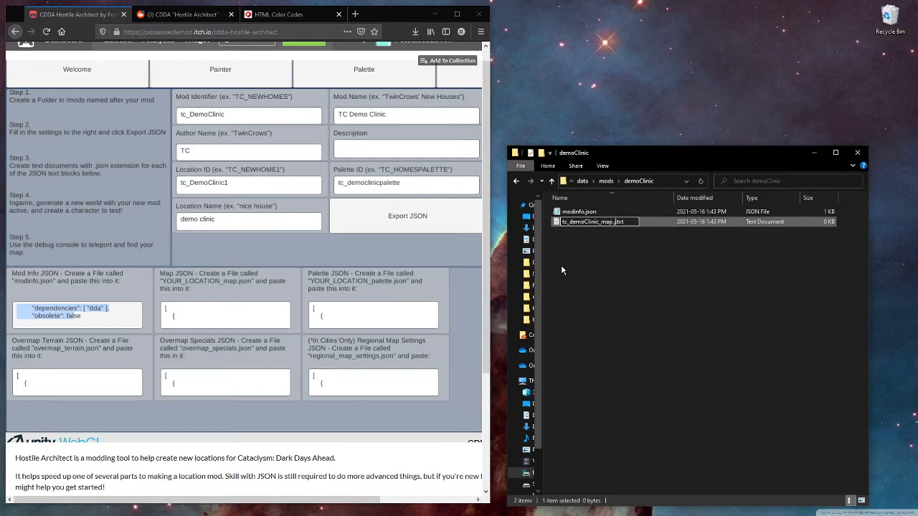
{"action": "key", "text": "Delete"}
{"action": "key", "text": "Delete"}
{"action": "key", "text": "Delete"}
{"action": "key", "text": "Delete"}
{"action": "key", "text": "Return"}
{"action": "key", "text": "Return"}
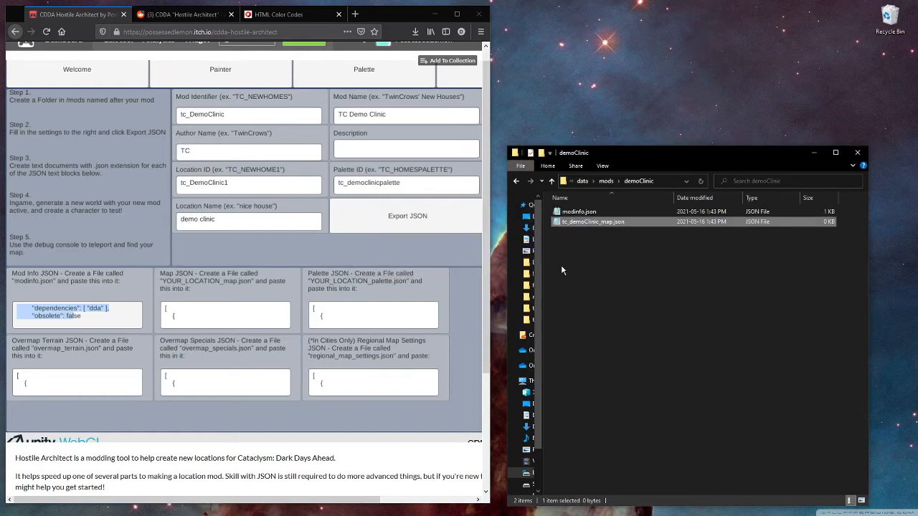
Step: Copy the exported Map JSON into tc_demoClinic_map.json in Notepad and save the file
{"action": "double_click", "coordinate": [611, 224]}
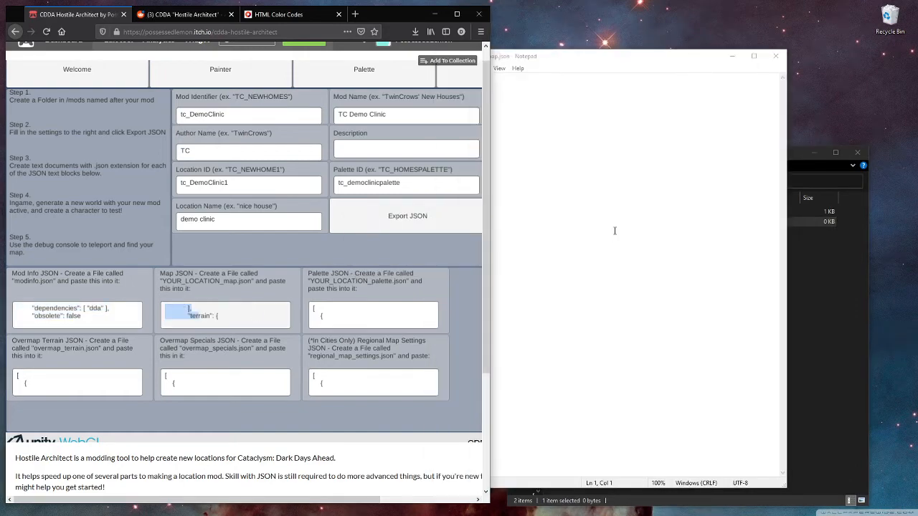
{"action": "left_click", "coordinate": [614, 230]}
{"action": "key", "text": "ctrl+v"}
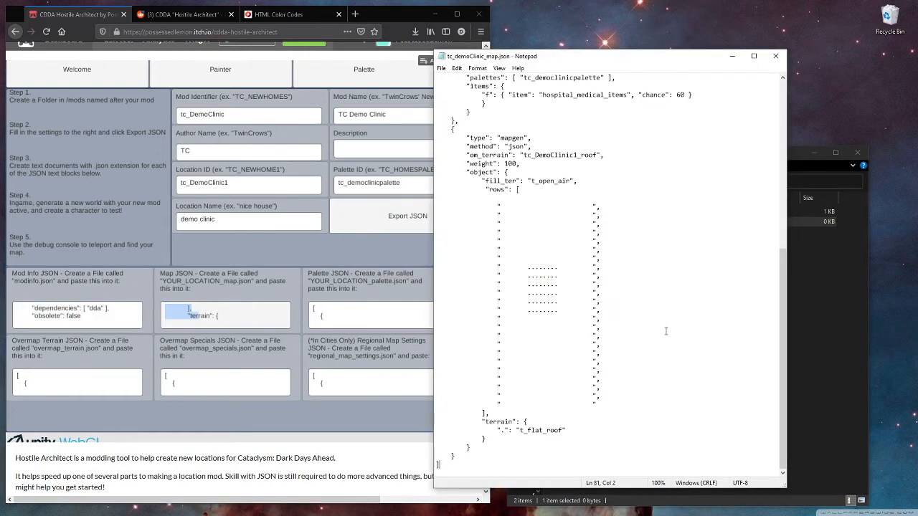
Step: Examine the om_terrain IDs and row layouts of the ground-floor and roof mapgen entries in the map file
{"action": "scroll", "coordinate": [645, 277], "scroll_direction": "up", "scroll_amount": 12}
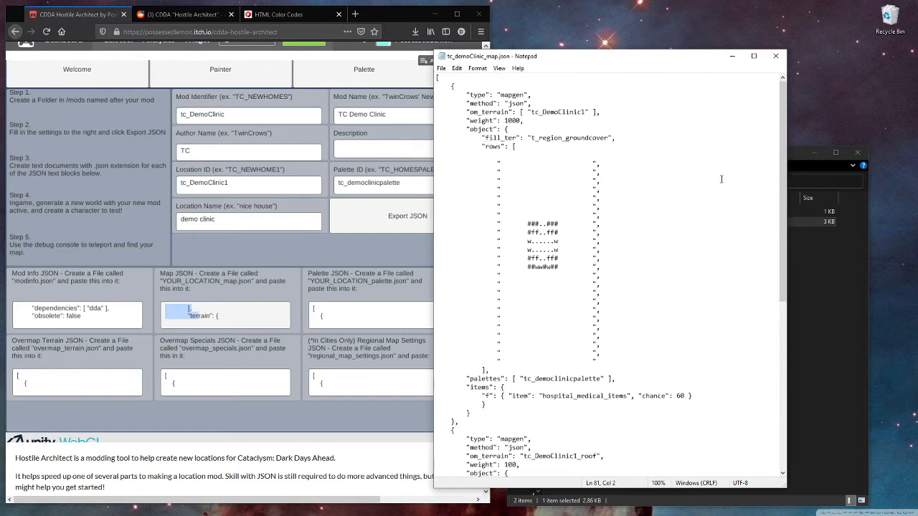
{"action": "left_click_drag", "start_coordinate": [782, 119], "coordinate": [802, 285]}
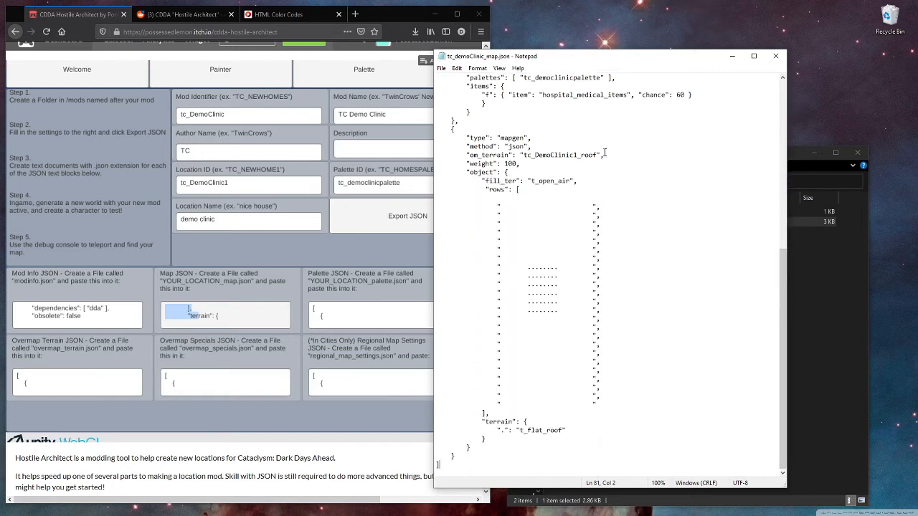
{"action": "left_click_drag", "start_coordinate": [781, 257], "coordinate": [780, 86]}
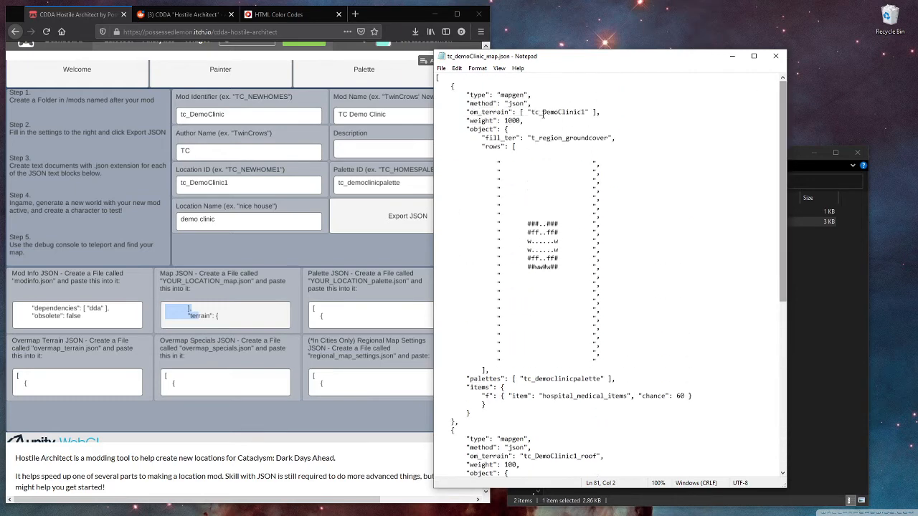
{"action": "left_click_drag", "start_coordinate": [527, 113], "coordinate": [590, 113]}
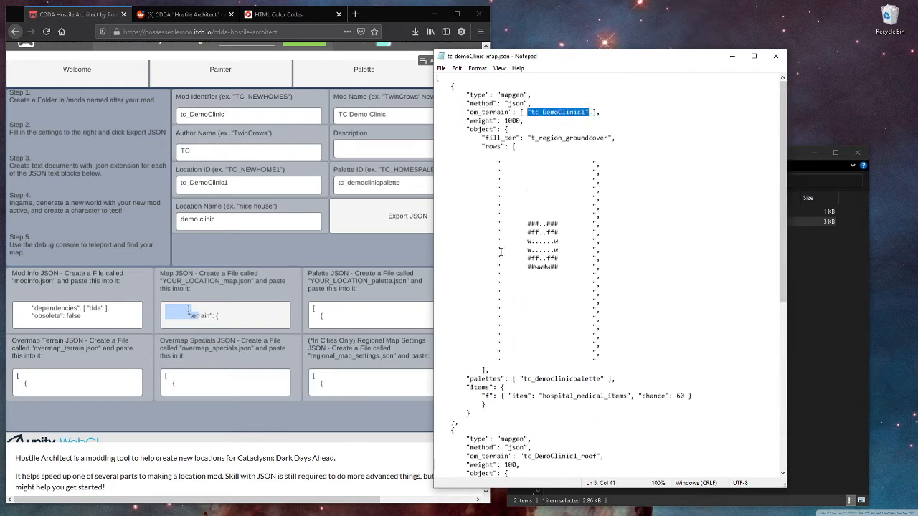
{"action": "left_click_drag", "start_coordinate": [783, 135], "coordinate": [782, 312]}
{"action": "left_click_drag", "start_coordinate": [597, 155], "coordinate": [577, 155]}
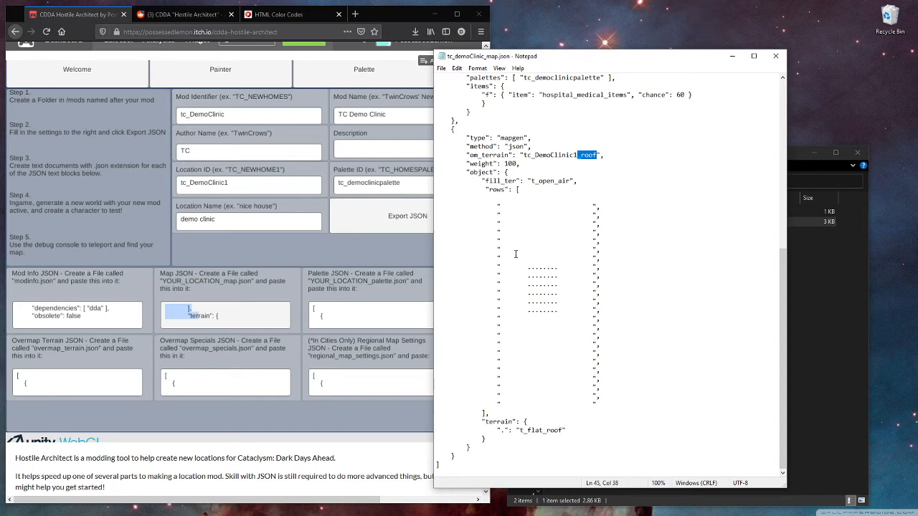
Step: Duplicate the whole roof mapgen entry, including its leading comma, directly after the existing one in the map file
{"action": "left_click_drag", "start_coordinate": [456, 123], "coordinate": [471, 452]}
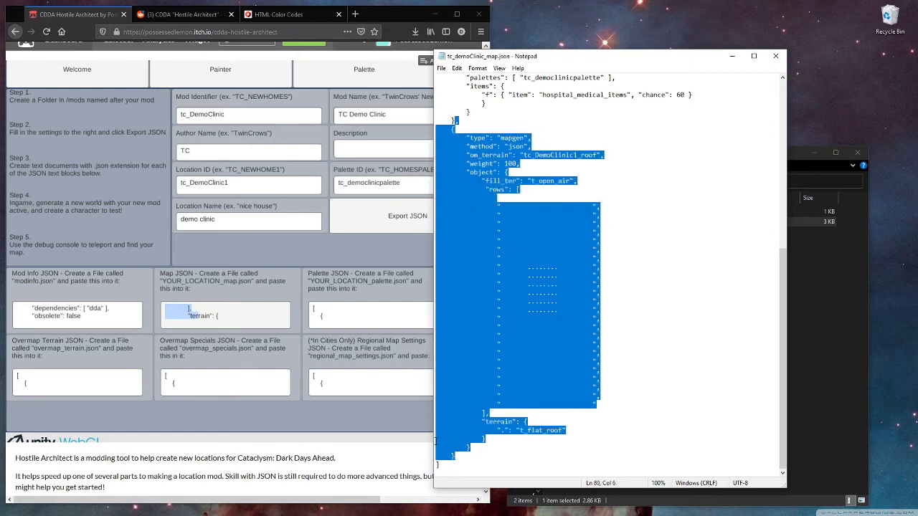
{"action": "key", "text": "ctrl+c"}
{"action": "key", "text": "Right"}
{"action": "key", "text": "ctrl+v"}
Step: Change the om_terrain of the first of the two roof mapgen entries to tc_DemoClinic1_2ndfloor
{"action": "scroll", "coordinate": [618, 364], "scroll_direction": "up", "scroll_amount": 9}
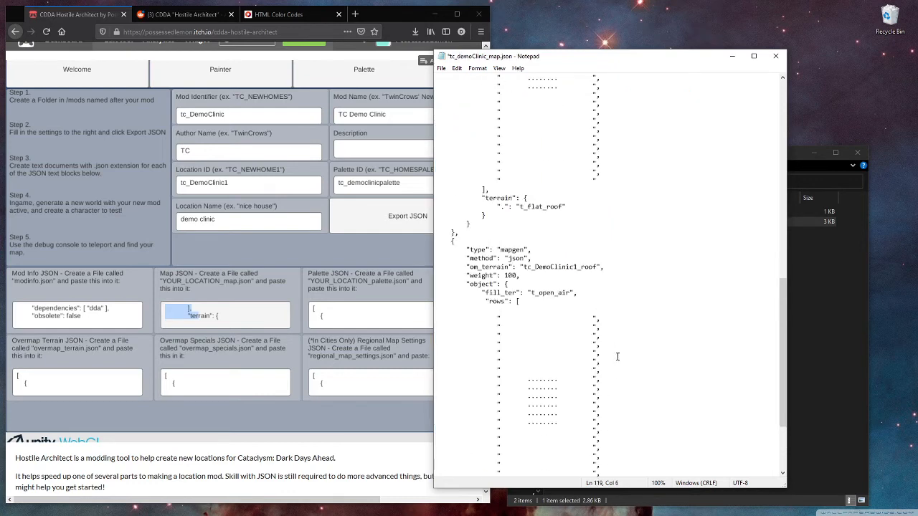
{"action": "scroll", "coordinate": [618, 364], "scroll_direction": "up", "scroll_amount": 5}
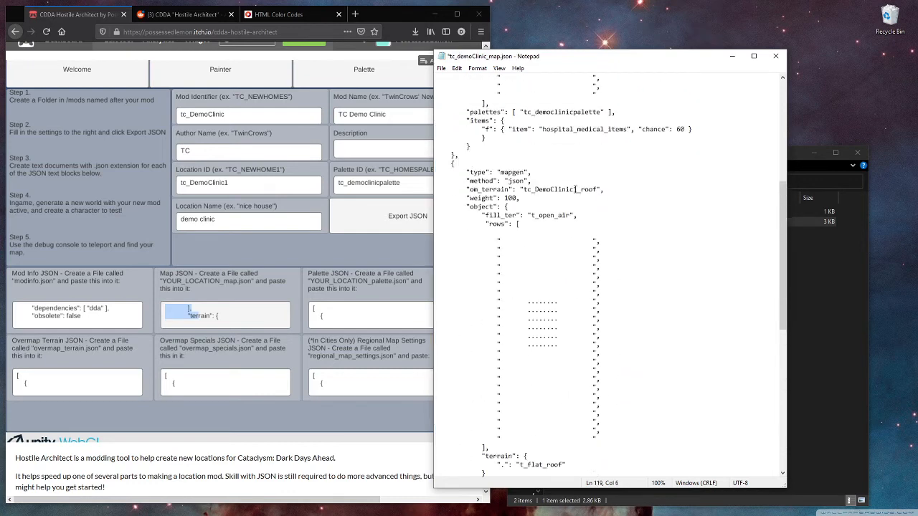
{"action": "mouse_move", "coordinate": [581, 188]}
{"action": "left_mouse_down"}
{"action": "mouse_move", "coordinate": [459, 190]}
{"action": "mouse_move", "coordinate": [598, 187]}
{"action": "left_mouse_up"}
{"action": "type", "text": "2ndfloor"}
{"action": "left_click", "coordinate": [617, 337]}
{"action": "scroll", "coordinate": [617, 337], "scroll_direction": "up", "scroll_amount": 6}
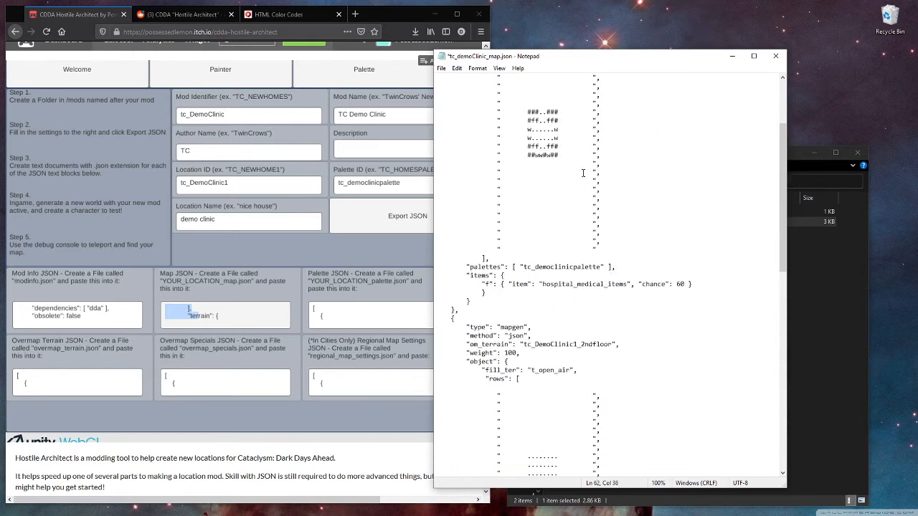
Step: Replace the six dotted layout rows of the tc_DemoClinic1_2ndfloor entry with the six building rows of the ground-floor entry
{"action": "left_click_drag", "start_coordinate": [612, 155], "coordinate": [388, 115]}
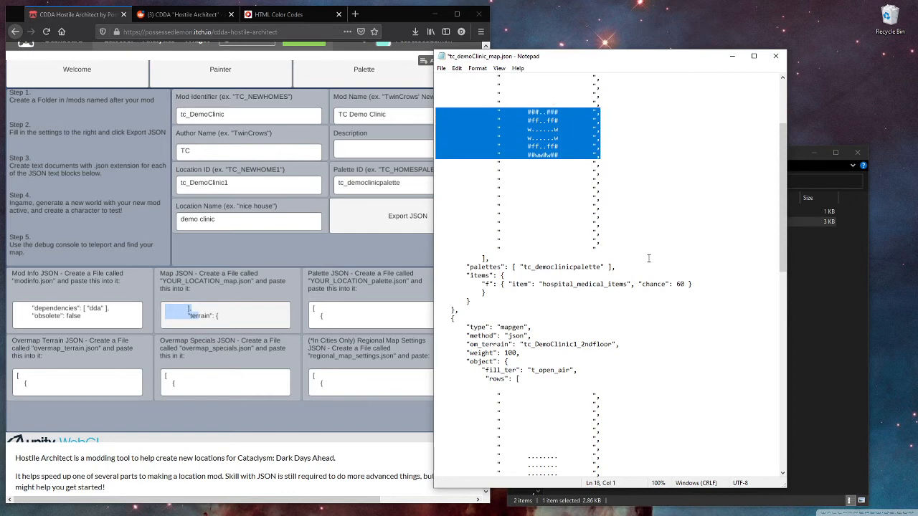
{"action": "scroll", "coordinate": [644, 261], "scroll_direction": "down", "scroll_amount": 8}
{"action": "left_click_drag", "start_coordinate": [609, 291], "coordinate": [416, 251]}
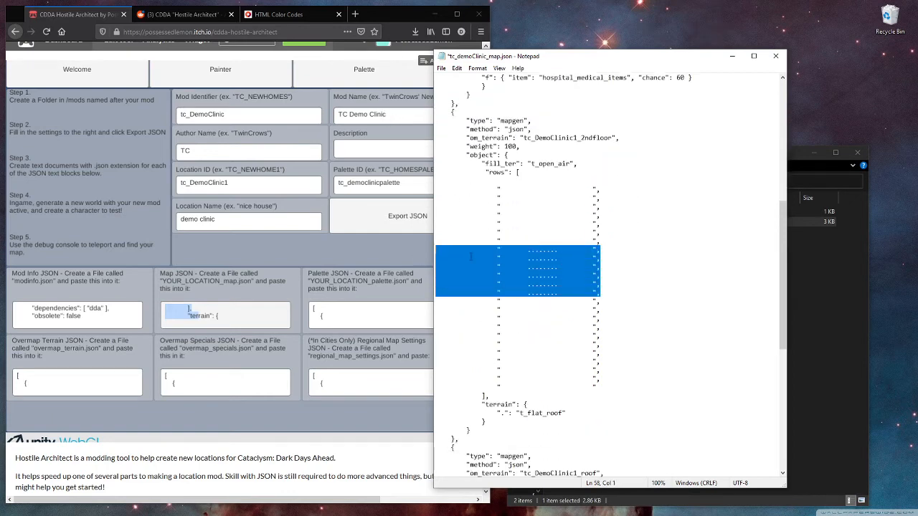
{"action": "key", "text": "ctrl+v"}
Step: Examine the ground-floor, second-floor and roof mapgen entries in the map file and compare their row layouts
{"action": "scroll", "coordinate": [572, 232], "scroll_direction": "down", "scroll_amount": 5, "text": "ctrl"}
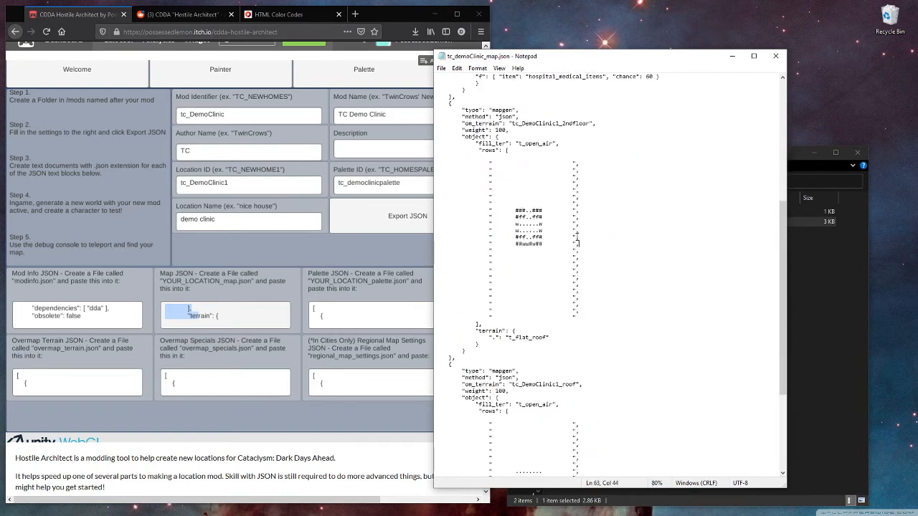
{"action": "scroll", "coordinate": [514, 282], "scroll_direction": "up", "scroll_amount": 5}
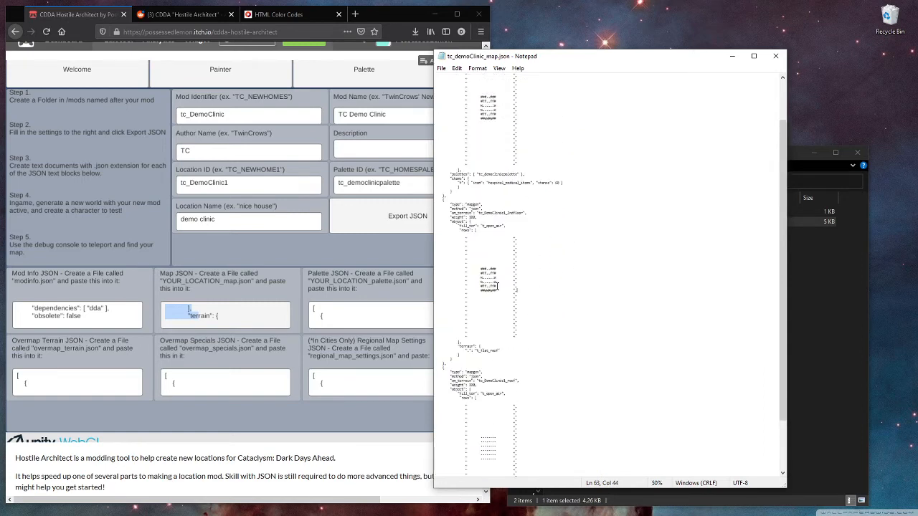
{"action": "scroll", "coordinate": [531, 258], "scroll_direction": "down", "scroll_amount": 5}
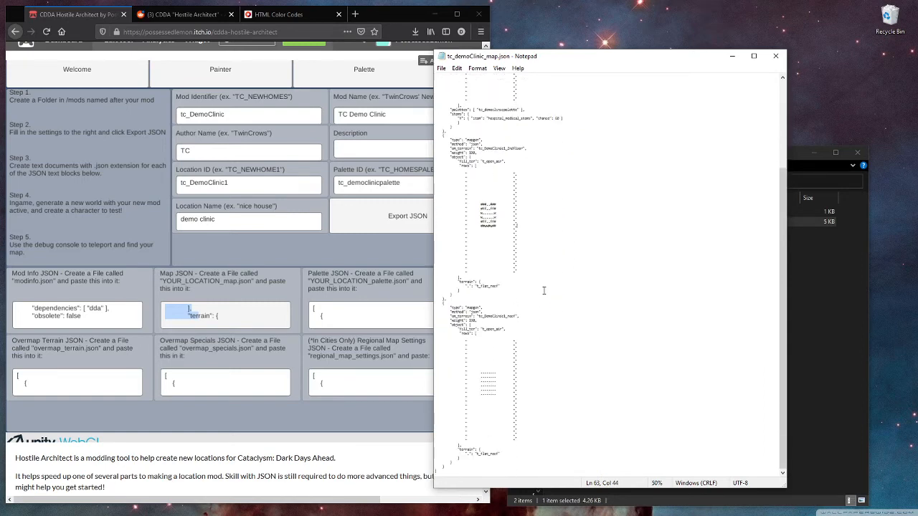
{"action": "scroll", "coordinate": [510, 352], "scroll_direction": "up", "scroll_amount": 5}
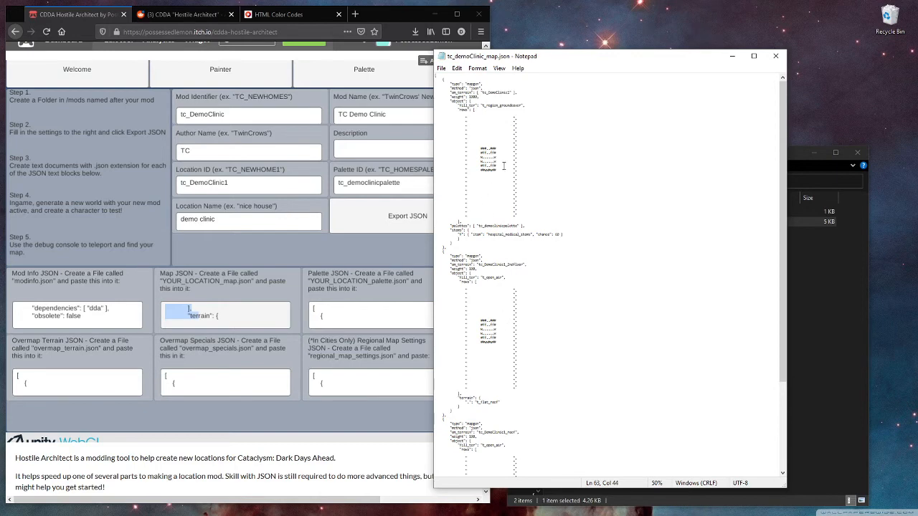
{"action": "scroll", "coordinate": [497, 196], "scroll_direction": "up", "scroll_amount": 4, "text": "ctrl"}
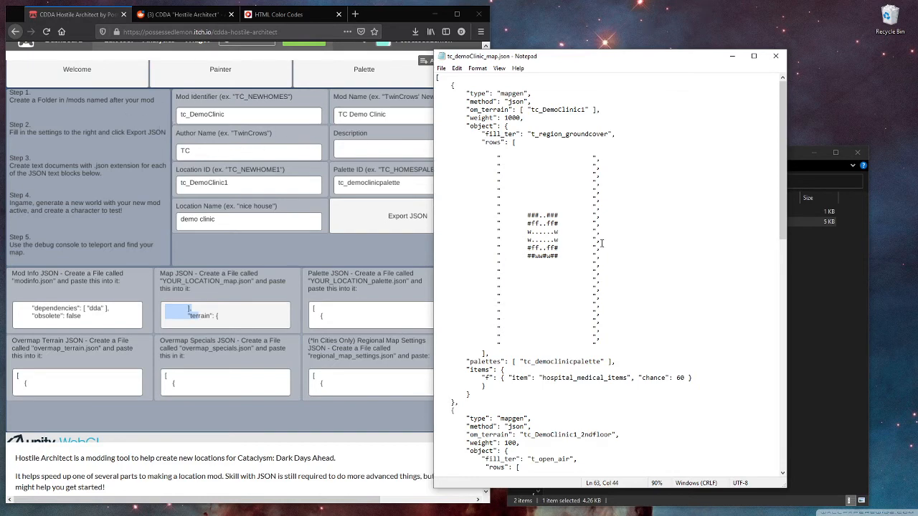
{"action": "scroll", "coordinate": [522, 237], "scroll_direction": "down", "scroll_amount": 20}
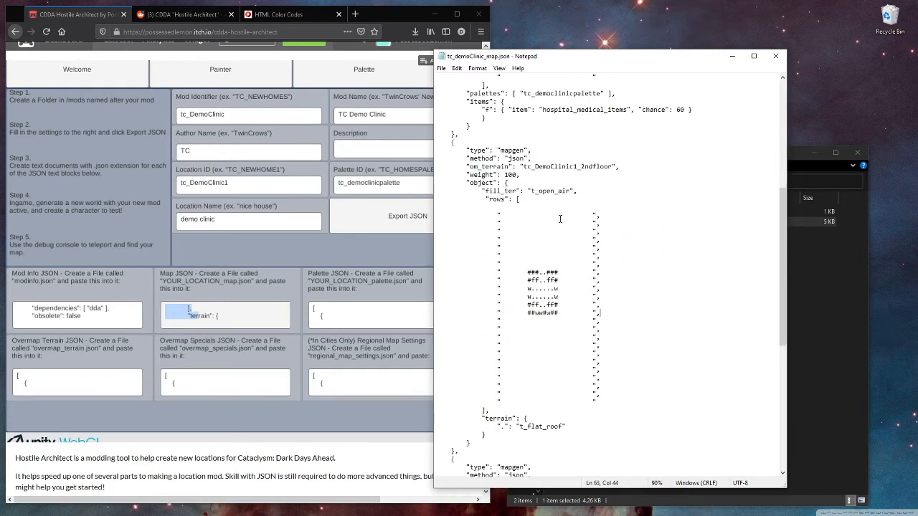
{"action": "scroll", "coordinate": [548, 312], "scroll_direction": "up", "scroll_amount": 19}
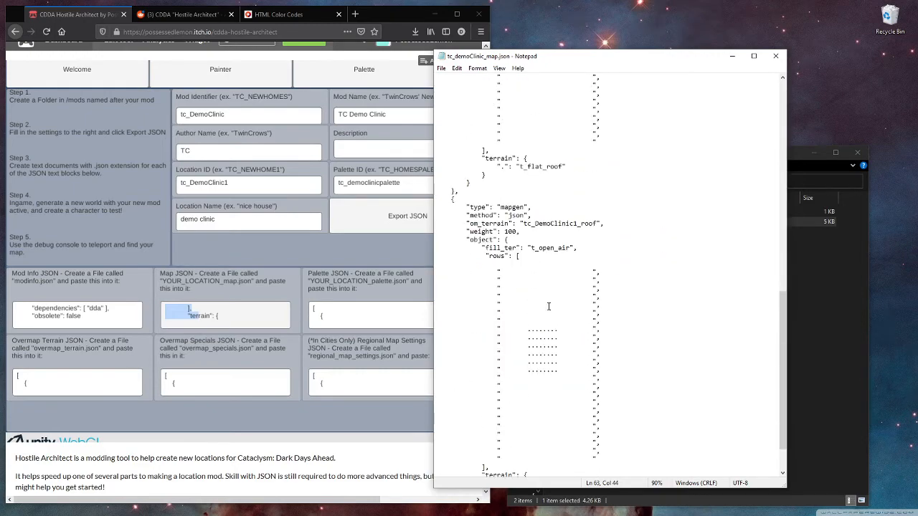
Step: Delete the entire tc_DemoClinic1_2ndfloor mapgen entry from the map file, save it and close the file
{"action": "scroll", "coordinate": [441, 200], "scroll_direction": "down", "scroll_amount": 7}
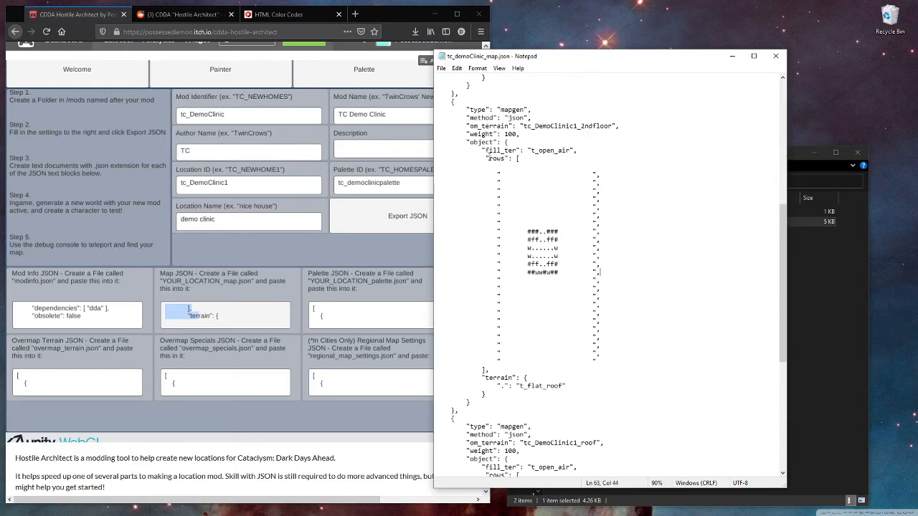
{"action": "left_click_drag", "start_coordinate": [456, 94], "coordinate": [455, 410]}
{"action": "key", "text": "Delete"}
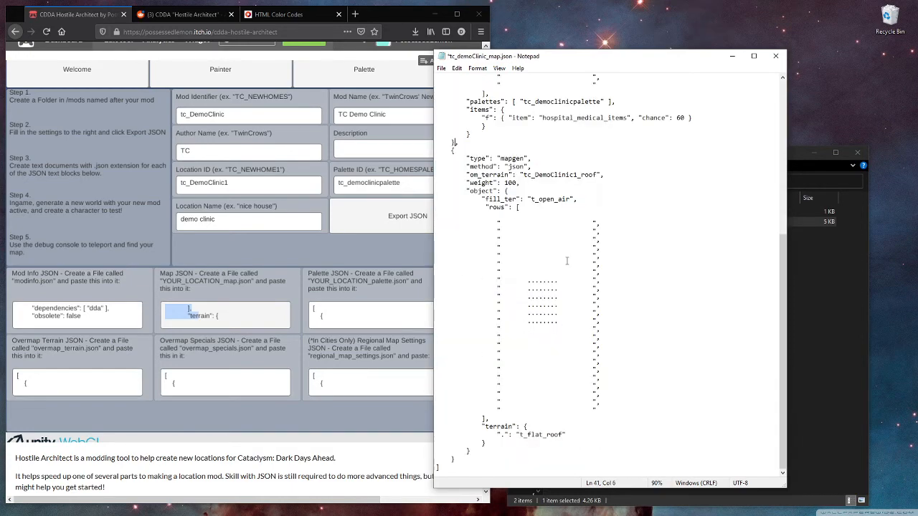
{"action": "scroll", "coordinate": [515, 183], "scroll_direction": "up", "scroll_amount": 10}
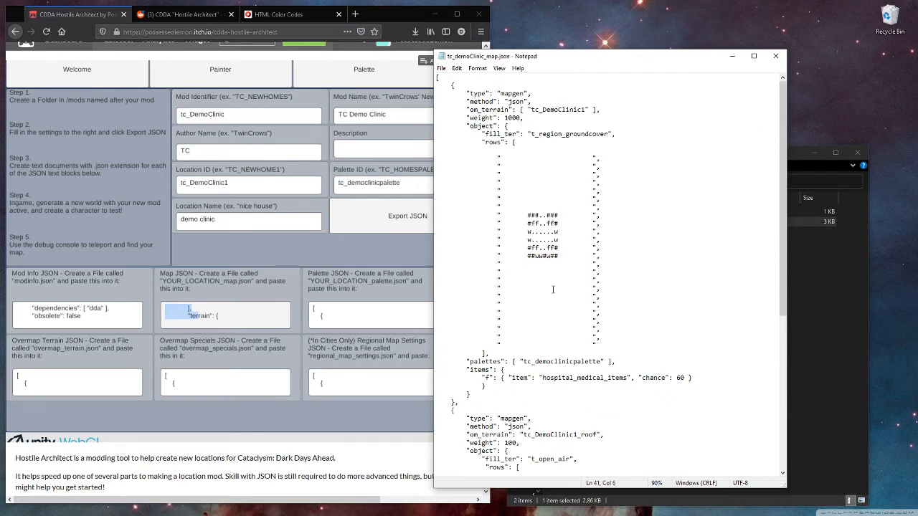
{"action": "scroll", "coordinate": [562, 274], "scroll_direction": "down", "scroll_amount": 10}
{"action": "left_click", "coordinate": [643, 285]}
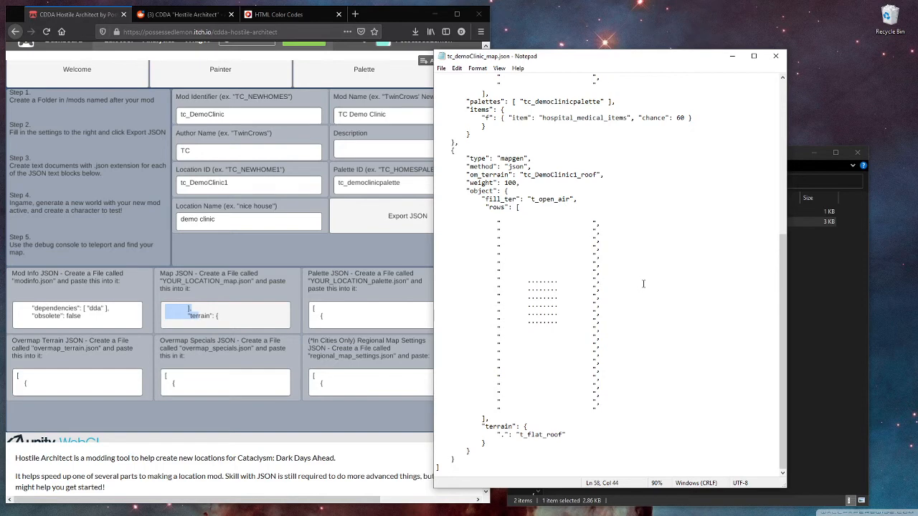
{"action": "scroll", "coordinate": [641, 285], "scroll_direction": "up", "scroll_amount": 10}
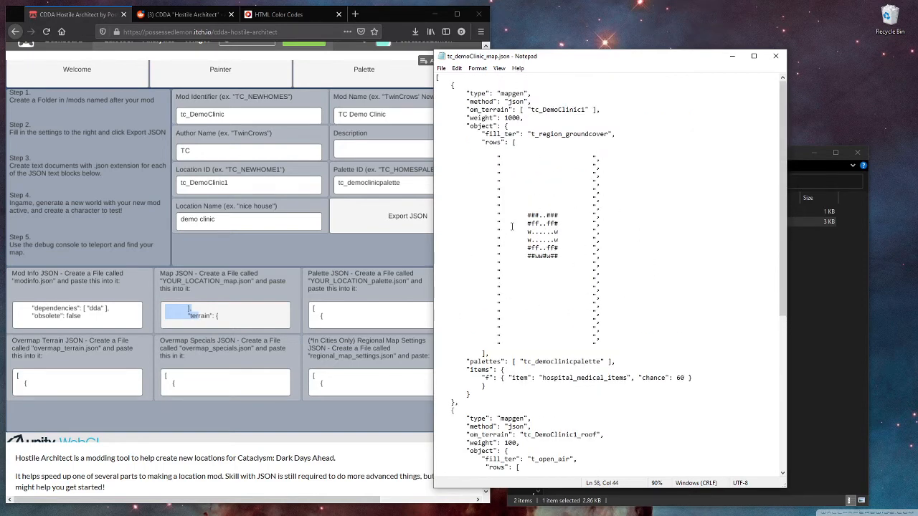
{"action": "scroll", "coordinate": [563, 259], "scroll_direction": "down", "scroll_amount": 10}
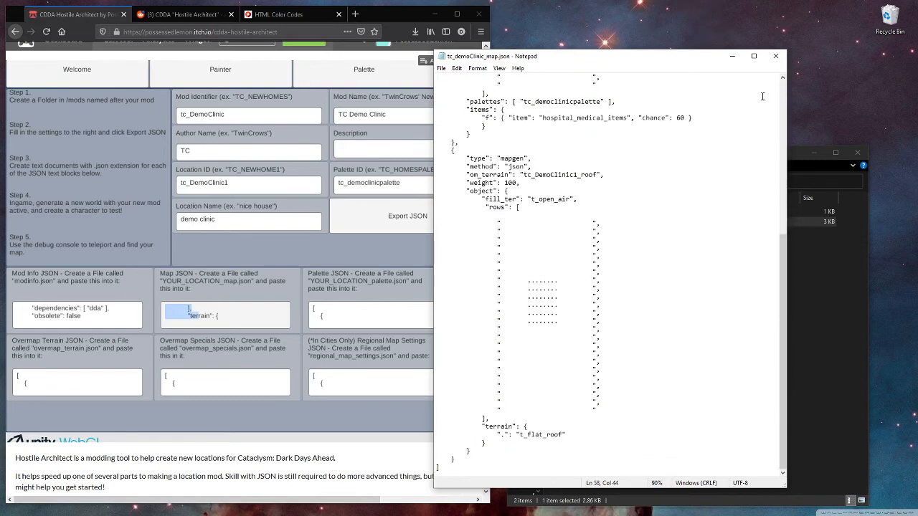
{"action": "left_click", "coordinate": [775, 56]}
Step: Create a text document in the demoClinic folder and rename it tc_demoClinic_palette.json, accepting the extension change
{"action": "right_click", "coordinate": [608, 240]}
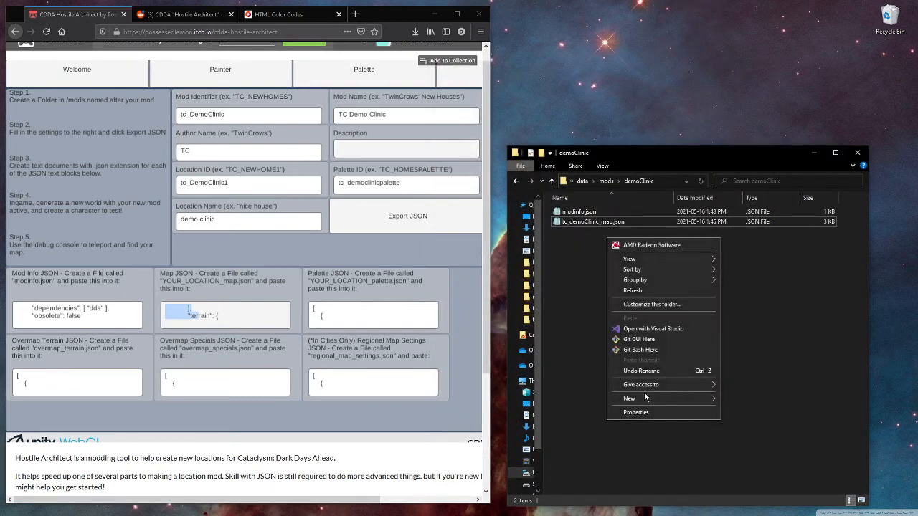
{"action": "mouse_move", "coordinate": [645, 398]}
{"action": "left_click", "coordinate": [776, 491]}
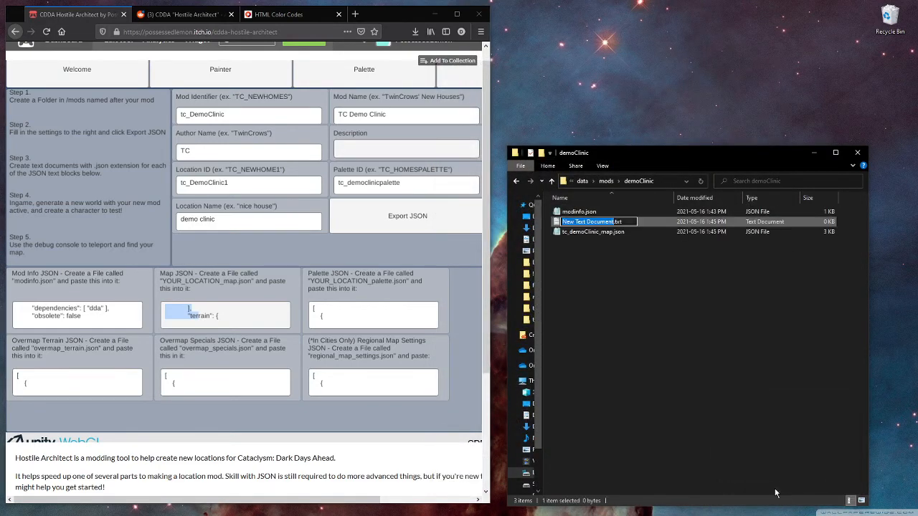
{"action": "type", "text": "tc_demoC"}
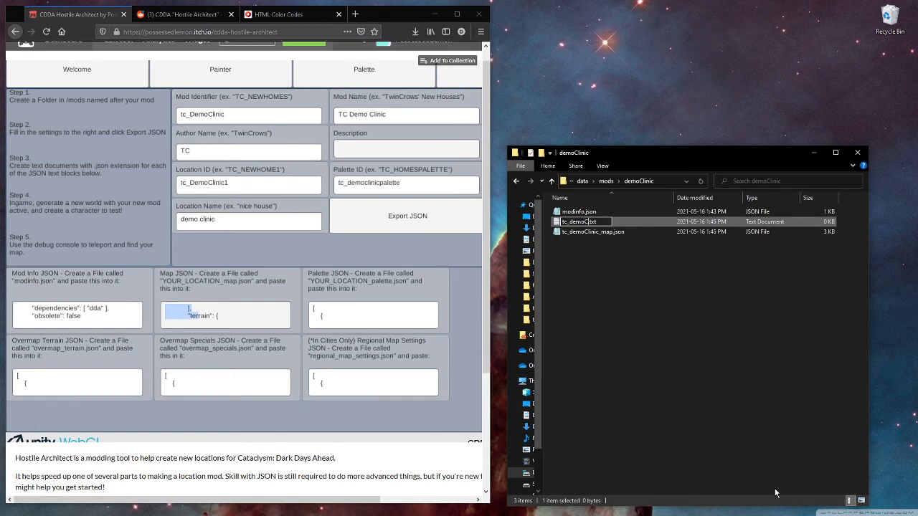
{"action": "type", "text": "linic_palette"}
{"action": "key", "text": "Return"}
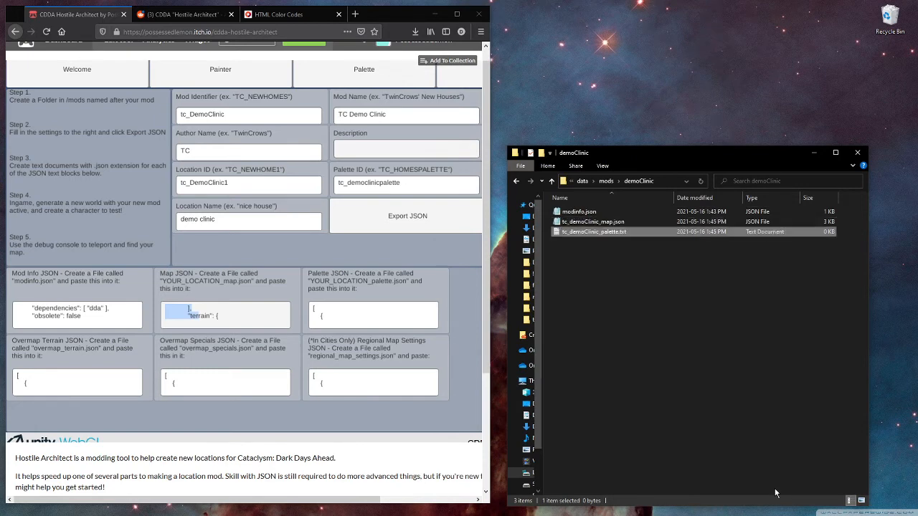
{"action": "left_click", "coordinate": [622, 234]}
{"action": "left_click_drag", "start_coordinate": [619, 232], "coordinate": [669, 239]}
{"action": "type", "text": "json"}
{"action": "key", "text": "Return"}
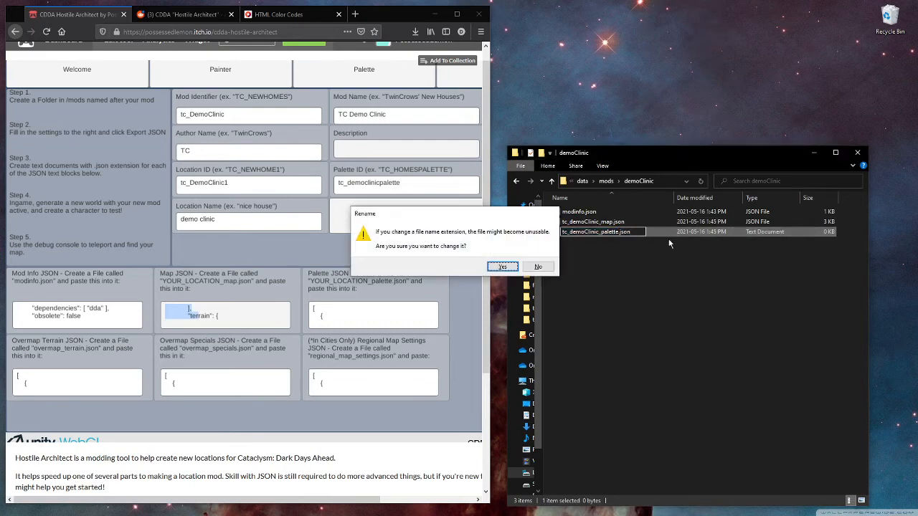
{"action": "key", "text": "Return"}
Step: Copy the exported Palette JSON from Hostile Architect into tc_demoClinic_palette.json in Notepad, save and close the file
{"action": "double_click", "coordinate": [610, 232]}
{"action": "left_click", "coordinate": [406, 313]}
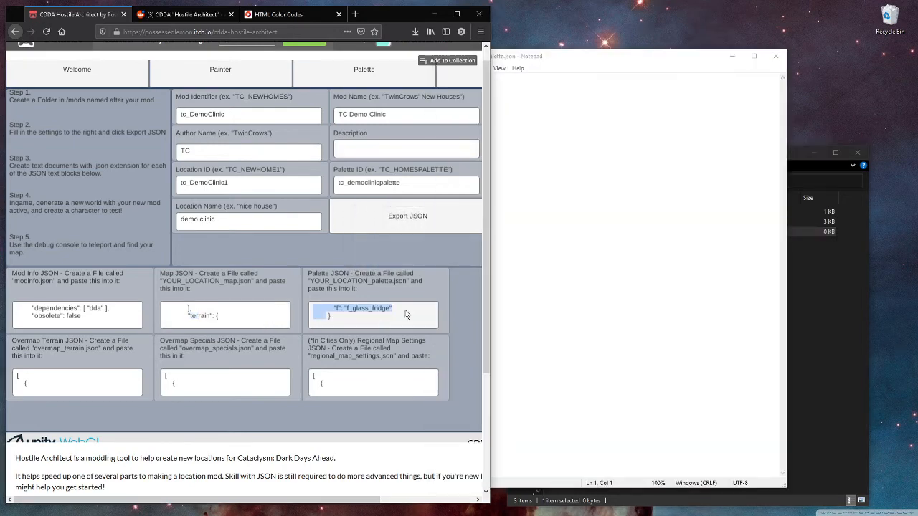
{"action": "key", "text": "ctrl+c"}
{"action": "left_click", "coordinate": [667, 248]}
{"action": "key", "text": "ctrl+v"}
{"action": "key", "text": "ctrl+s"}
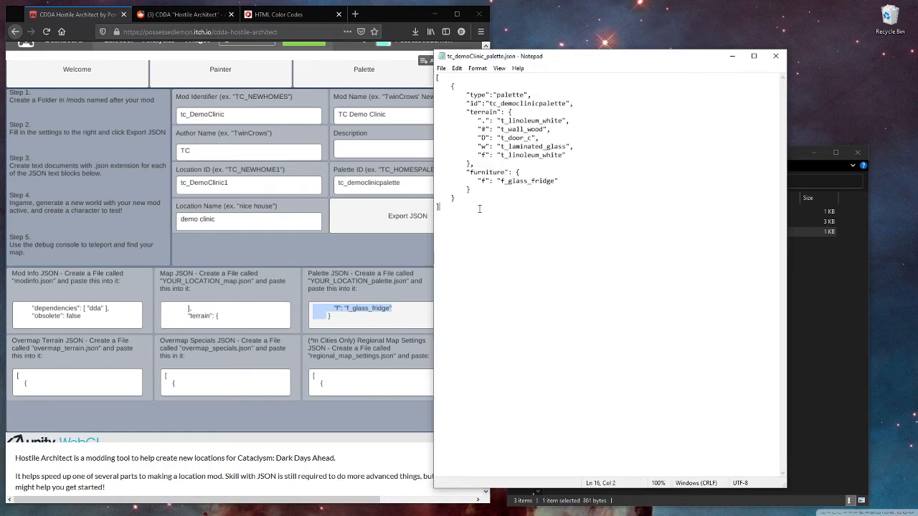
{"action": "left_click", "coordinate": [776, 56]}
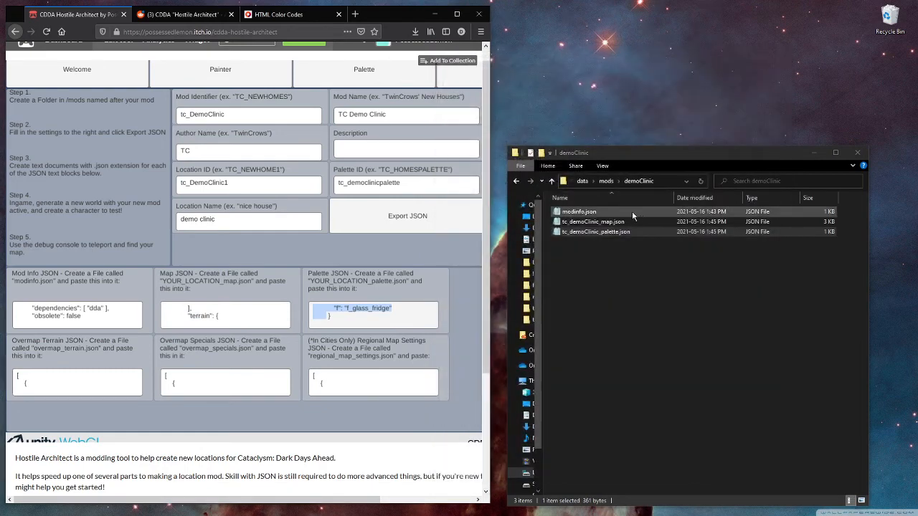
Step: Open tc_demoClinic_map.json and examine the palettes line of the ground-floor mapgen entry
{"action": "left_click", "coordinate": [604, 224]}
{"action": "double_click", "coordinate": [604, 225]}
{"action": "scroll", "coordinate": [582, 206], "scroll_direction": "down", "scroll_amount": 10}
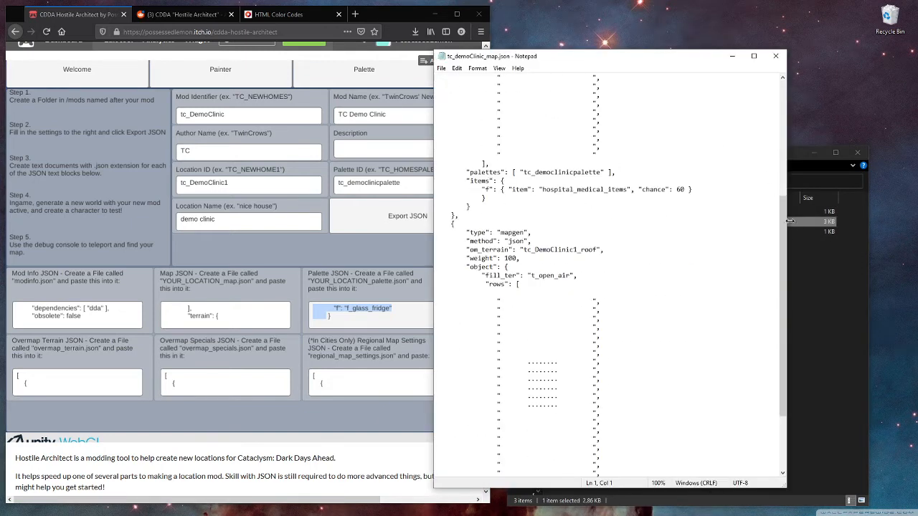
{"action": "left_click_drag", "start_coordinate": [783, 222], "coordinate": [782, 105]}
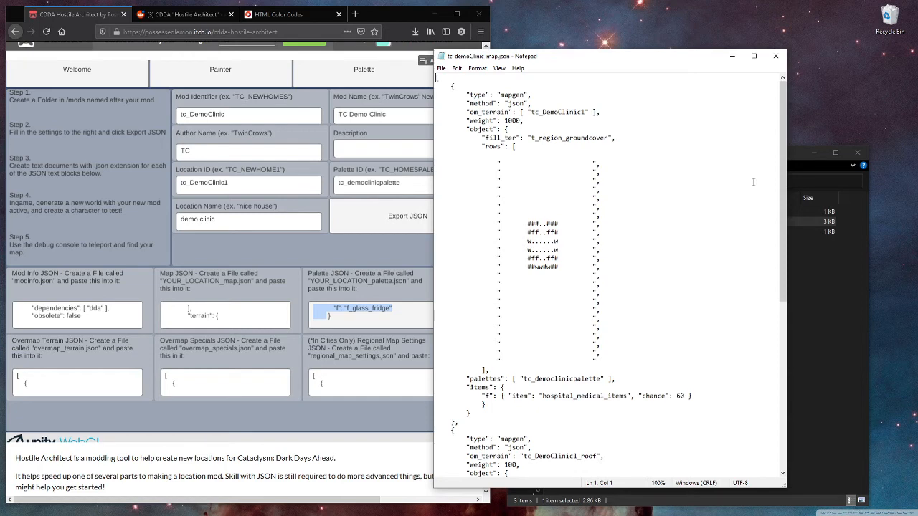
{"action": "left_click_drag", "start_coordinate": [466, 379], "coordinate": [615, 378]}
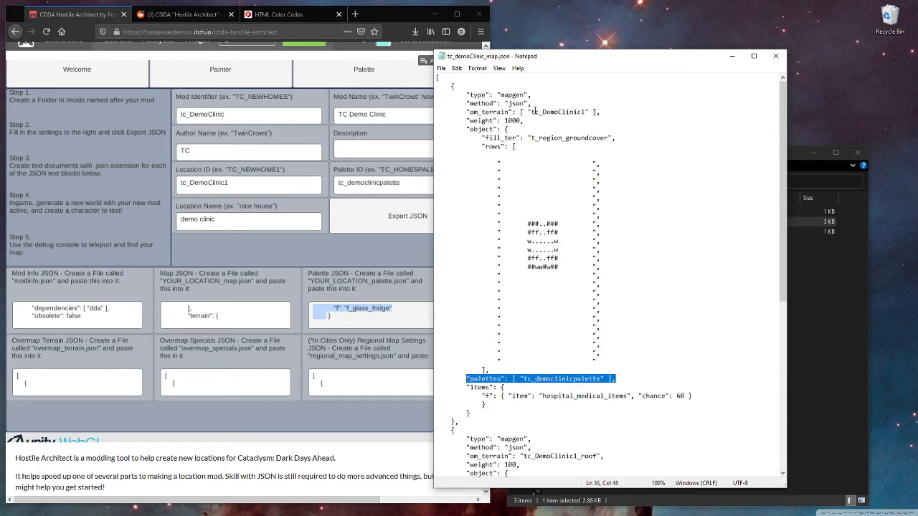
Step: Examine the terrain block of the roof mapgen entry and the "." symbols in its rows that it defines
{"action": "scroll", "coordinate": [544, 280], "scroll_direction": "down", "scroll_amount": 5}
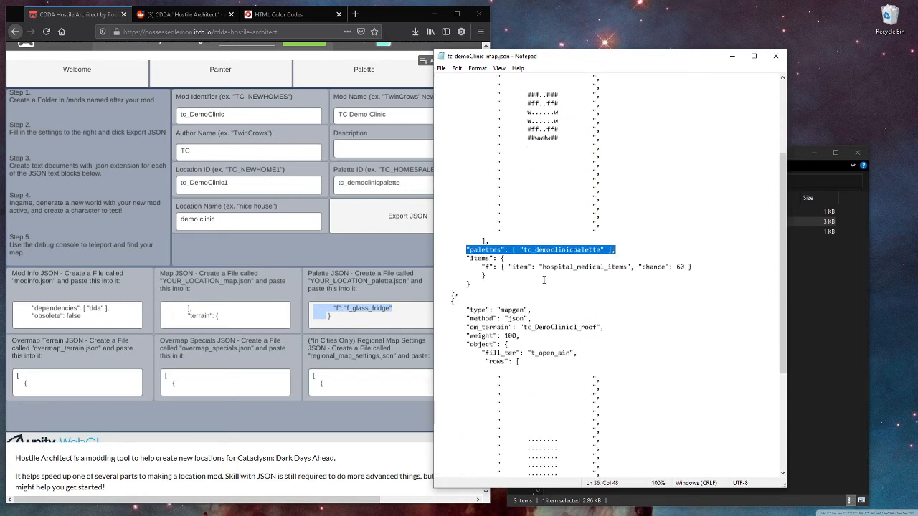
{"action": "scroll", "coordinate": [631, 271], "scroll_direction": "down", "scroll_amount": 7}
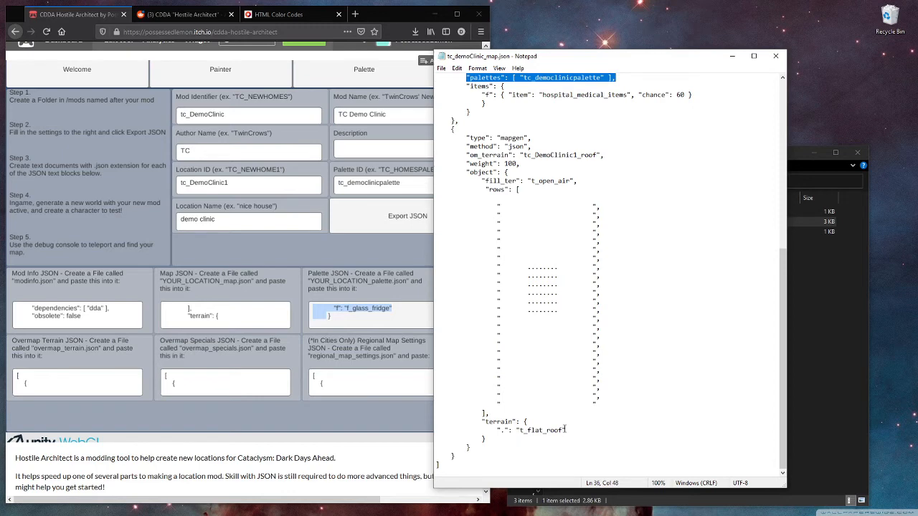
{"action": "left_click_drag", "start_coordinate": [487, 439], "coordinate": [481, 422]}
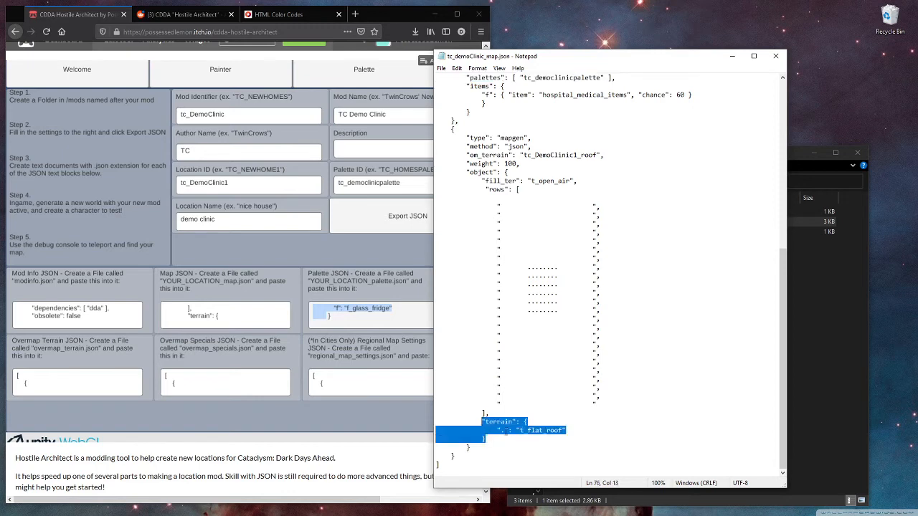
{"action": "left_click_drag", "start_coordinate": [528, 276], "coordinate": [543, 276]}
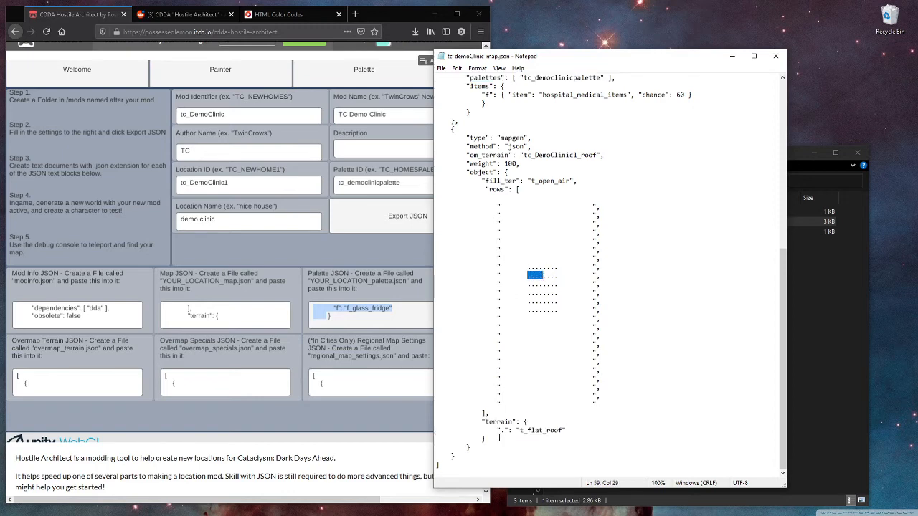
{"action": "left_click_drag", "start_coordinate": [498, 431], "coordinate": [567, 432]}
{"action": "left_click", "coordinate": [568, 431]}
{"action": "left_click", "coordinate": [539, 292]}
Step: Compare the "." symbols in the ground-floor rows with those in the roof rows and close the map file
{"action": "scroll", "coordinate": [555, 301], "scroll_direction": "up", "scroll_amount": 11}
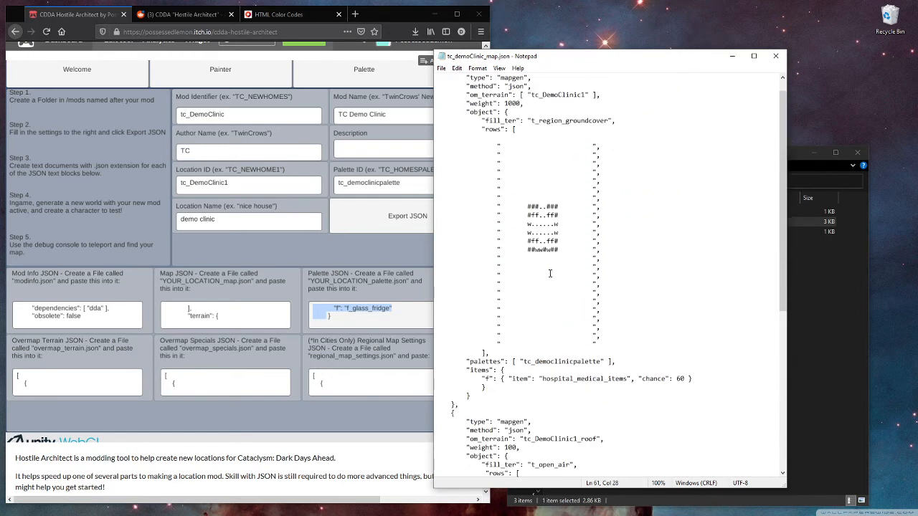
{"action": "left_click_drag", "start_coordinate": [536, 225], "coordinate": [547, 224]}
{"action": "scroll", "coordinate": [560, 334], "scroll_direction": "down", "scroll_amount": 11}
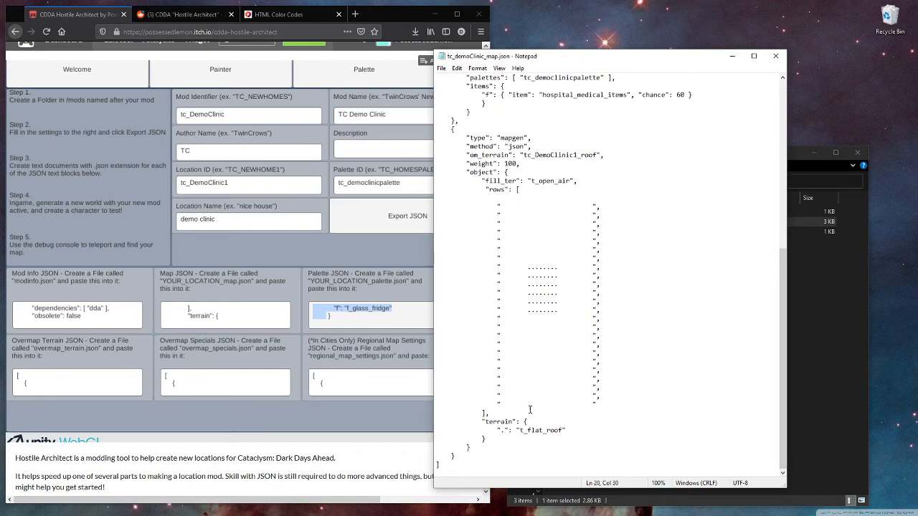
{"action": "left_click", "coordinate": [543, 276]}
{"action": "left_click", "coordinate": [776, 56]}
Step: Check the "." terrain definition in tc_demoClinic_palette.json and close the file
{"action": "left_click", "coordinate": [633, 271]}
{"action": "double_click", "coordinate": [616, 233]}
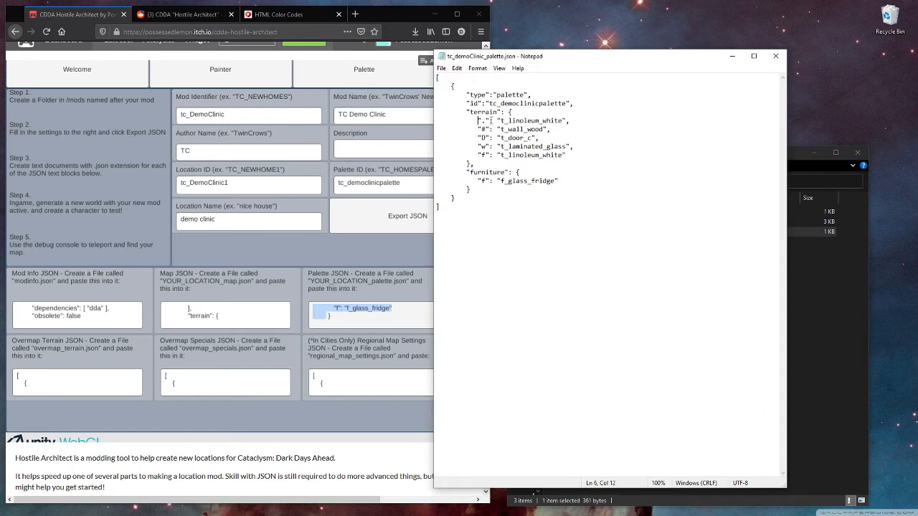
{"action": "left_click_drag", "start_coordinate": [479, 120], "coordinate": [571, 121]}
{"action": "left_click", "coordinate": [775, 56]}
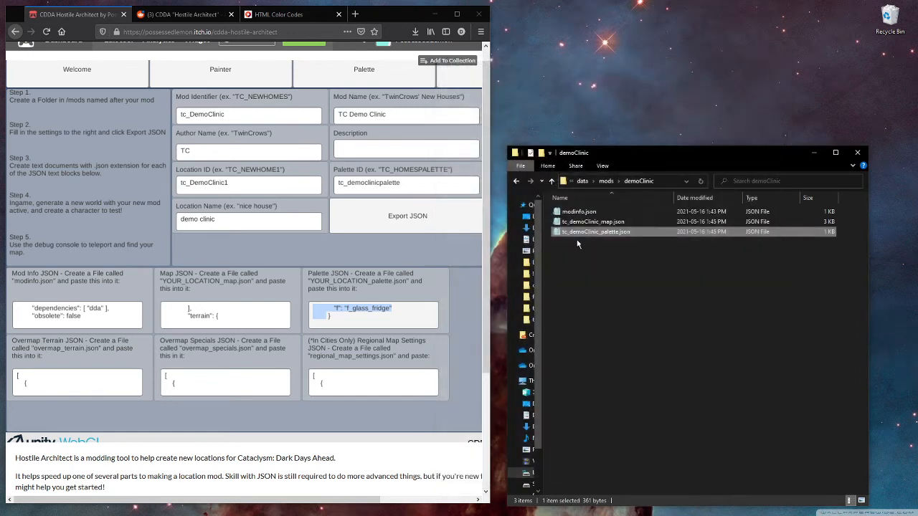
{"action": "left_click", "coordinate": [597, 274]}
Step: Copy the exported Overmap Terrain JSON and create a text document named overmap_terrain.json in the demoClinic folder
{"action": "left_click", "coordinate": [79, 391]}
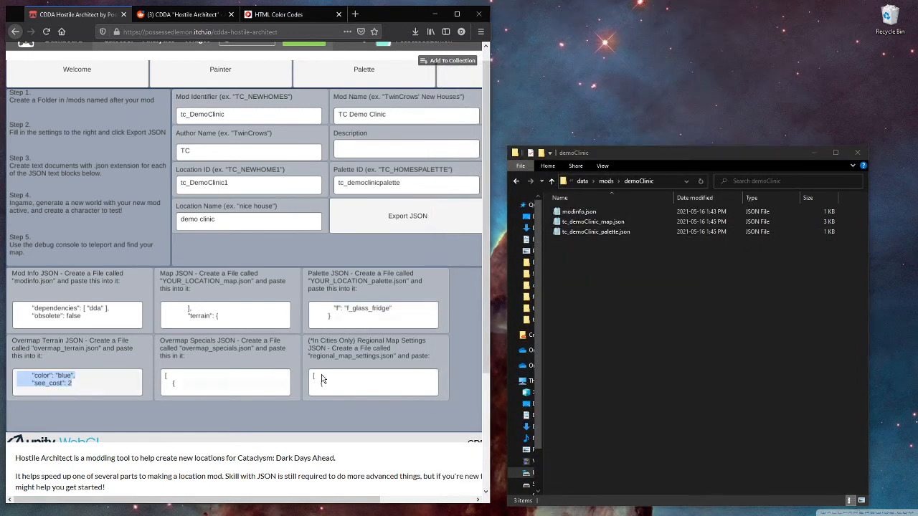
{"action": "right_click", "coordinate": [609, 279]}
{"action": "mouse_move", "coordinate": [643, 439]}
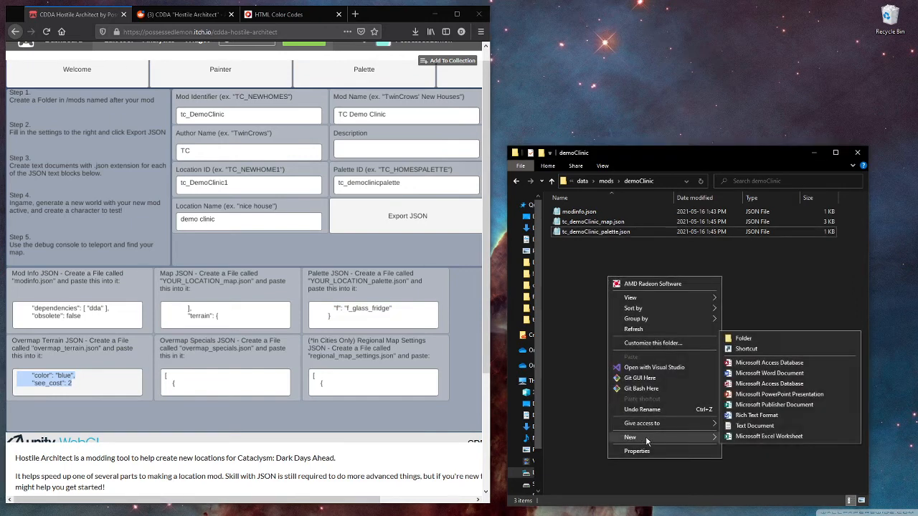
{"action": "left_click", "coordinate": [760, 426]}
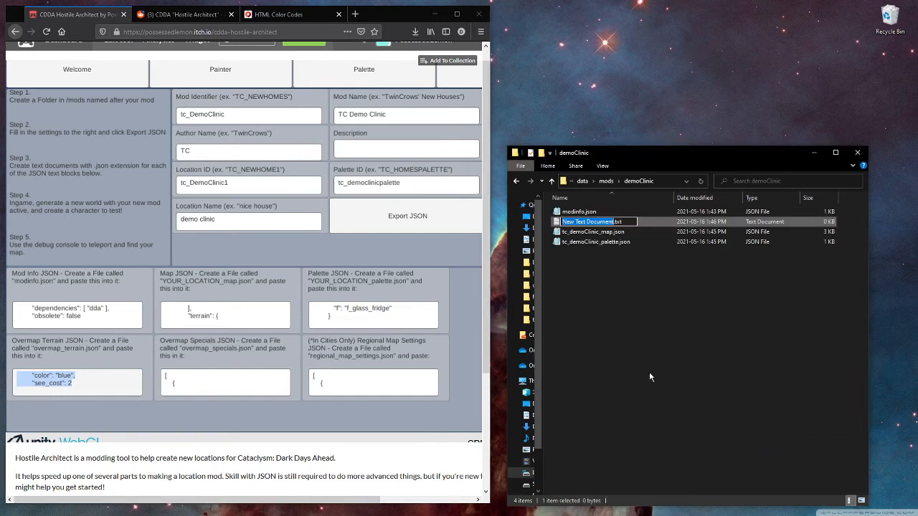
{"action": "type", "text": "overmap_"}
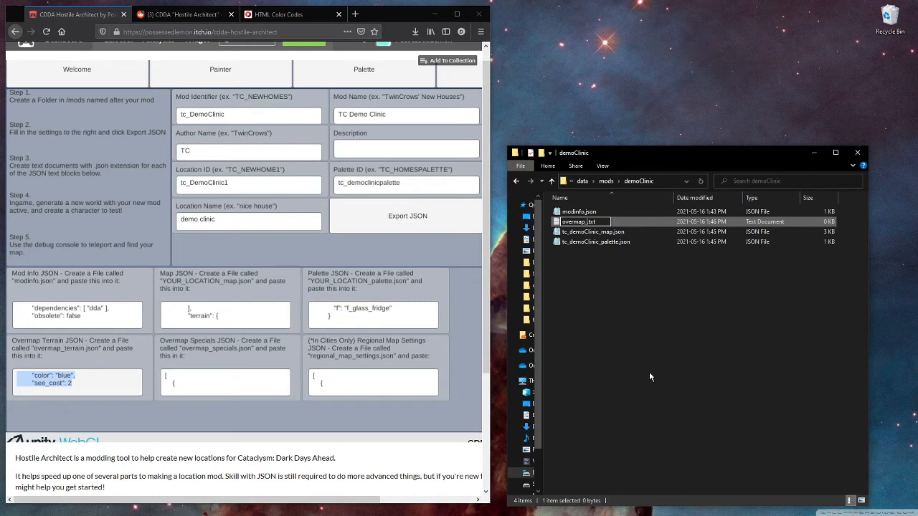
{"action": "type", "text": "terrain.json"}
{"action": "key", "text": "Return"}
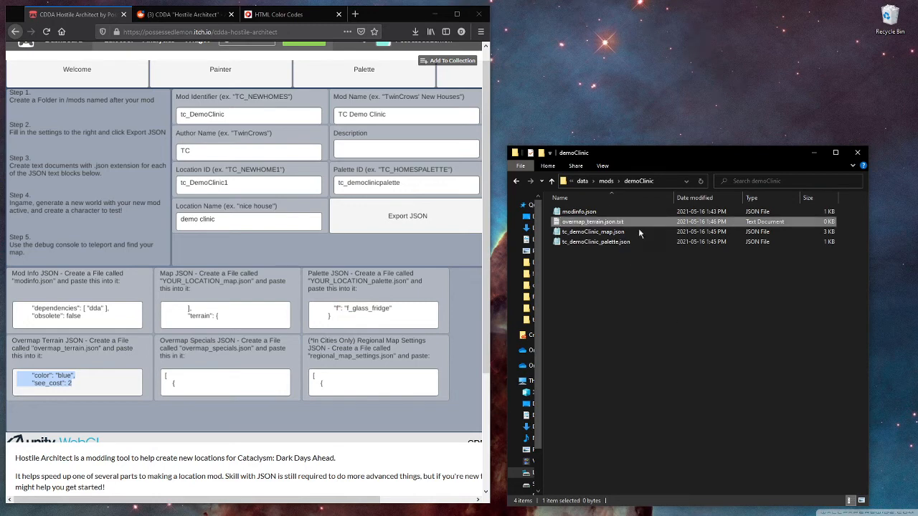
Step: Remove the trailing .txt extension from the overmap_terrain file's name and accept the extension change
{"action": "left_click", "coordinate": [627, 227]}
{"action": "key", "text": "End"}
{"action": "key", "text": "BackSpace"}
{"action": "key", "text": "BackSpace"}
{"action": "key", "text": "BackSpace"}
{"action": "key", "text": "BackSpace"}
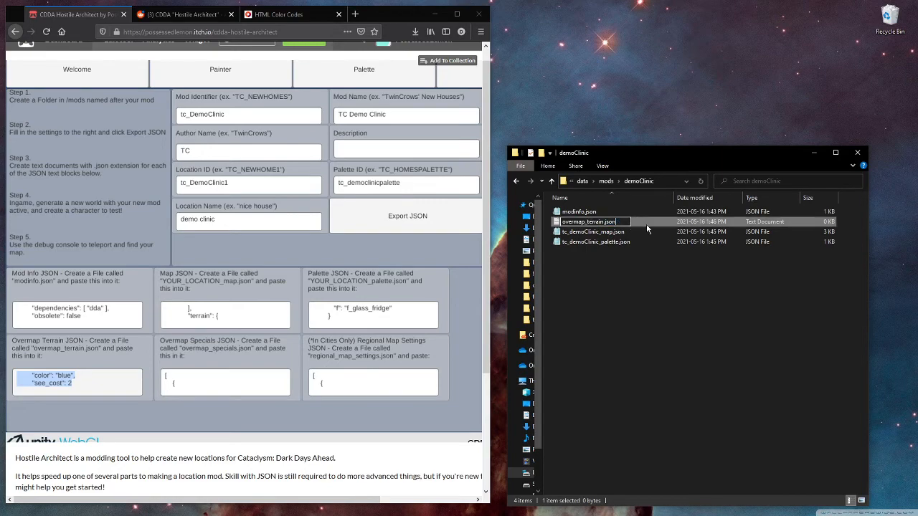
{"action": "key", "text": "Return"}
{"action": "key", "text": "Return"}
Step: Open overmap_terrain.json, paste the copied overmap terrain JSON into it and save the file
{"action": "key", "text": "Return"}
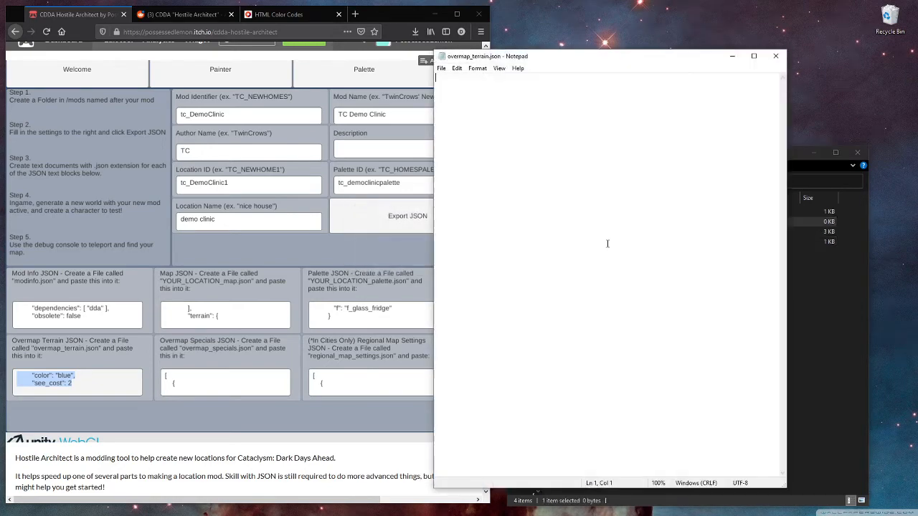
{"action": "type", "text": "[     {         \"id\": \"tc_DemoClinic1\",         \"type\": \"overmap_terrain\",         \"name\": \"demo clinic\",         \"sym\": \"^\",         \"color\": \"blue\",         \"see_cost\": 10,         \"mondensity\": 2,         \"flags\": [ \"SIDEWALK\" ]     },     {         \"id\": \"tc_DemoClinic1_roof\",         \"type\": \"overmap_terrain\",         \"name\": \"demo clinic roof\",         \"sym\": \"^\",         \"color\": \"blue\",         \"see_cost\": 2     }  ]"}
{"action": "key", "text": "ctrl+s"}
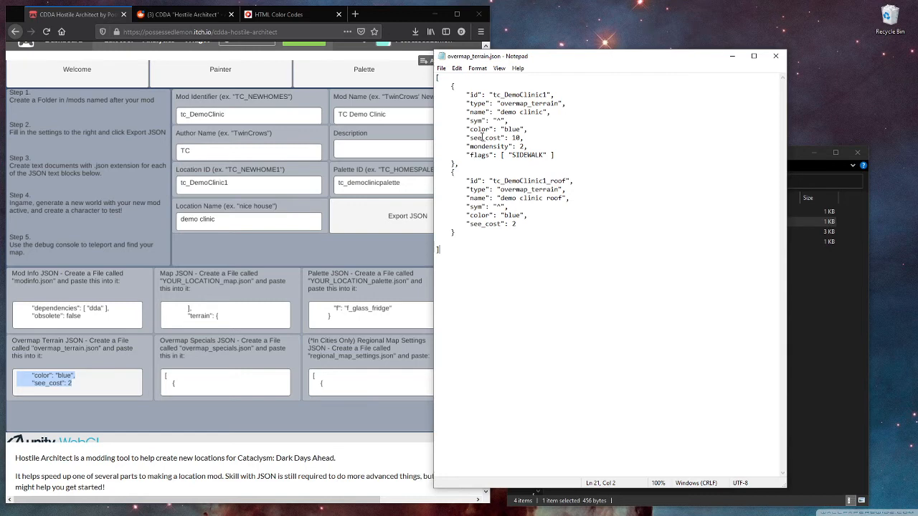
Step: Examine the see_cost and flags lines of the tc_DemoClinic1 terrain entry and close overmap_terrain.json
{"action": "left_click_drag", "start_coordinate": [467, 137], "coordinate": [525, 138]}
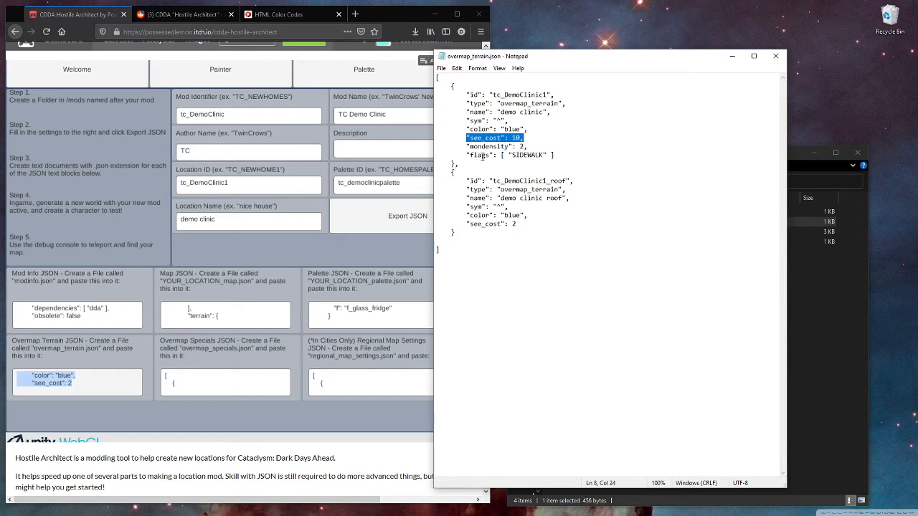
{"action": "left_click_drag", "start_coordinate": [527, 138], "coordinate": [466, 136]}
{"action": "left_click", "coordinate": [529, 214]}
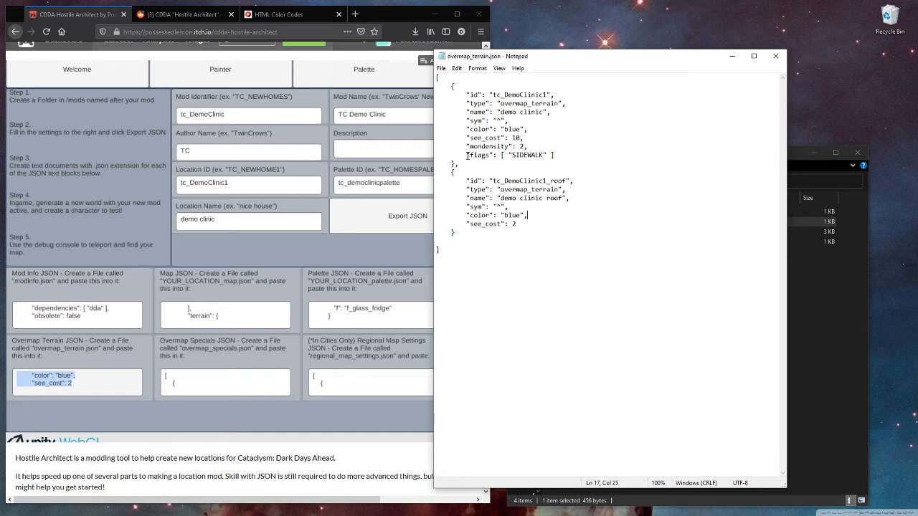
{"action": "left_click_drag", "start_coordinate": [571, 156], "coordinate": [468, 153]}
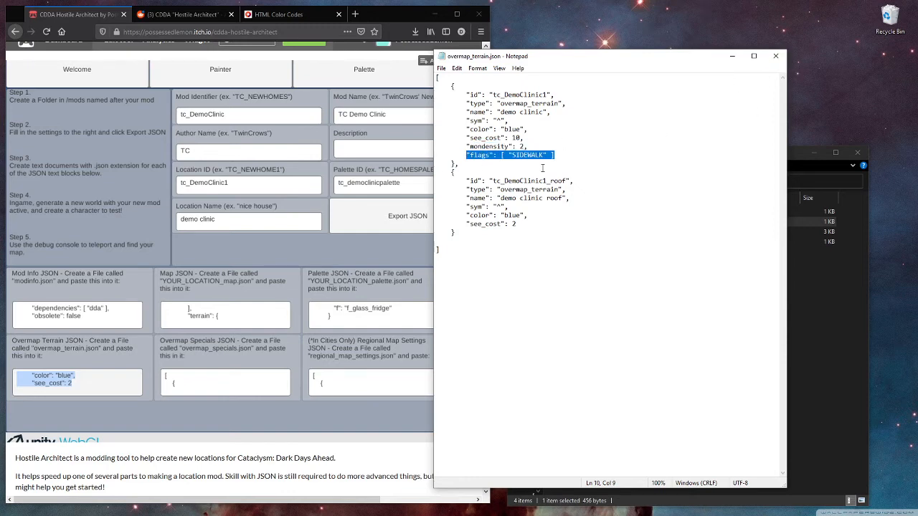
{"action": "left_click", "coordinate": [776, 56]}
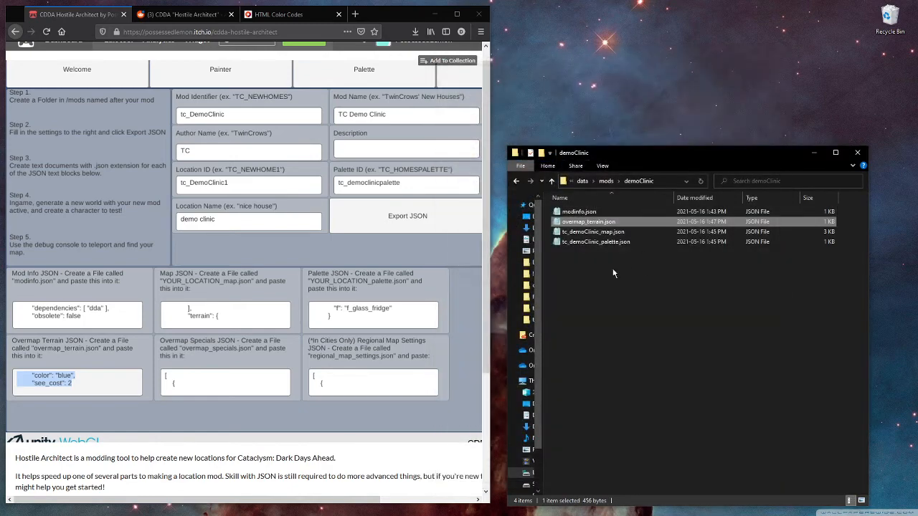
Step: Create a new text document in demoClinic named overmap_specials.json, dropping the .txt extension
{"action": "right_click", "coordinate": [614, 297]}
{"action": "mouse_move", "coordinate": [700, 460]}
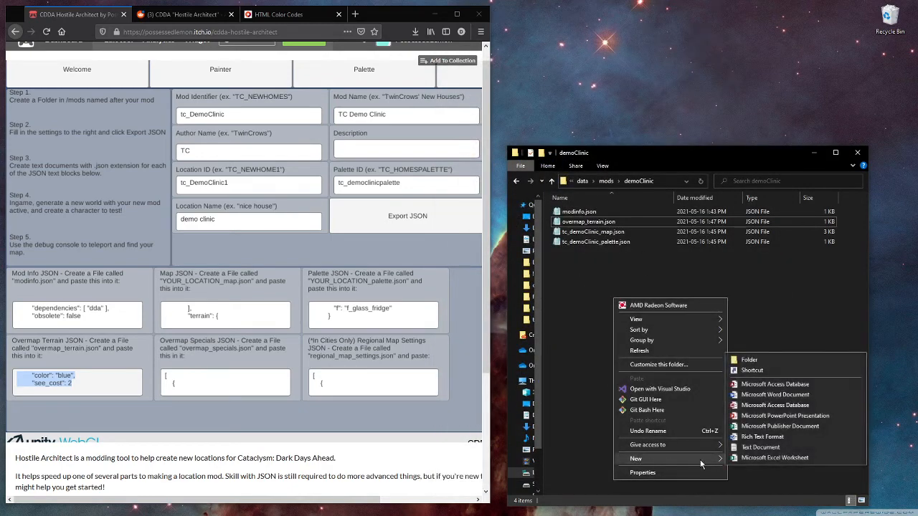
{"action": "left_click", "coordinate": [776, 449]}
{"action": "type", "text": "overmap_spec"}
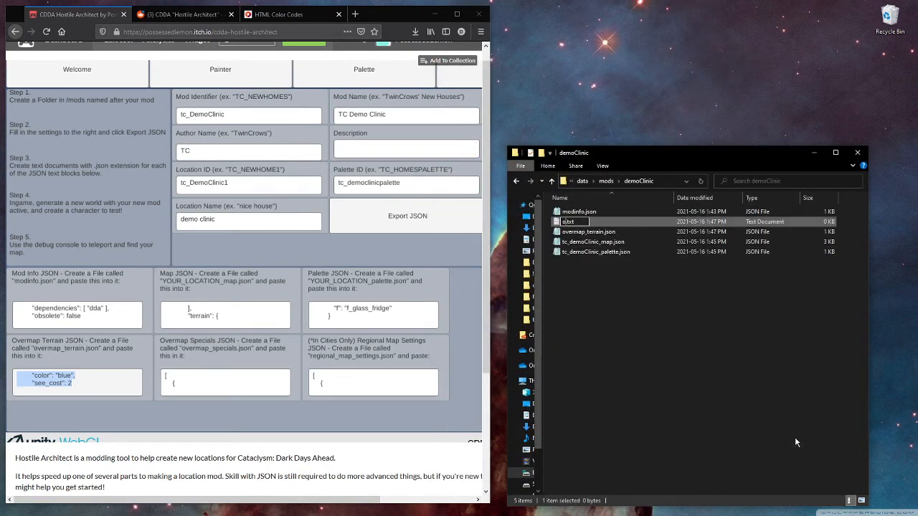
{"action": "type", "text": "ials.json"}
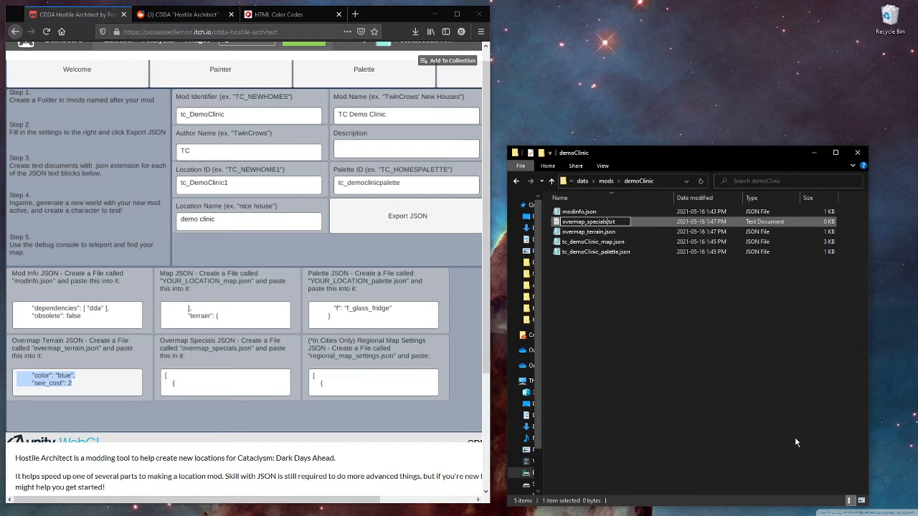
{"action": "key", "text": "shift+End"}
{"action": "key", "text": "Delete"}
{"action": "key", "text": "Return"}
{"action": "key", "text": "Return"}
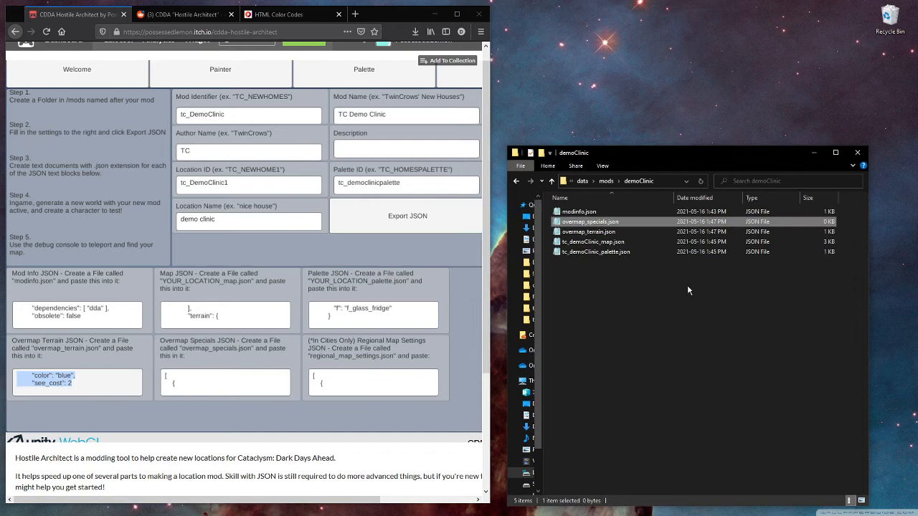
Step: Open overmap_specials.json, paste the exported Overmap Specials JSON into it and save the file
{"action": "double_click", "coordinate": [604, 221]}
{"action": "left_click", "coordinate": [259, 384]}
{"action": "key", "text": "ctrl+c"}
{"action": "left_click", "coordinate": [579, 276]}
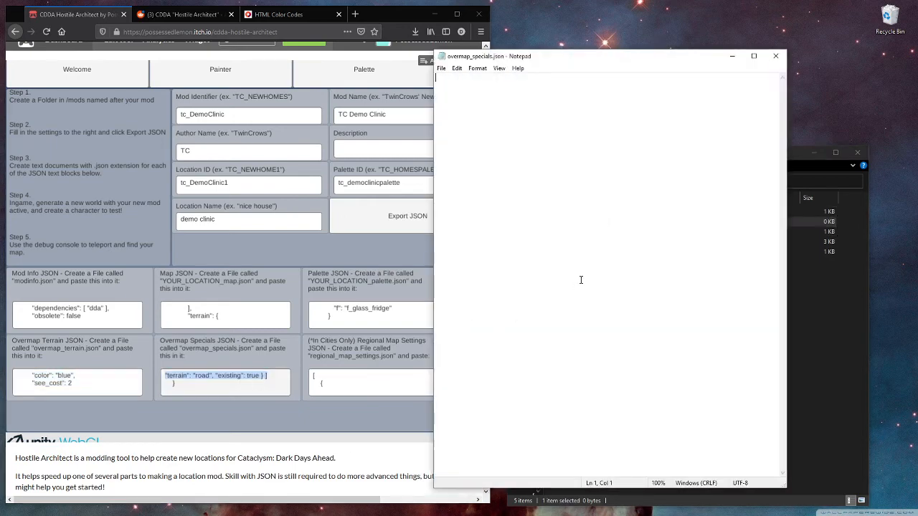
{"action": "key", "text": "ctrl+v"}
{"action": "key", "text": "ctrl+s"}
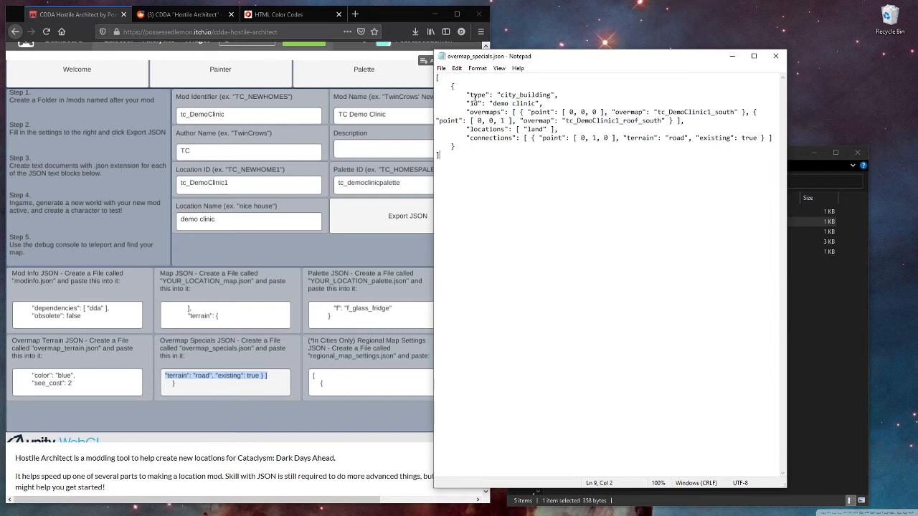
Step: Examine the type line in overmap_specials.json and widen the text window to inspect the full overmaps line
{"action": "left_click_drag", "start_coordinate": [466, 94], "coordinate": [561, 93]}
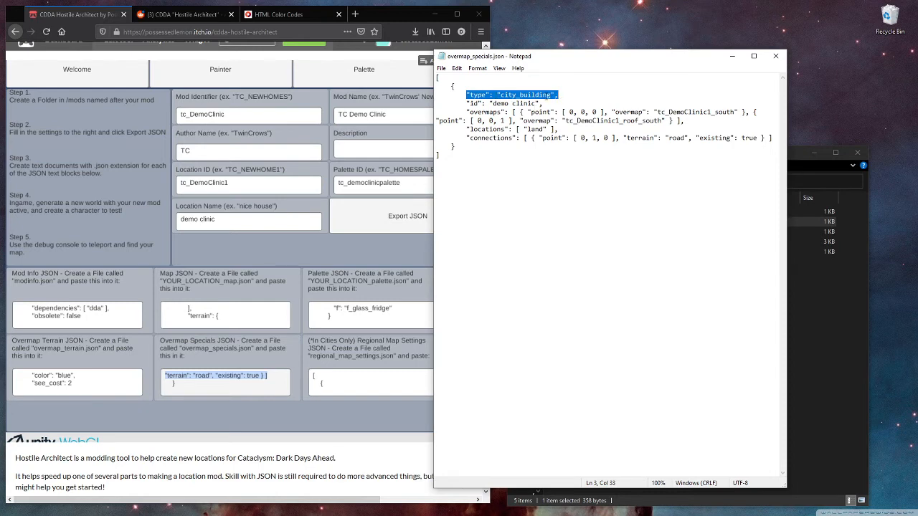
{"action": "left_click", "coordinate": [563, 96]}
{"action": "key", "text": "Down"}
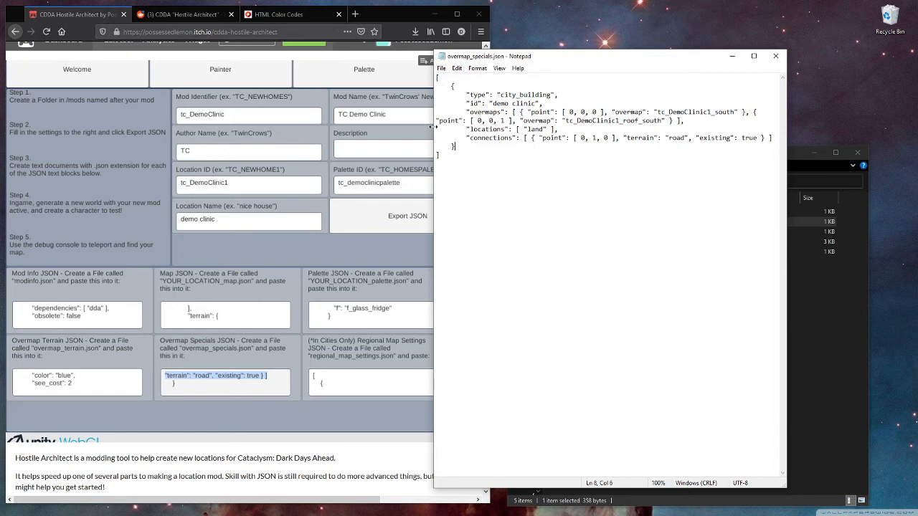
{"action": "left_click_drag", "start_coordinate": [434, 131], "coordinate": [185, 140]}
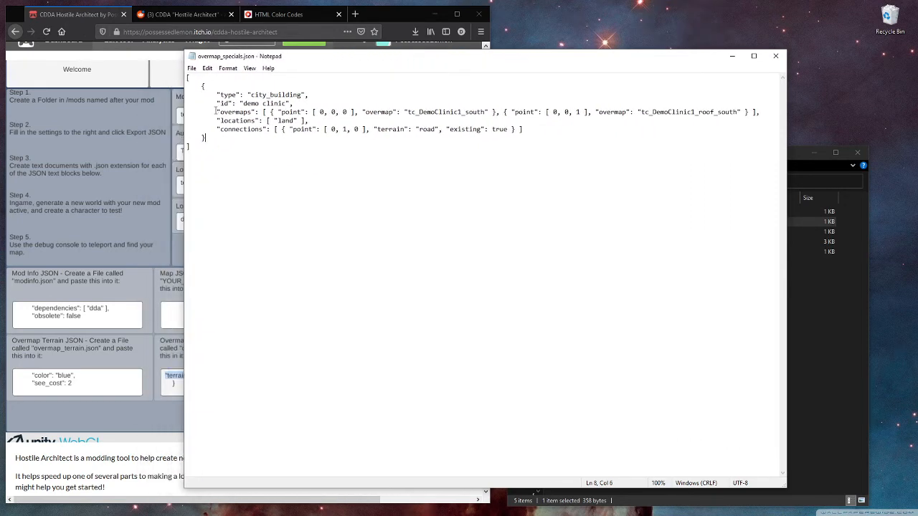
{"action": "left_click_drag", "start_coordinate": [215, 112], "coordinate": [762, 113]}
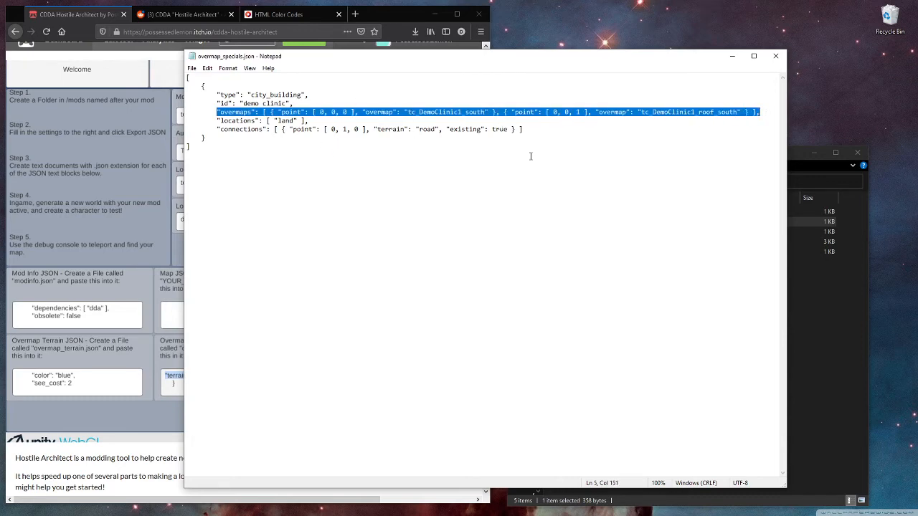
{"action": "left_click", "coordinate": [342, 119]}
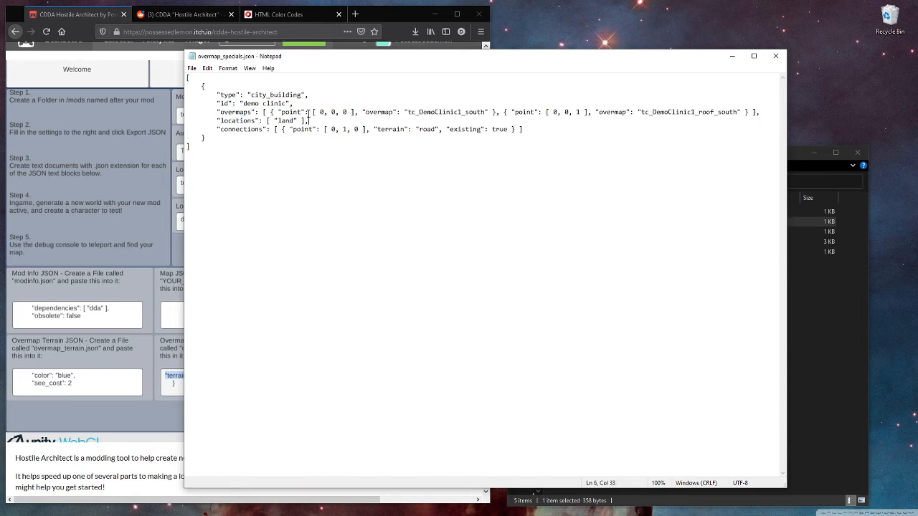
Step: Duplicate the roof entry within the overmaps line and set the copy's point to [ 0, 0, 3 ]
{"action": "left_click_drag", "start_coordinate": [495, 112], "coordinate": [749, 112]}
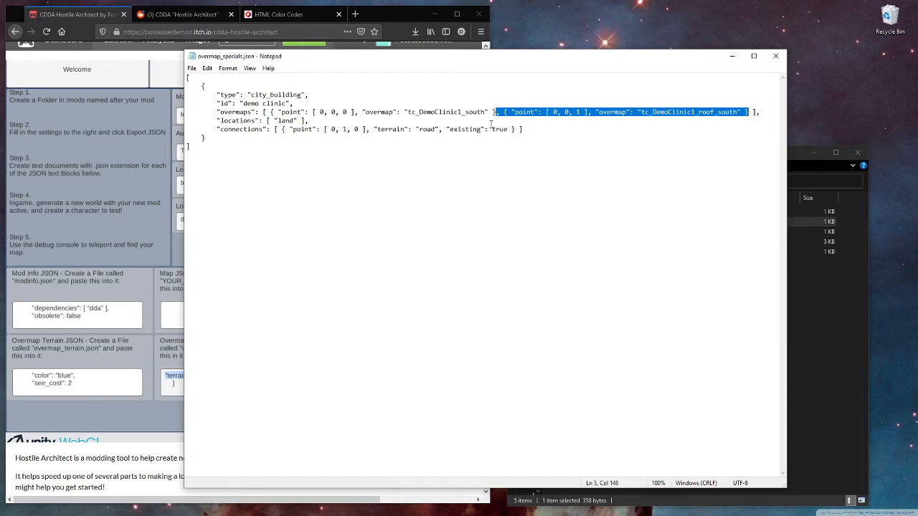
{"action": "left_click", "coordinate": [728, 115]}
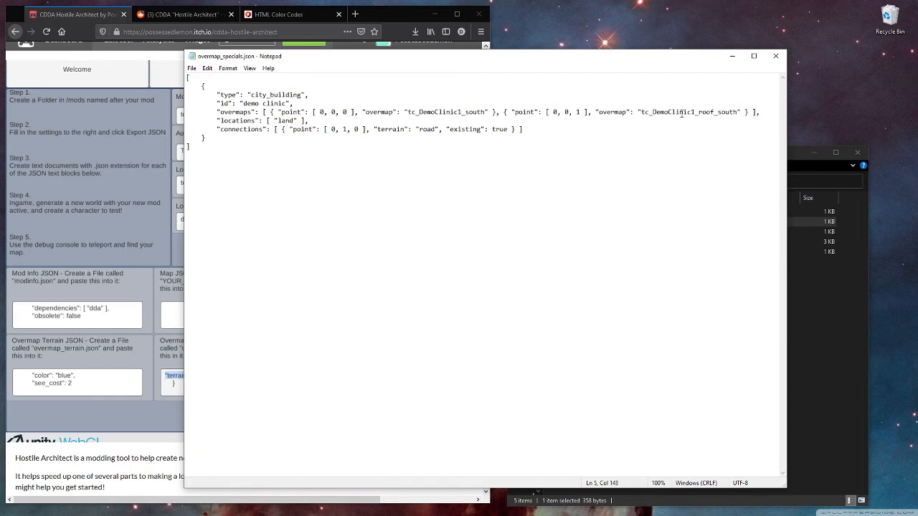
{"action": "left_click", "coordinate": [743, 111]}
{"action": "key", "text": "ctrl+v"}
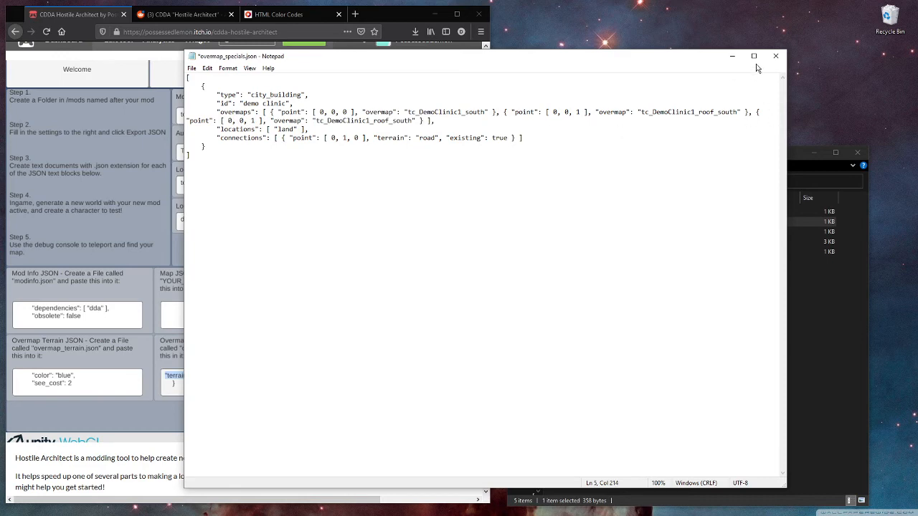
{"action": "left_click", "coordinate": [251, 120]}
{"action": "double_click", "coordinate": [578, 112]}
{"action": "left_click", "coordinate": [454, 122]}
{"action": "double_click", "coordinate": [253, 120]}
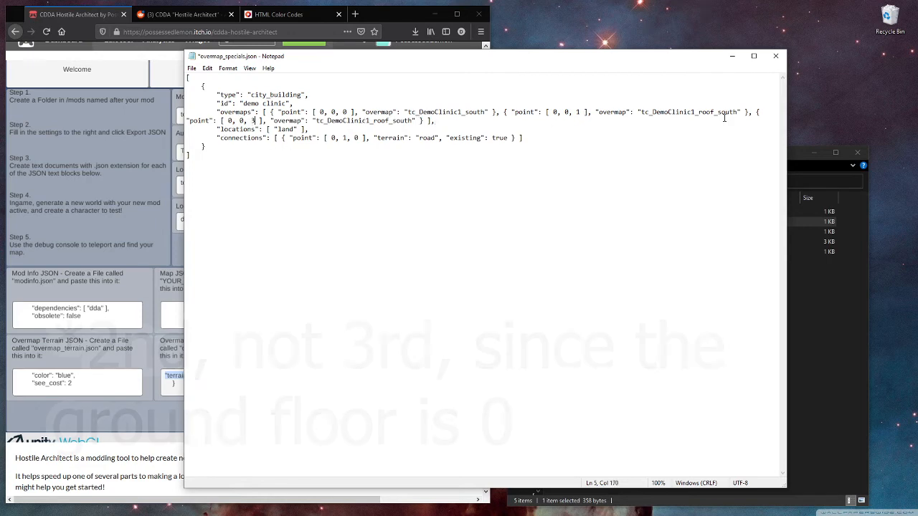
Step: Replace "roof" with a level name in the overmap ID of the entry at point [ 0, 0, 1 ]
{"action": "left_click", "coordinate": [696, 112]}
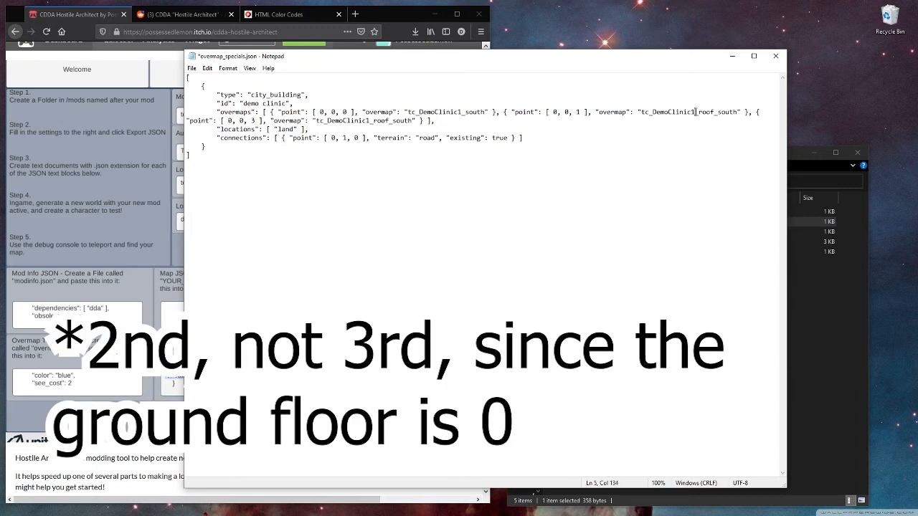
{"action": "left_click_drag", "start_coordinate": [715, 113], "coordinate": [698, 113]}
{"action": "type", "text": "level1"}
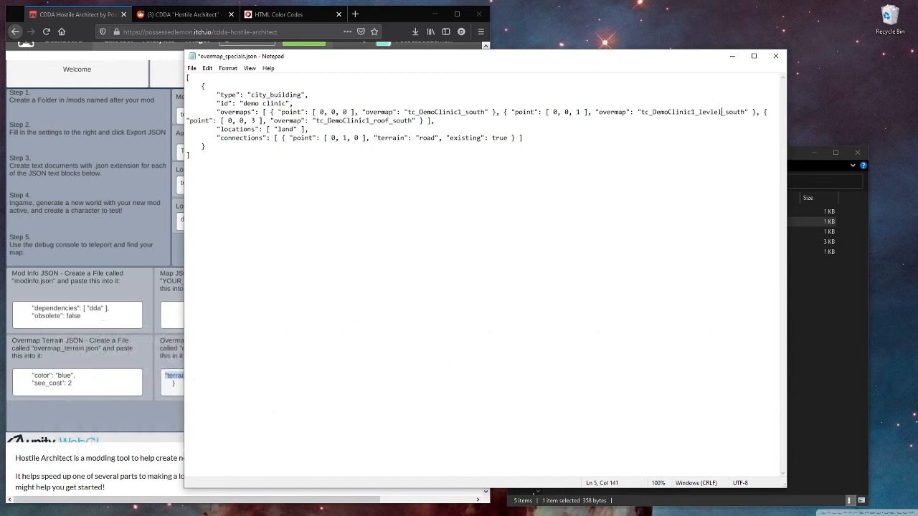
{"action": "key", "text": "BackSpace"}
{"action": "key", "text": "BackSpace"}
{"action": "key", "text": "BackSpace"}
{"action": "type", "text": "v"}
Step: Delete the middle overmaps entry, set the remaining roof entry's point to [ 0, 0, 1 ] and save the file
{"action": "left_click_drag", "start_coordinate": [505, 112], "coordinate": [762, 112]}
{"action": "key", "text": "BackSpace"}
{"action": "key", "text": "Delete"}
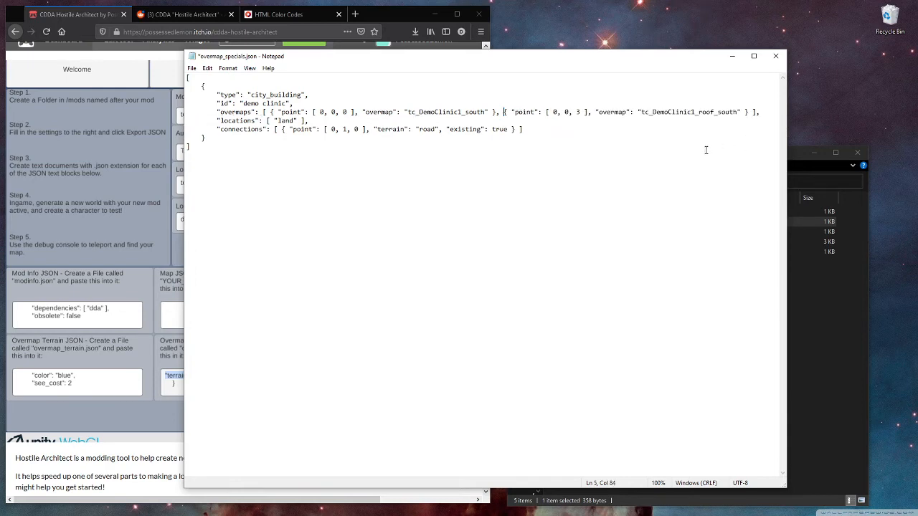
{"action": "double_click", "coordinate": [578, 112]}
{"action": "type", "text": "2"}
{"action": "key", "text": "BackSpace"}
{"action": "type", "text": "1"}
{"action": "key", "text": "ctrl+s"}
Step: Check the level value in the roof entry's point and close overmap_specials.json
{"action": "double_click", "coordinate": [579, 111]}
{"action": "left_click", "coordinate": [529, 131]}
{"action": "left_click", "coordinate": [369, 162]}
{"action": "left_click", "coordinate": [776, 56]}
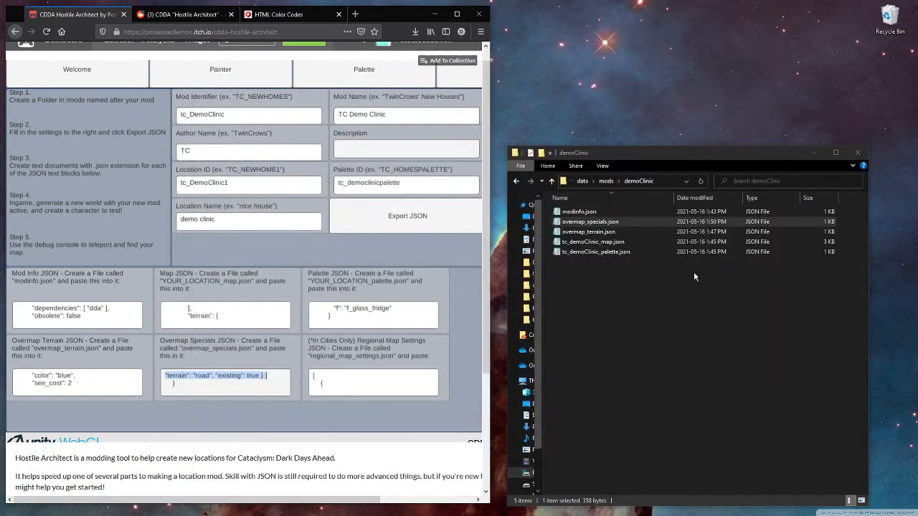
Step: Create a new text file in the demoClinic folder and name it regional_map_settings.json
{"action": "left_click", "coordinate": [618, 285]}
{"action": "right_click", "coordinate": [605, 277]}
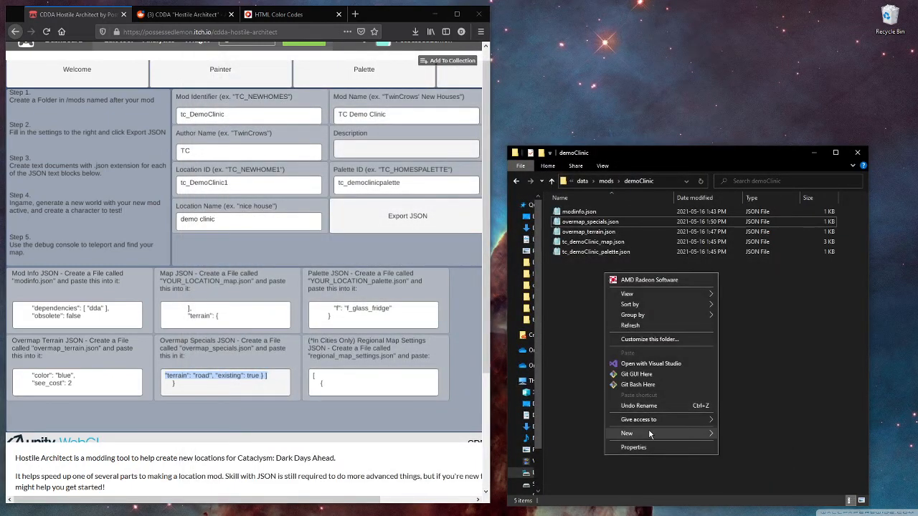
{"action": "mouse_move", "coordinate": [650, 432]}
{"action": "left_click", "coordinate": [750, 422]}
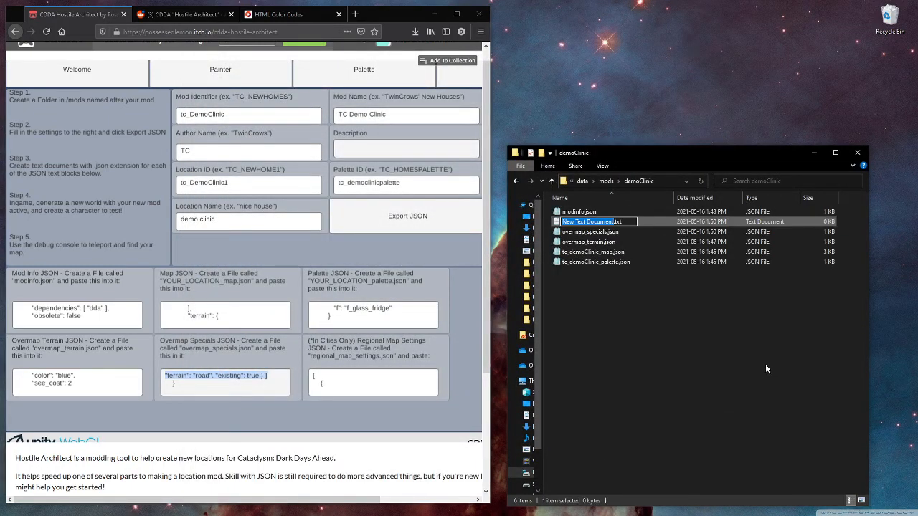
{"action": "type", "text": "regional_map"}
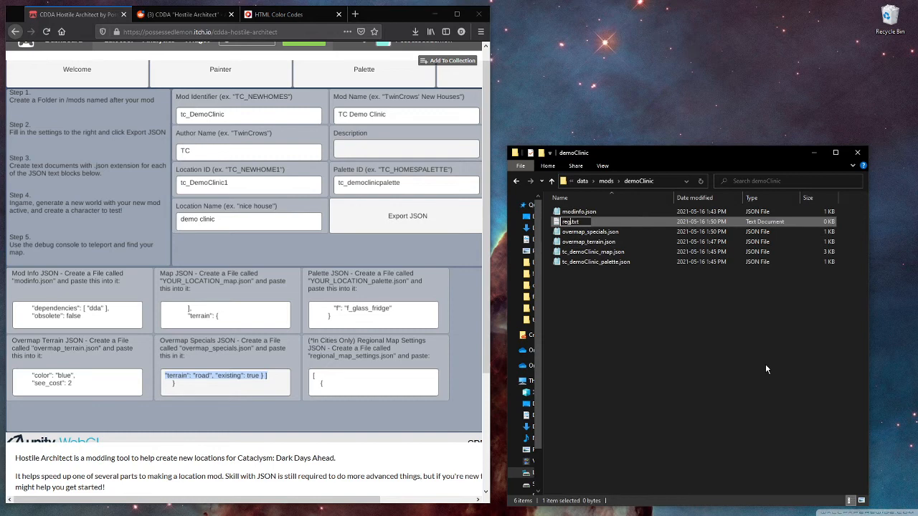
{"action": "type", "text": "_settings.json"}
{"action": "key", "text": "Delete"}
{"action": "key", "text": "Delete"}
{"action": "key", "text": "Delete"}
{"action": "key", "text": "Delete"}
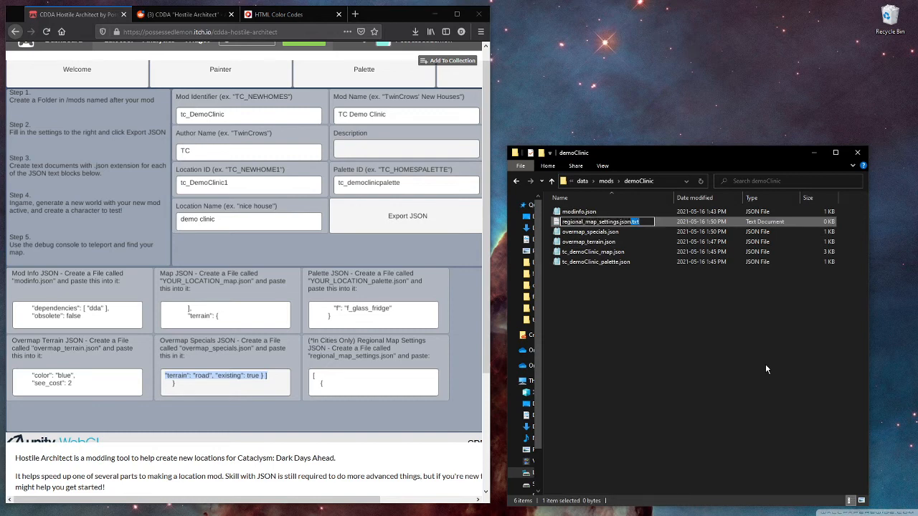
{"action": "key", "text": "Return"}
{"action": "key", "text": "Return"}
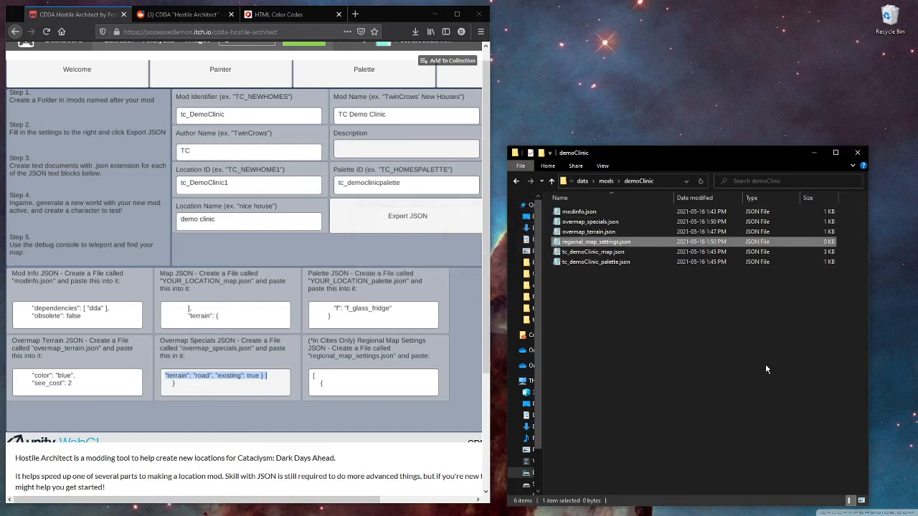
Step: Copy the exported regional map settings JSON from Hostile Architect into regional_map_settings.json and save the file
{"action": "double_click", "coordinate": [595, 242]}
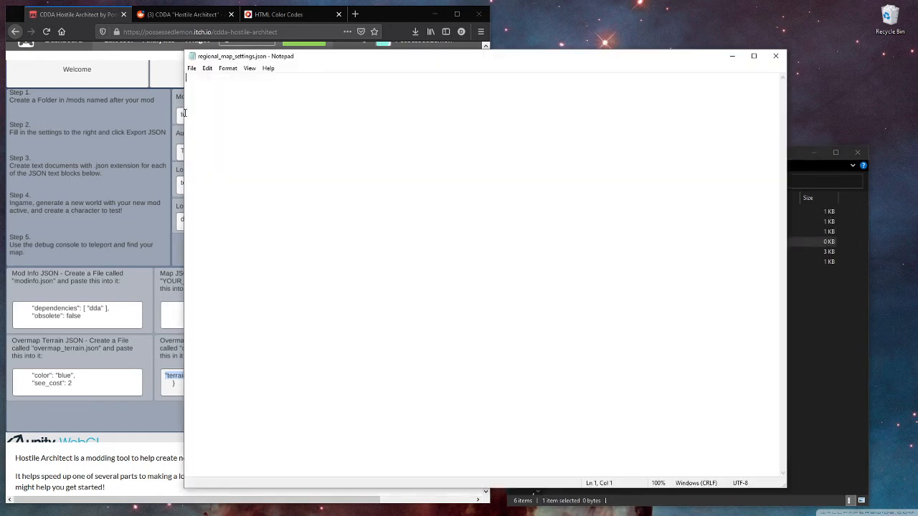
{"action": "left_click_drag", "start_coordinate": [185, 113], "coordinate": [498, 115]}
{"action": "left_click", "coordinate": [354, 379]}
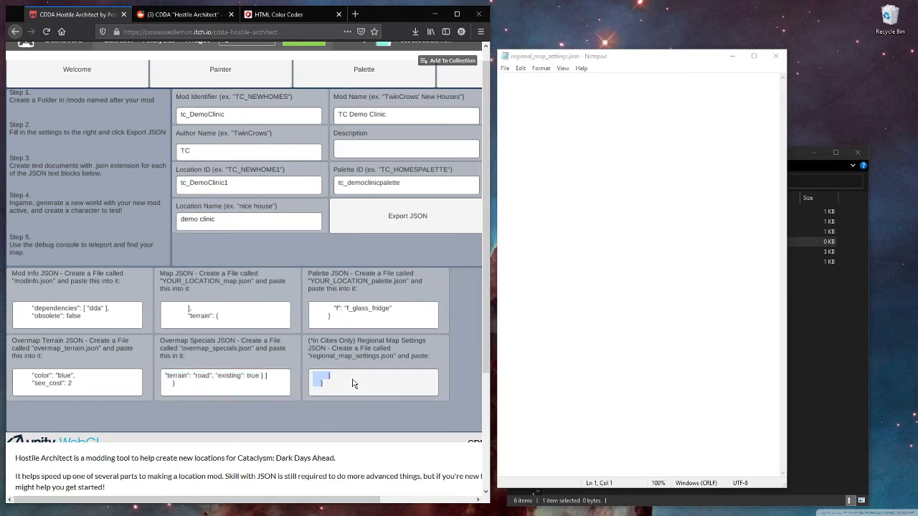
{"action": "key", "text": "ctrl+c"}
{"action": "left_click", "coordinate": [608, 237]}
{"action": "key", "text": "ctrl+v"}
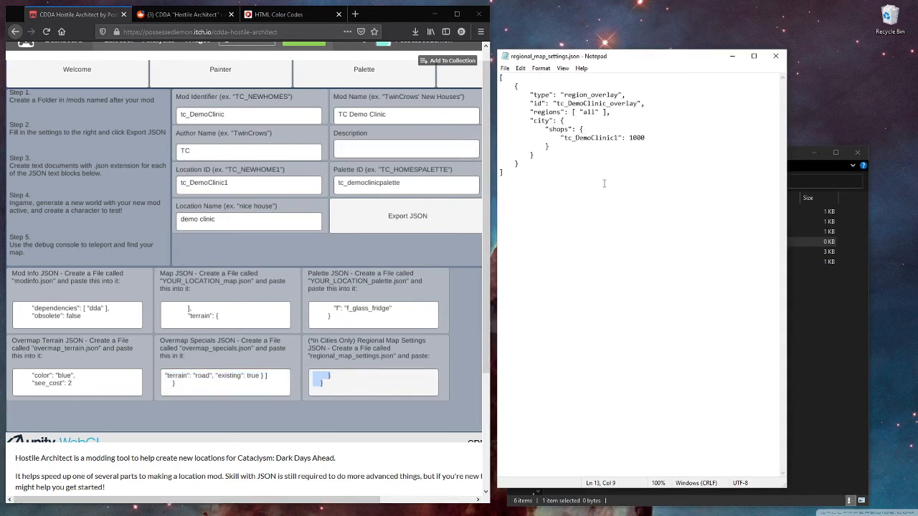
{"action": "key", "text": "ctrl+s"}
Step: Remove the trailing whitespace at the end of the regional settings JSON and save again
{"action": "key", "text": "shift+Home"}
{"action": "key", "text": "BackSpace"}
{"action": "key", "text": "BackSpace"}
{"action": "key", "text": "ctrl+s"}
Step: Examine the overlay type, the regions line and the city shops block in the regional settings
{"action": "left_click_drag", "start_coordinate": [562, 94], "coordinate": [629, 93]}
{"action": "left_click", "coordinate": [611, 112]}
{"action": "key", "text": "ctrl+shift+Left"}
{"action": "key", "text": "ctrl+shift+Left"}
{"action": "key", "text": "ctrl+shift+Left"}
{"action": "key", "text": "ctrl+shift+Left"}
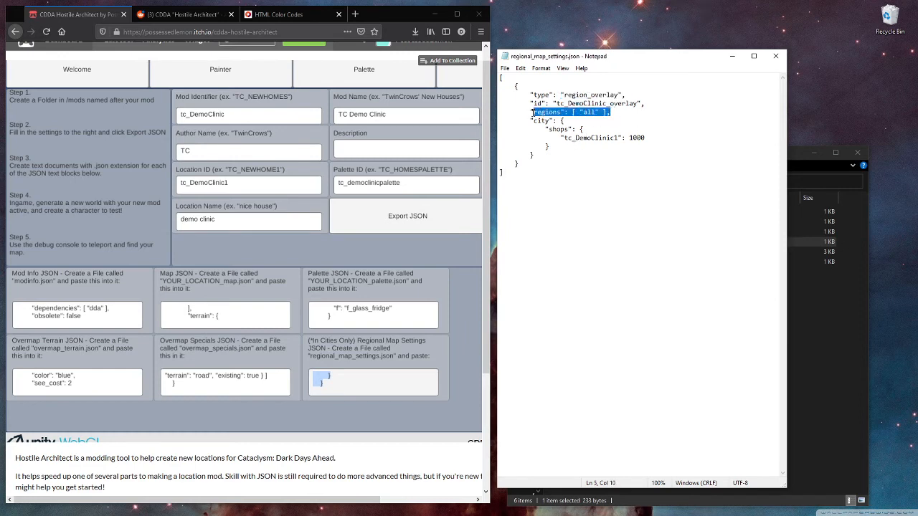
{"action": "left_click_drag", "start_coordinate": [528, 120], "coordinate": [646, 138]}
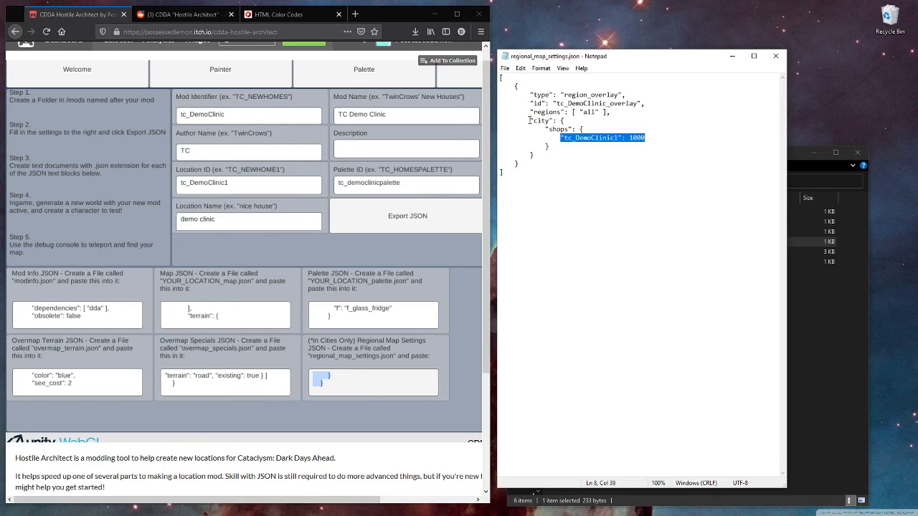
{"action": "left_click_drag", "start_coordinate": [528, 118], "coordinate": [534, 155]}
Step: Examine the spawn weight given to tc_DemoClinic1 in the shops block
{"action": "left_click", "coordinate": [640, 138]}
{"action": "double_click", "coordinate": [637, 138]}
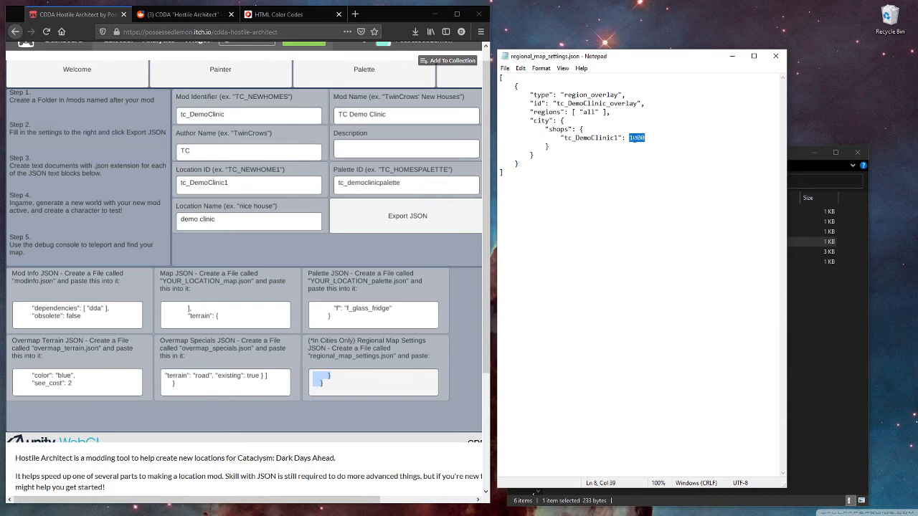
{"action": "left_click", "coordinate": [637, 138]}
{"action": "key", "text": "End"}
{"action": "key", "text": "shift+Left"}
{"action": "key", "text": "shift+Left"}
{"action": "key", "text": "shift+Left"}
{"action": "key", "text": "shift+Left"}
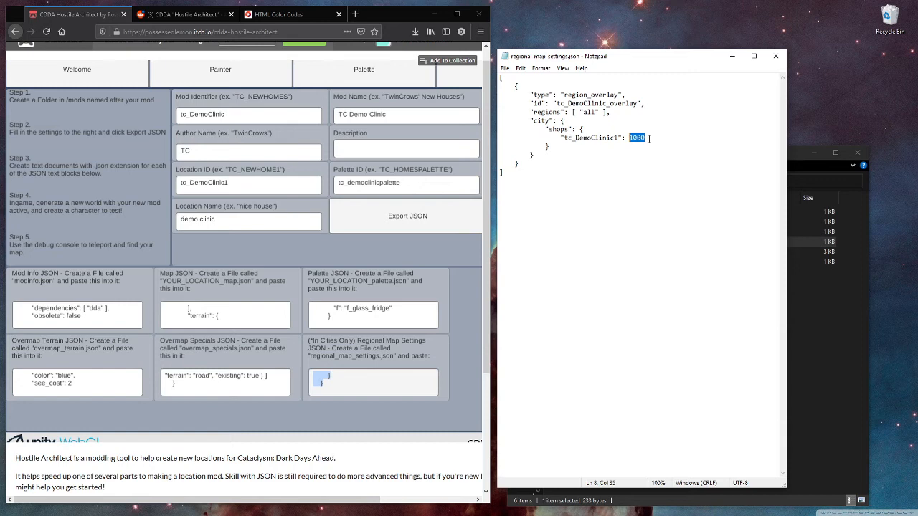
Step: Try lower spawn weights such as 10 for tc_DemoClinic1, restore the weight to 1000 and save the file
{"action": "left_click", "coordinate": [649, 138]}
{"action": "key", "text": "BackSpace"}
{"action": "key", "text": "BackSpace"}
{"action": "key", "text": "BackSpace"}
{"action": "key", "text": "BackSpace"}
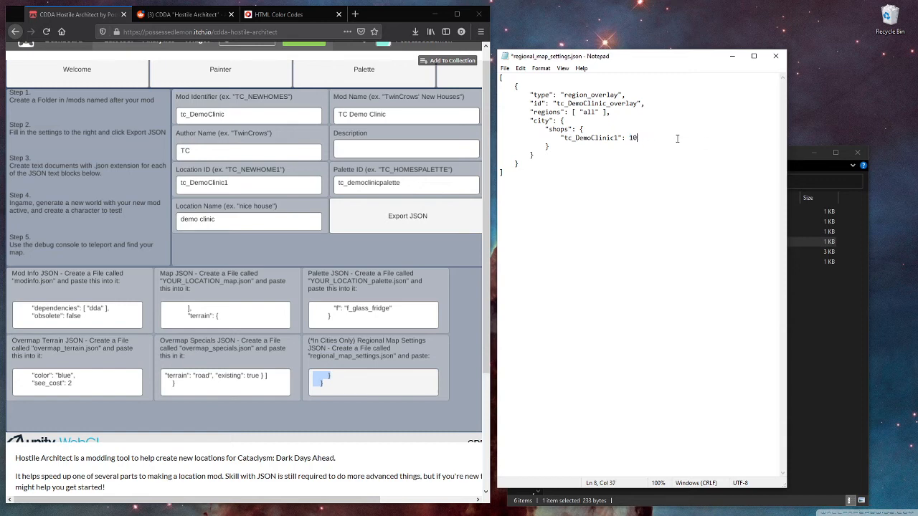
{"action": "type", "text": "50"}
{"action": "key", "text": "BackSpace"}
{"action": "key", "text": "BackSpace"}
{"action": "type", "text": "100"}
{"action": "key", "text": "shift+Left"}
{"action": "key", "text": "shift+Left"}
{"action": "type", "text": "000"}
{"action": "key", "text": "ctrl+s"}
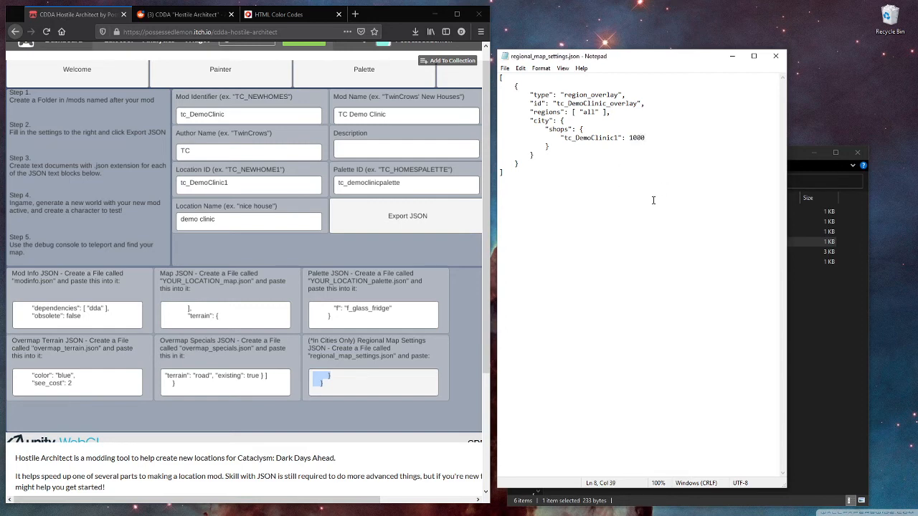
Step: Close regional_map_settings.json and launch cataclysm-tiles.exe from the cdda folder
{"action": "left_click", "coordinate": [775, 56]}
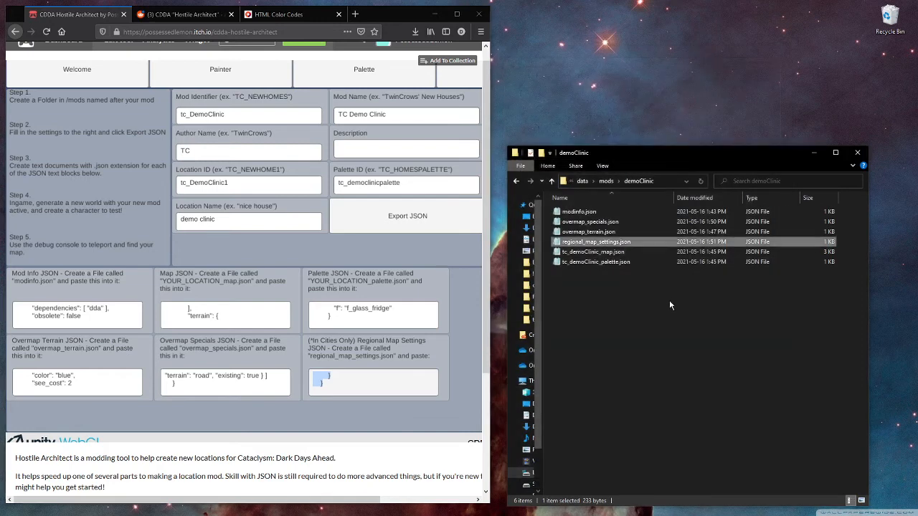
{"action": "left_click", "coordinate": [670, 300]}
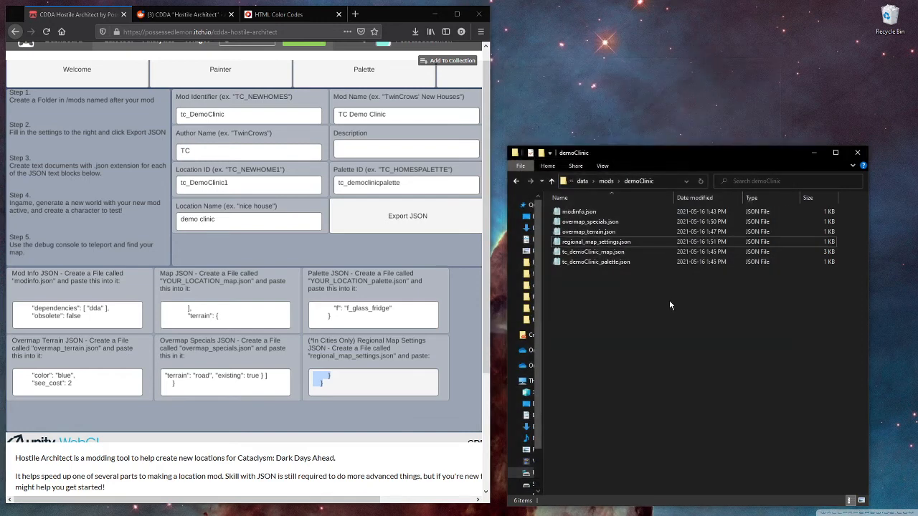
{"action": "left_click", "coordinate": [583, 182]}
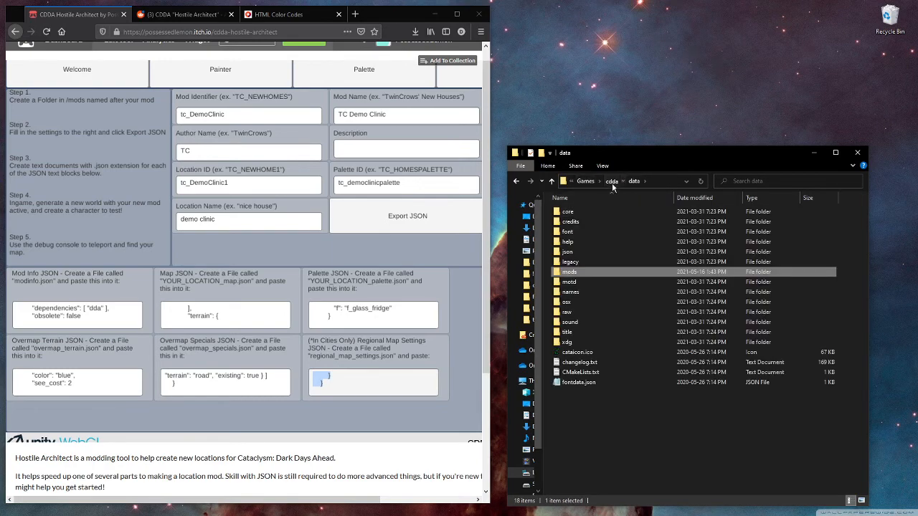
{"action": "left_click", "coordinate": [612, 181]}
{"action": "left_click", "coordinate": [586, 353]}
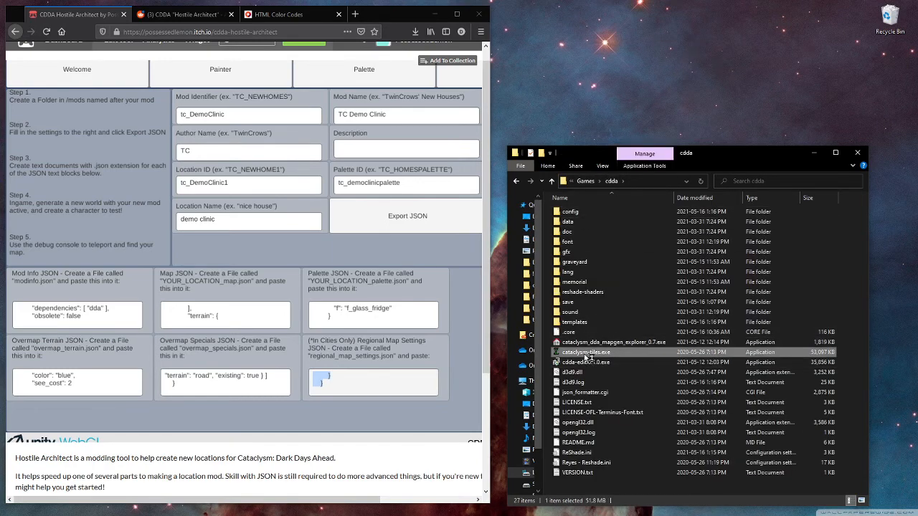
{"action": "double_click", "coordinate": [587, 353]}
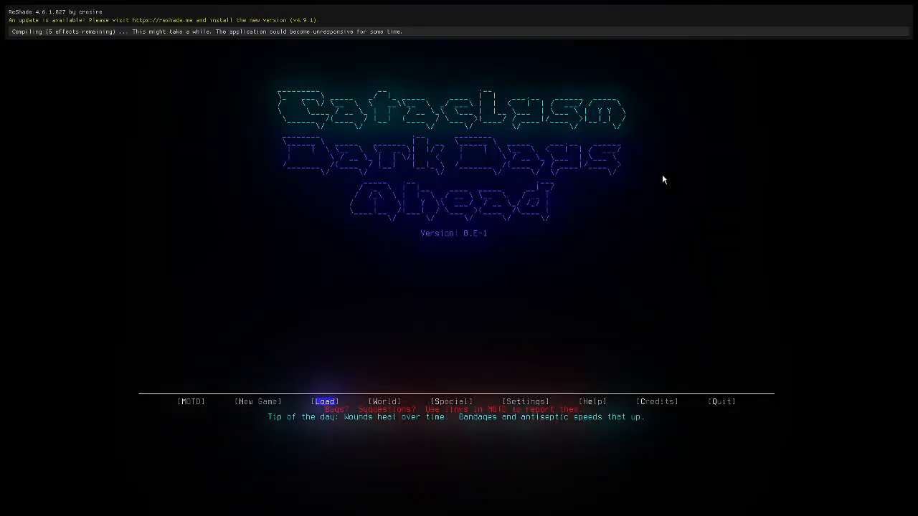
Step: Start creating a new world and add the TC Demo Clinic mod to its load order
{"action": "key", "text": "Right"}
{"action": "key", "text": "Return"}
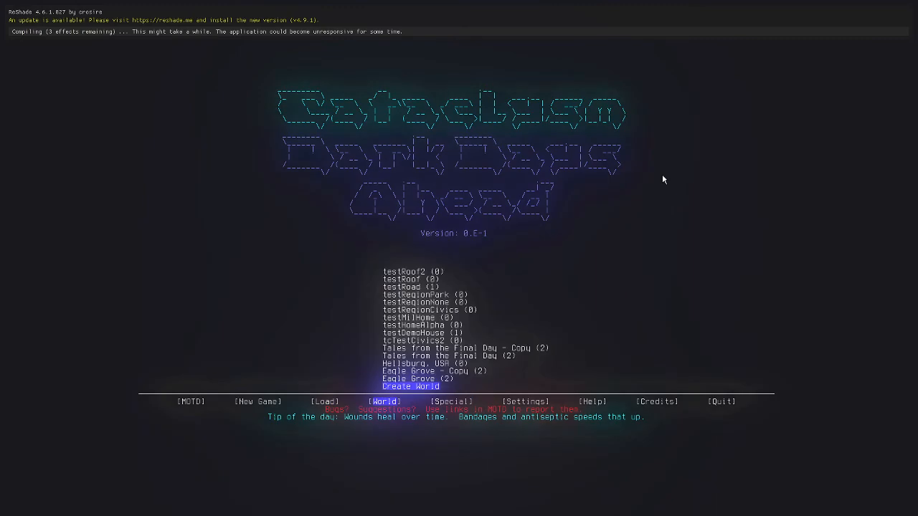
{"action": "key", "text": "Return"}
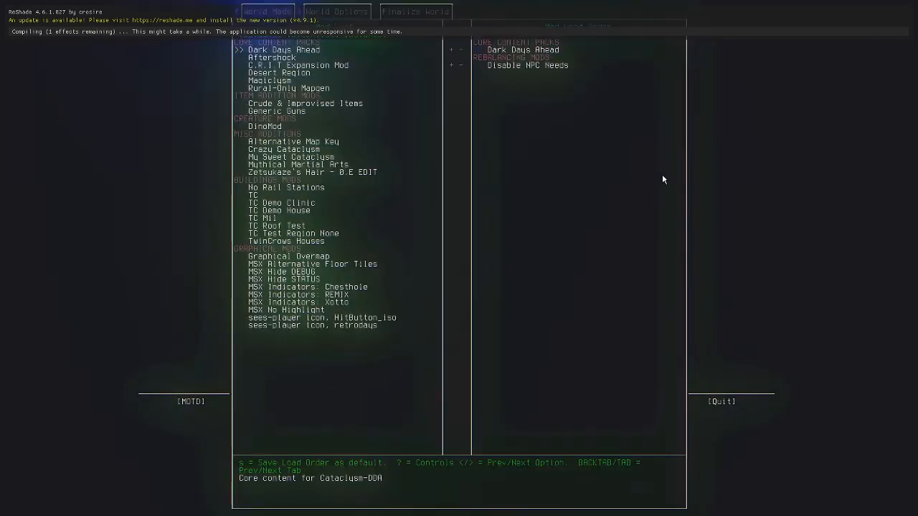
{"action": "key", "text": "Down"}
{"action": "key", "text": "Down"}
{"action": "key", "text": "Down"}
{"action": "key", "text": "Down"}
{"action": "key", "text": "Down"}
{"action": "key", "text": "Down"}
{"action": "key", "text": "Down"}
{"action": "key", "text": "Down"}
{"action": "key", "text": "Down"}
{"action": "key", "text": "Down"}
{"action": "key", "text": "Down"}
{"action": "key", "text": "Down"}
{"action": "key", "text": "Down"}
{"action": "key", "text": "Down"}
{"action": "key", "text": "Down"}
{"action": "key", "text": "Down"}
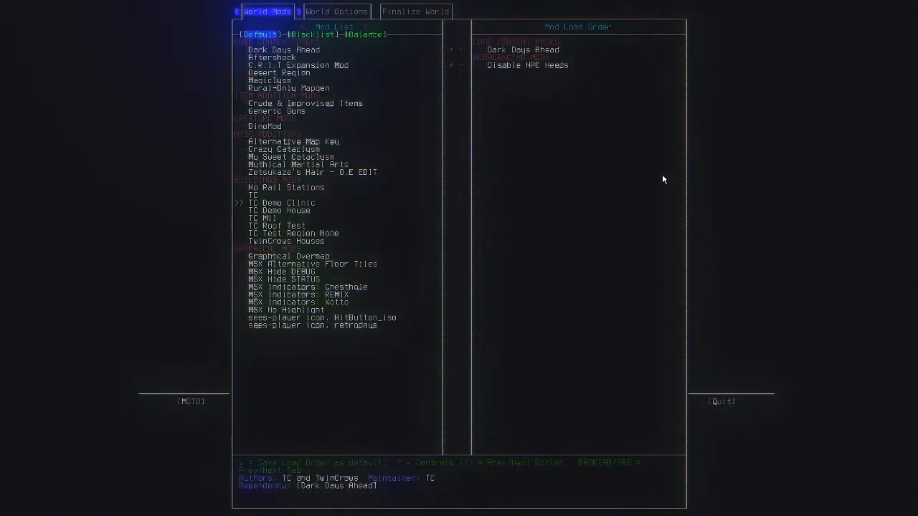
{"action": "key", "text": "Down"}
{"action": "key", "text": "Up"}
{"action": "key", "text": "Return"}
Step: Keep the default world options, name the world testDemoClinic and finalize it
{"action": "key", "text": "Tab"}
{"action": "key", "text": "Tab"}
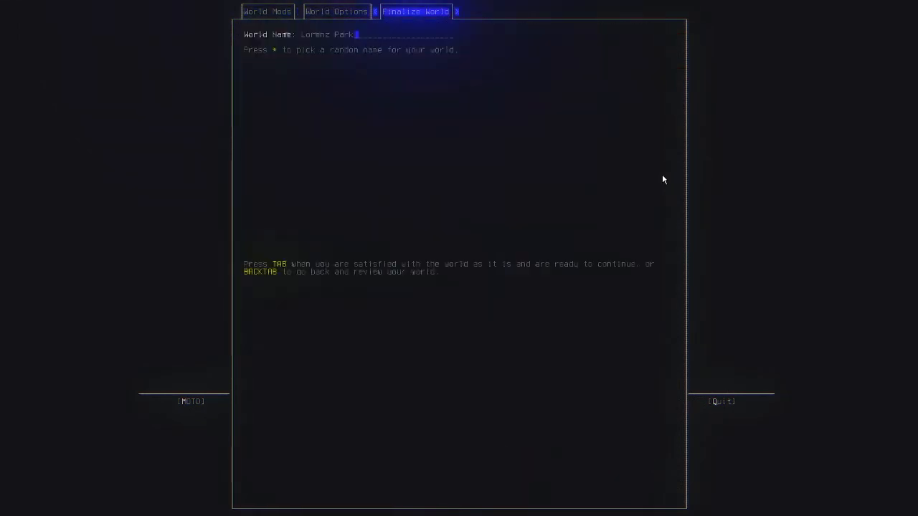
{"action": "key", "text": "BackSpace"}
{"action": "key", "text": "BackSpace"}
{"action": "key", "text": "BackSpace"}
{"action": "key", "text": "BackSpace"}
{"action": "key", "text": "BackSpace"}
{"action": "key", "text": "BackSpace"}
{"action": "type", "text": "testDemoClinic"}
{"action": "key", "text": "Tab"}
{"action": "key", "text": "y"}
{"action": "key", "text": "Escape"}
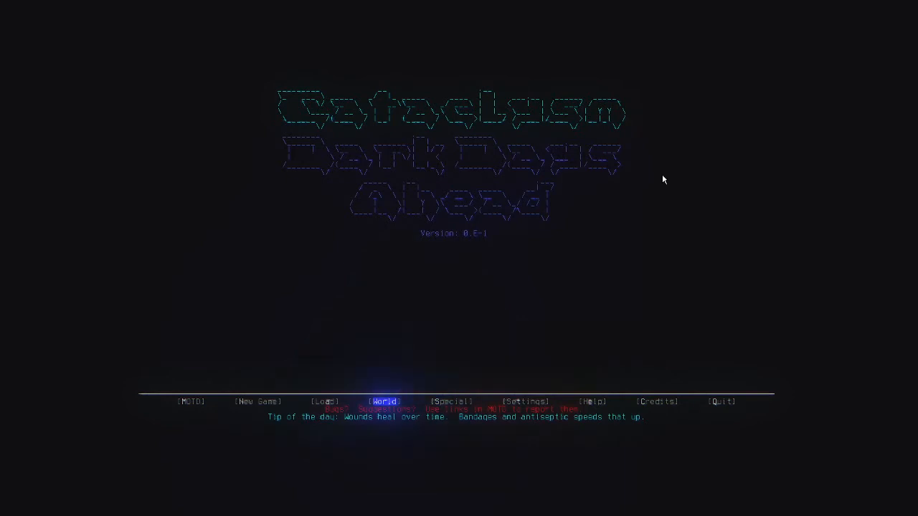
Step: Start a new game with a random character in the testDemoClinic world
{"action": "key", "text": "Left"}
{"action": "key", "text": "Left"}
{"action": "key", "text": "Return"}
{"action": "key", "text": "Right"}
{"action": "key", "text": "Right"}
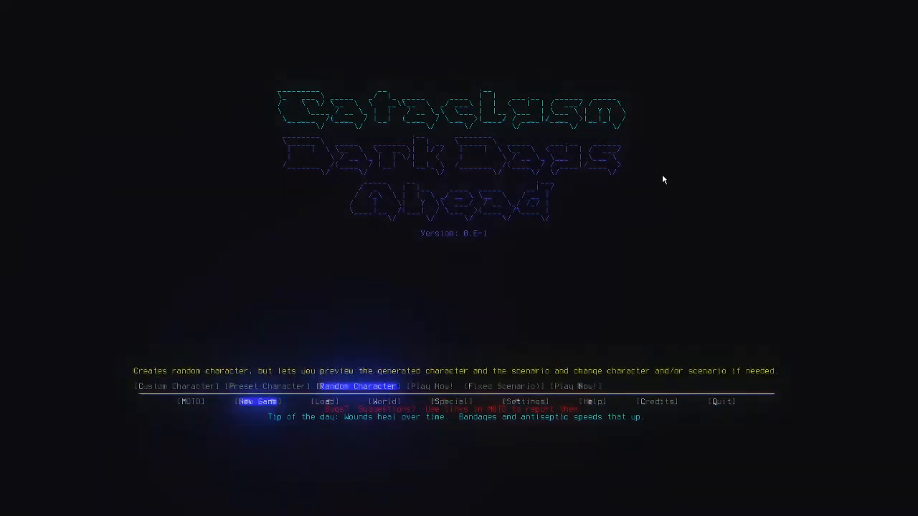
{"action": "key", "text": "Return"}
{"action": "key", "text": "Down"}
{"action": "key", "text": "Down"}
{"action": "key", "text": "Down"}
{"action": "key", "text": "Down"}
{"action": "key", "text": "Down"}
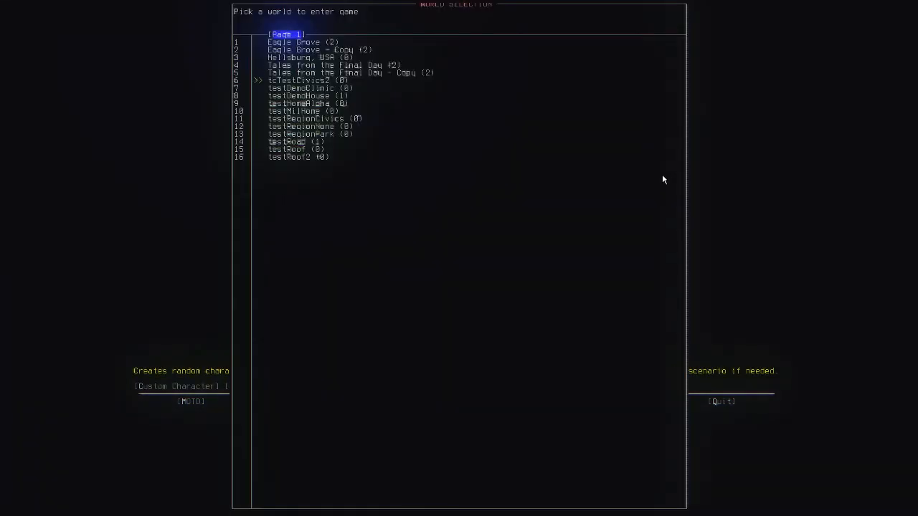
{"action": "key", "text": "Down"}
{"action": "key", "text": "Return"}
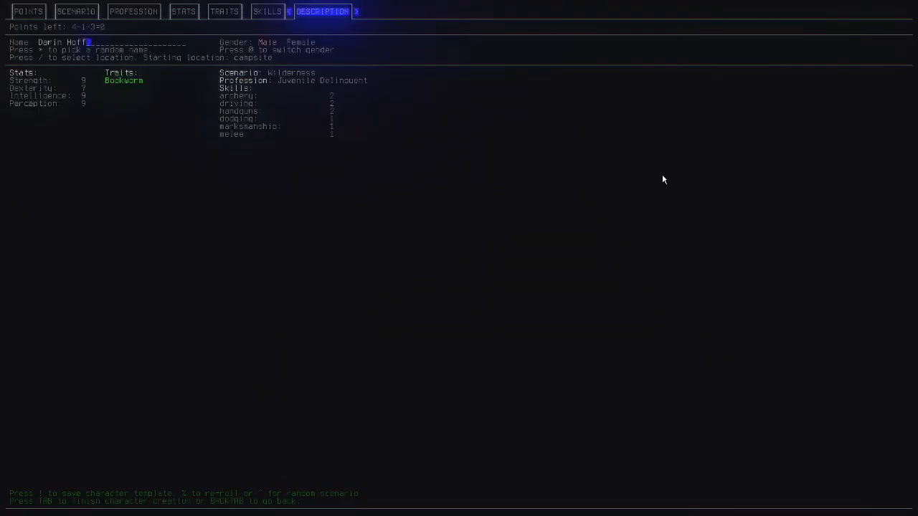
Step: Go back to the scenario choices and highlight the Surrounded scenario for the character
{"action": "key", "text": "less"}
{"action": "key", "text": "less"}
{"action": "key", "text": "less"}
{"action": "key", "text": "less"}
{"action": "key", "text": "less"}
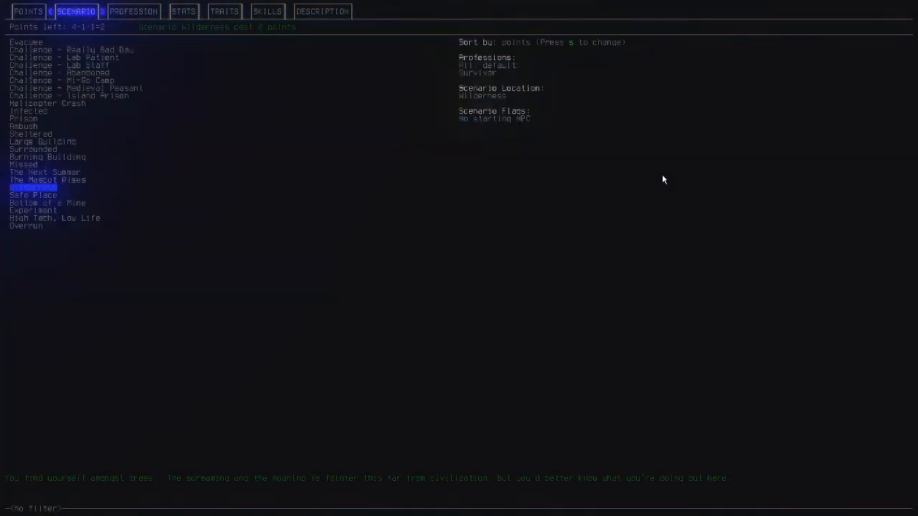
{"action": "key", "text": "Up"}
{"action": "key", "text": "Up"}
{"action": "key", "text": "Up"}
{"action": "key", "text": "Up"}
{"action": "key", "text": "Up"}
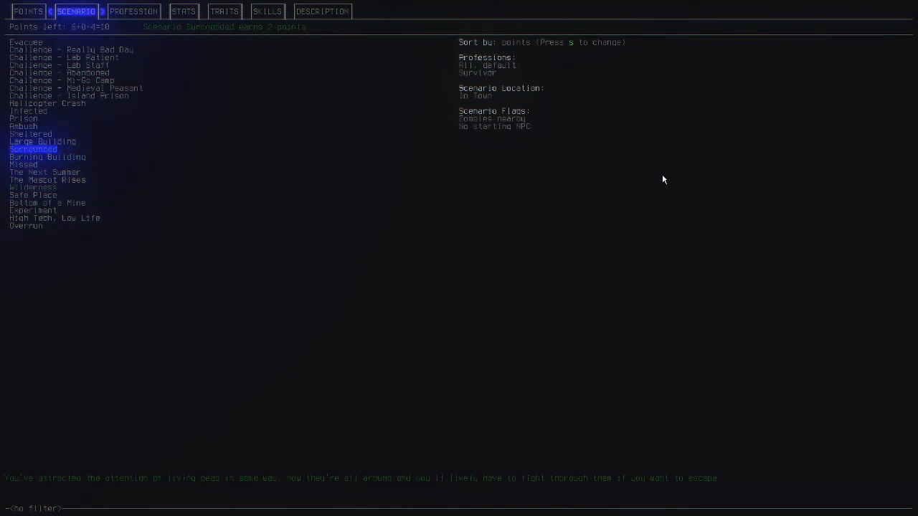
Step: Return to the character description, finish character creation and enter the game
{"action": "key", "text": "greater"}
{"action": "key", "text": "greater"}
{"action": "key", "text": "greater"}
{"action": "key", "text": "greater"}
{"action": "key", "text": "greater"}
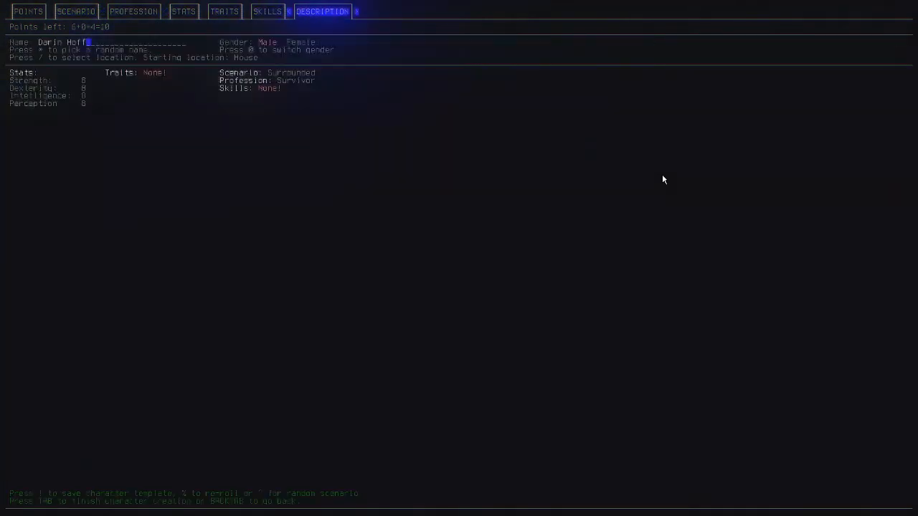
{"action": "key", "text": "Tab"}
{"action": "key", "text": "Left"}
{"action": "key", "text": "Return"}
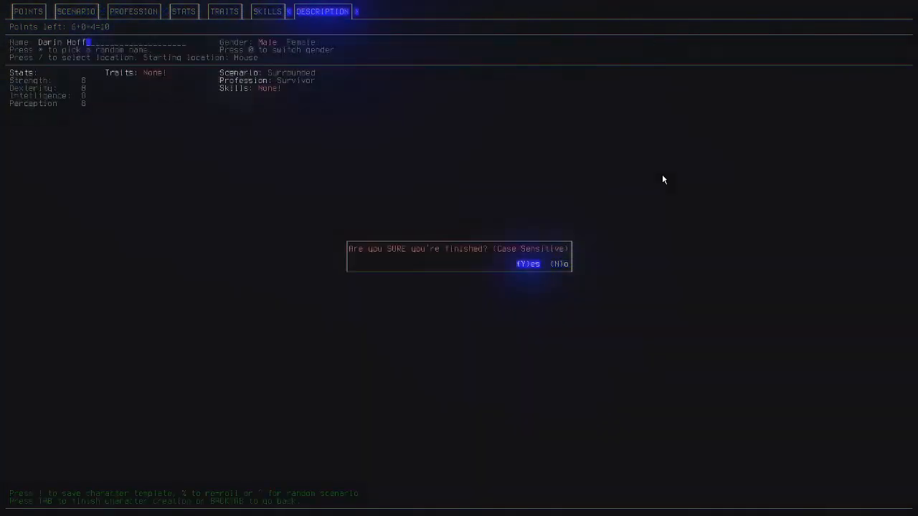
{"action": "key", "text": "Return"}
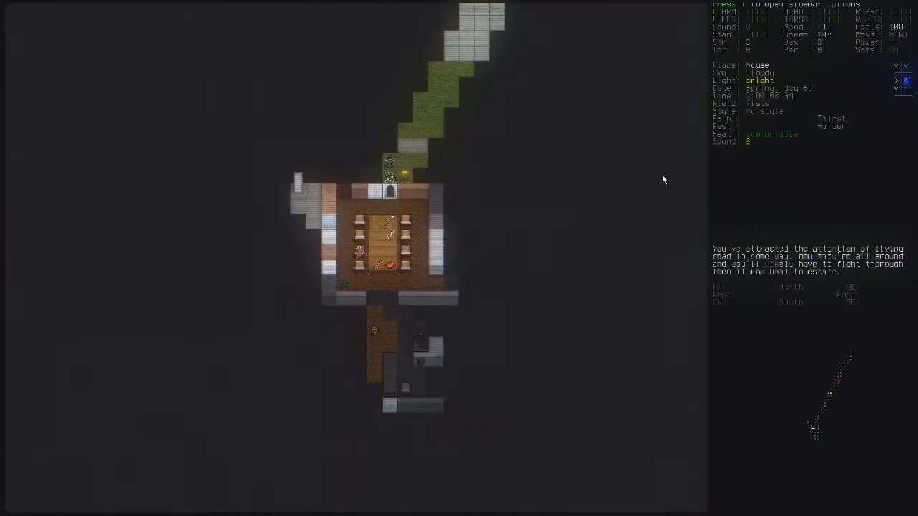
{"action": "key", "text": "asciitilde"}
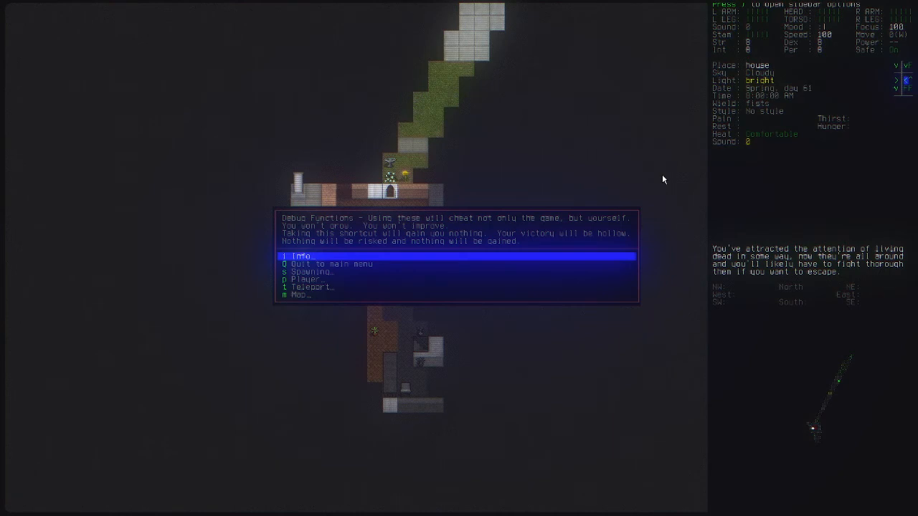
{"action": "key", "text": "Up"}
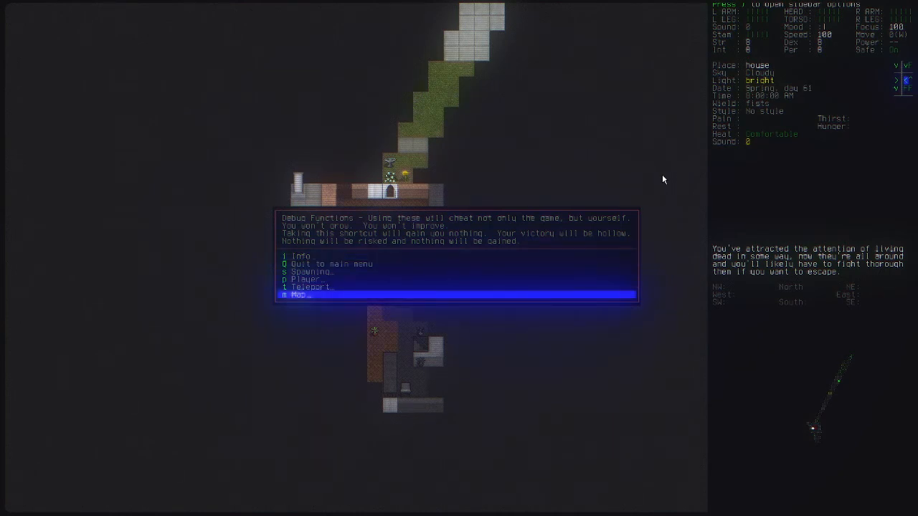
{"action": "key", "text": "Escape"}
Step: Search the keybindings for debug to look up how the debug menu is opened
{"action": "key", "text": "question"}
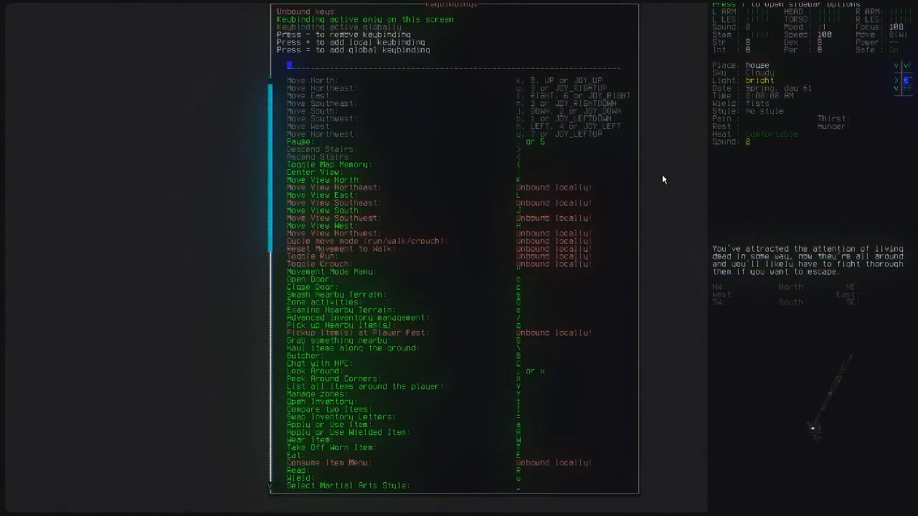
{"action": "type", "text": "debug"}
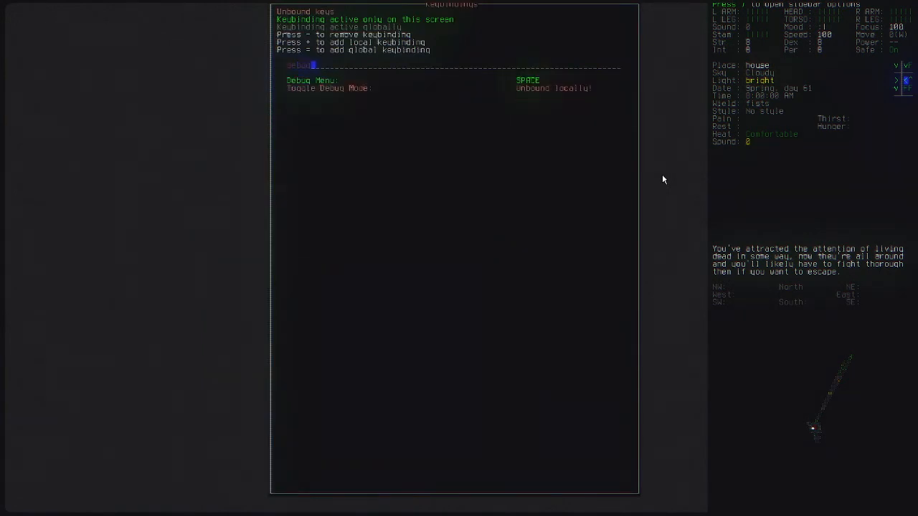
{"action": "key", "text": "Escape"}
Step: Reveal the current overmap using the debug map functions
{"action": "key", "text": "space"}
{"action": "key", "text": "Up"}
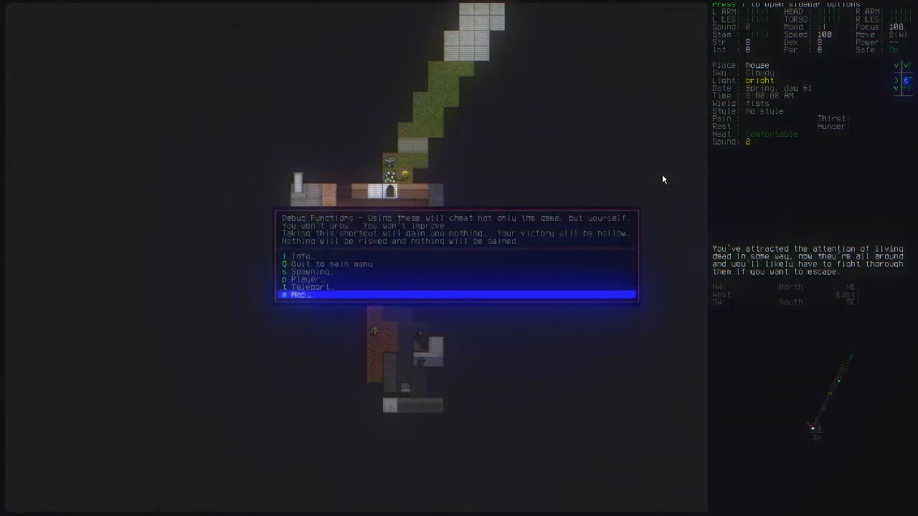
{"action": "key", "text": "Return"}
{"action": "key", "text": "Return"}
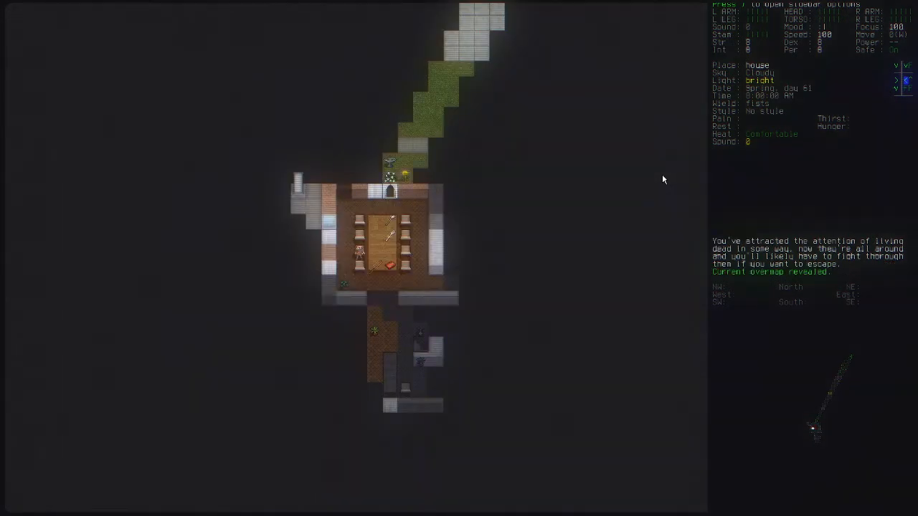
Step: Start a long-range teleport from the debug functions to choose a destination on the overmap
{"action": "key", "text": "space"}
{"action": "key", "text": "Up"}
{"action": "key", "text": "Up"}
{"action": "key", "text": "Return"}
{"action": "key", "text": "Down"}
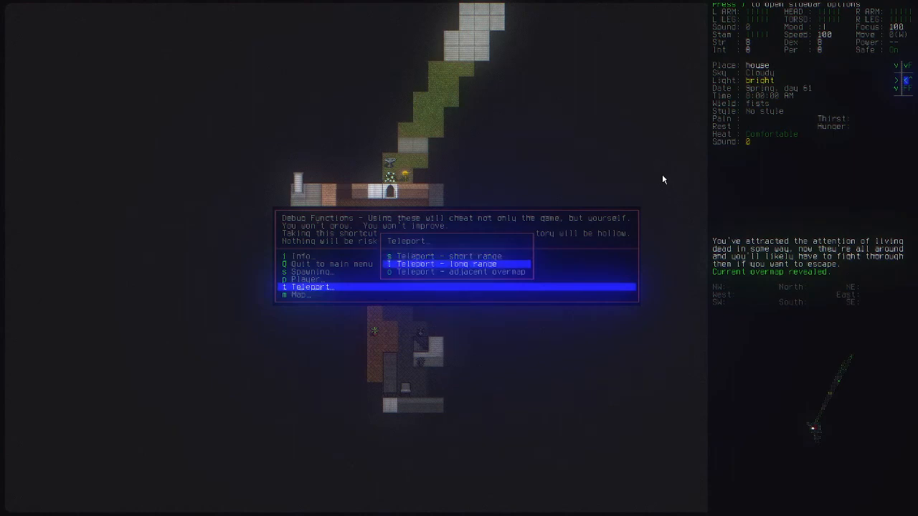
{"action": "key", "text": "Return"}
Step: Look over the overmap around New Boston and the countryside to its north for the demo clinic
{"action": "key", "text": "y"}
{"action": "key", "text": "y"}
{"action": "key", "text": "y"}
{"action": "key", "text": "y"}
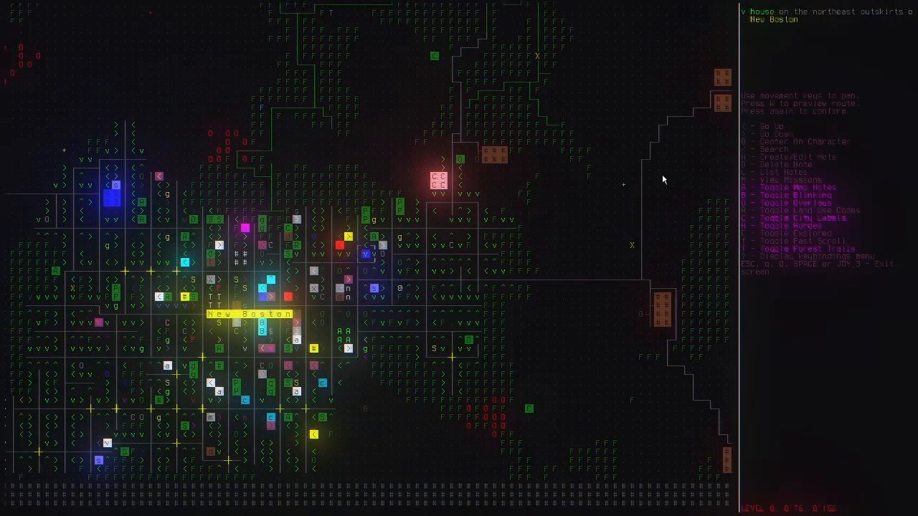
{"action": "key", "text": "y"}
{"action": "key", "text": "y"}
{"action": "key", "text": "u"}
{"action": "key", "text": "u"}
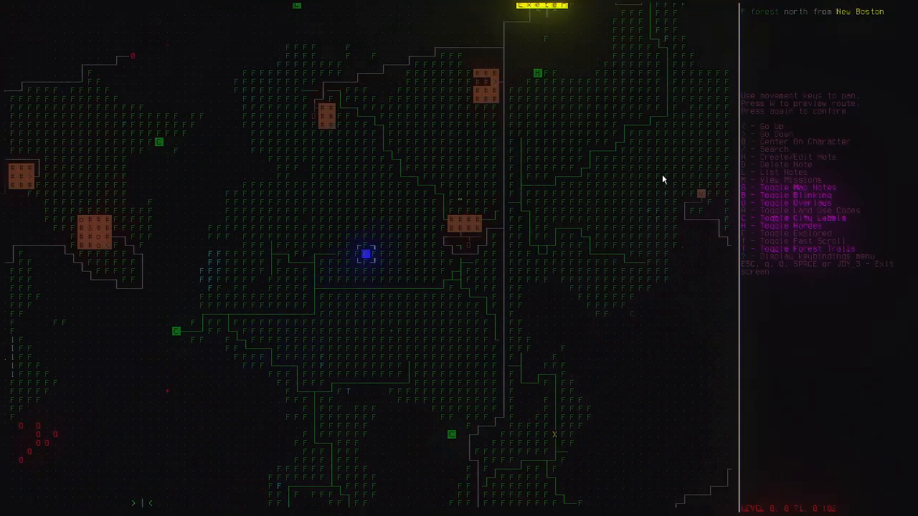
{"action": "key", "text": "u"}
{"action": "key", "text": "u"}
{"action": "key", "text": "u"}
{"action": "key", "text": "u"}
{"action": "key", "text": "u"}
{"action": "key", "text": "u"}
{"action": "key", "text": "u"}
{"action": "key", "text": "u"}
{"action": "key", "text": "u"}
{"action": "key", "text": "u"}
{"action": "key", "text": "y"}
{"action": "key", "text": "y"}
{"action": "key", "text": "y"}
{"action": "key", "text": "y"}
{"action": "key", "text": "y"}
{"action": "key", "text": "y"}
{"action": "key", "text": "y"}
{"action": "key", "text": "y"}
{"action": "key", "text": "y"}
{"action": "key", "text": "y"}
{"action": "key", "text": "y"}
{"action": "key", "text": "y"}
{"action": "key", "text": "y"}
{"action": "key", "text": "y"}
{"action": "key", "text": "y"}
{"action": "key", "text": "y"}
{"action": "key", "text": "y"}
{"action": "key", "text": "y"}
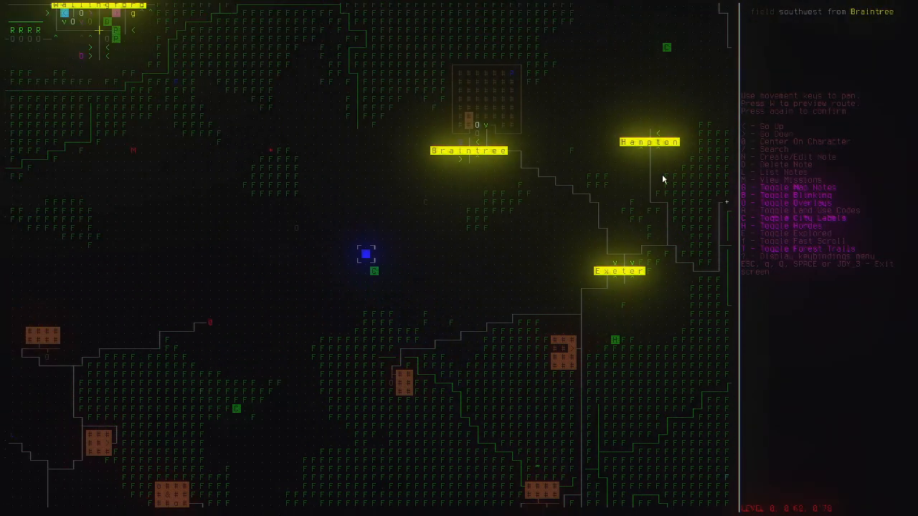
{"action": "key", "text": "b"}
{"action": "key", "text": "b"}
{"action": "key", "text": "b"}
{"action": "key", "text": "b"}
{"action": "key", "text": "b"}
{"action": "key", "text": "b"}
{"action": "key", "text": "b"}
{"action": "key", "text": "b"}
{"action": "key", "text": "b"}
{"action": "key", "text": "b"}
{"action": "key", "text": "b"}
{"action": "key", "text": "b"}
{"action": "key", "text": "b"}
{"action": "key", "text": "b"}
{"action": "key", "text": "b"}
{"action": "key", "text": "b"}
{"action": "key", "text": "b"}
{"action": "key", "text": "b"}
{"action": "key", "text": "b"}
{"action": "key", "text": "b"}
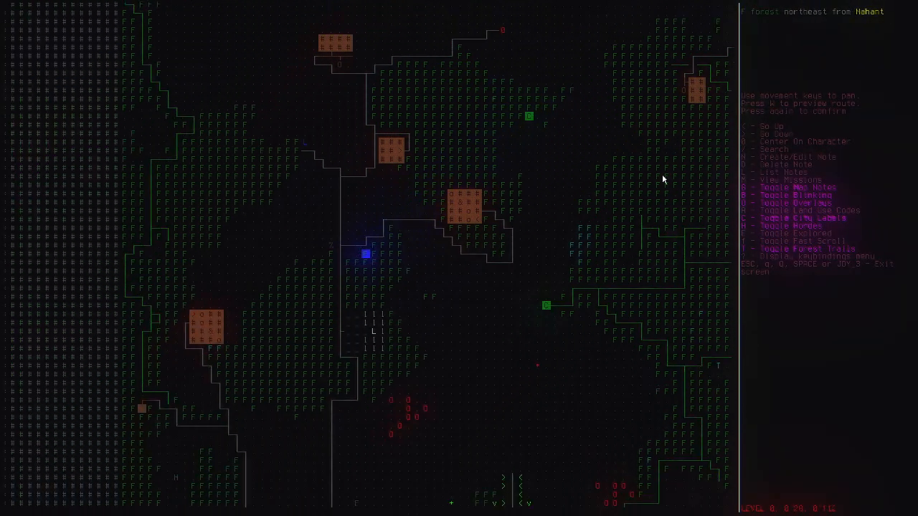
{"action": "key", "text": "n"}
{"action": "key", "text": "n"}
{"action": "key", "text": "n"}
{"action": "key", "text": "n"}
{"action": "key", "text": "n"}
{"action": "key", "text": "n"}
{"action": "key", "text": "n"}
{"action": "key", "text": "n"}
{"action": "key", "text": "n"}
{"action": "key", "text": "n"}
{"action": "key", "text": "n"}
{"action": "key", "text": "n"}
{"action": "key", "text": "n"}
{"action": "key", "text": "n"}
{"action": "key", "text": "n"}
{"action": "key", "text": "n"}
{"action": "key", "text": "n"}
{"action": "key", "text": "n"}
{"action": "key", "text": "n"}
{"action": "key", "text": "n"}
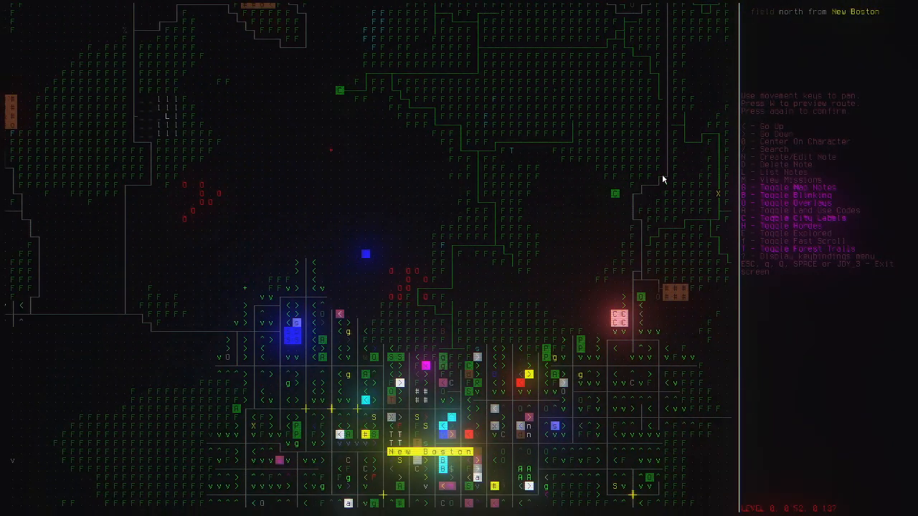
{"action": "key", "text": "j"}
{"action": "key", "text": "j"}
{"action": "key", "text": "j"}
{"action": "key", "text": "j"}
{"action": "key", "text": "j"}
{"action": "key", "text": "j"}
{"action": "key", "text": "j"}
{"action": "key", "text": "j"}
{"action": "key", "text": "j"}
{"action": "key", "text": "j"}
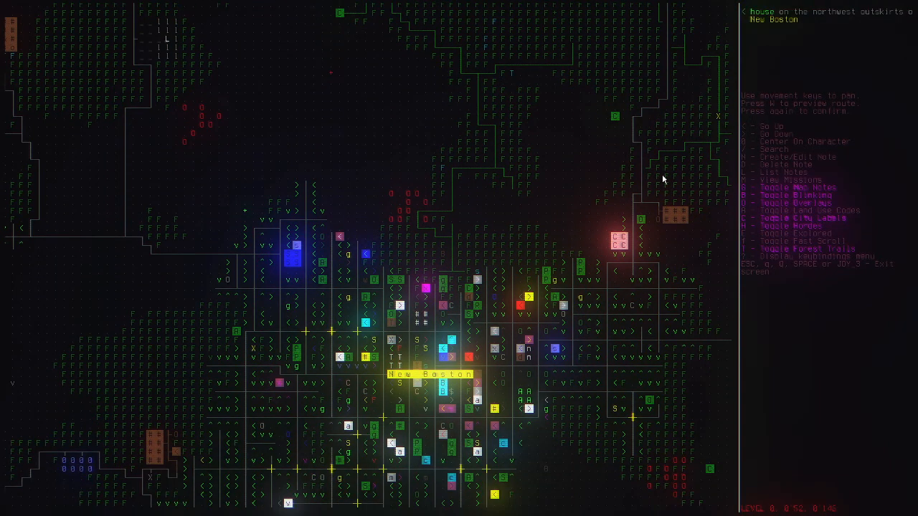
{"action": "key", "text": "n"}
{"action": "key", "text": "n"}
{"action": "key", "text": "n"}
{"action": "key", "text": "n"}
{"action": "key", "text": "n"}
{"action": "key", "text": "n"}
{"action": "key", "text": "n"}
{"action": "key", "text": "n"}
{"action": "key", "text": "n"}
{"action": "key", "text": "n"}
{"action": "key", "text": "n"}
{"action": "key", "text": "n"}
{"action": "key", "text": "j"}
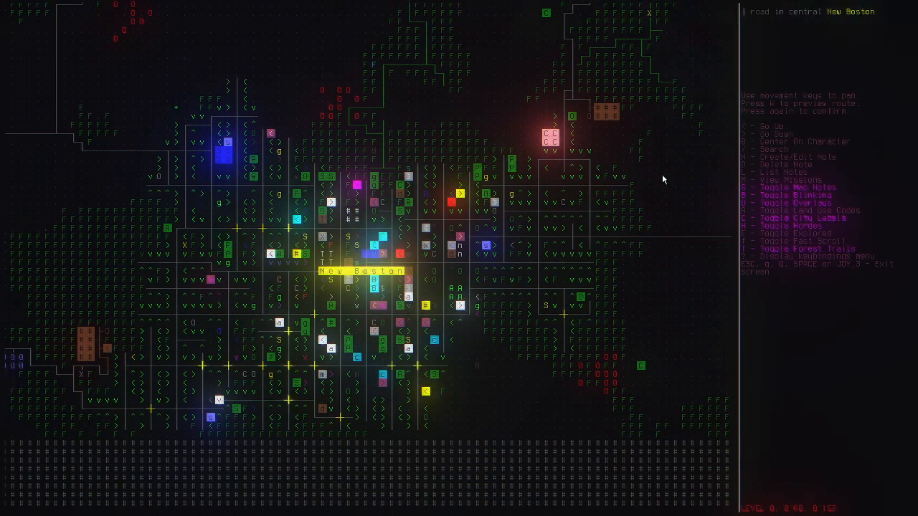
Step: Locate the demo clinic in northwest New Boston on the overmap and teleport the character to it
{"action": "key", "text": "b"}
{"action": "key", "text": "b"}
{"action": "key", "text": "h"}
{"action": "key", "text": "Left"}
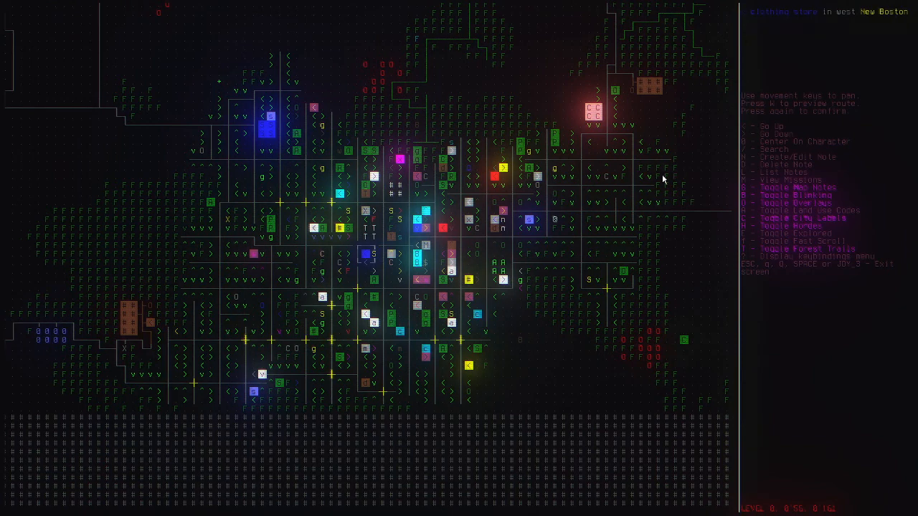
{"action": "key", "text": "Left"}
{"action": "key", "text": "Left"}
{"action": "key", "text": "Left"}
{"action": "key", "text": "Left"}
{"action": "key", "text": "Left"}
{"action": "key", "text": "Left"}
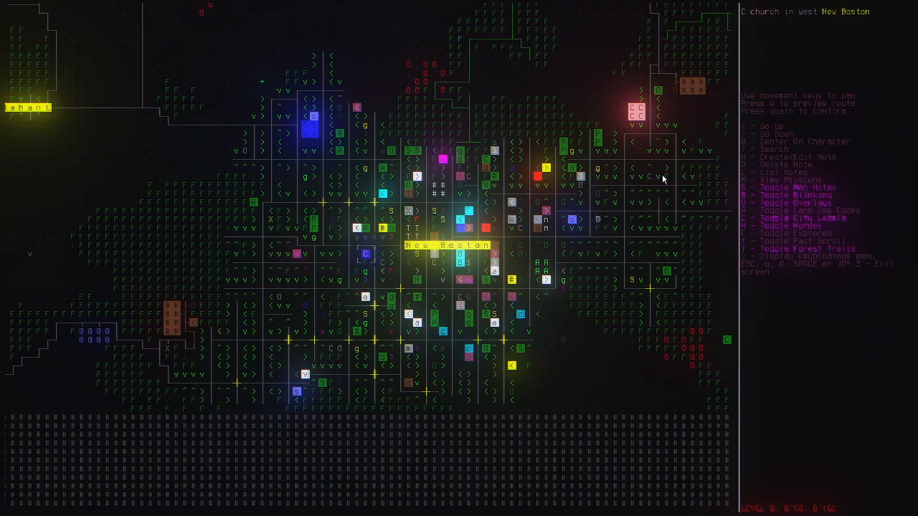
{"action": "key", "text": "Left"}
{"action": "key", "text": "Up"}
{"action": "key", "text": "Left"}
{"action": "key", "text": "Left"}
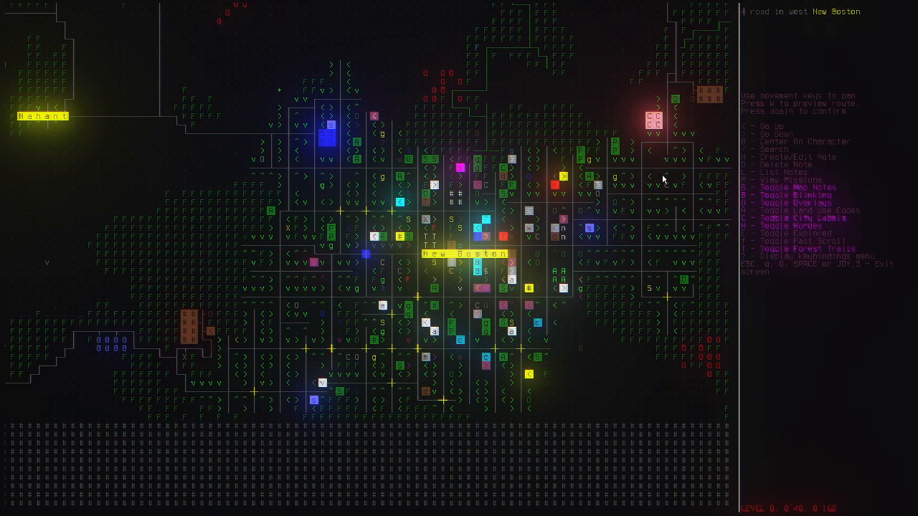
{"action": "key", "text": "Up"}
{"action": "key", "text": "Up"}
{"action": "key", "text": "Up"}
{"action": "key", "text": "Up"}
{"action": "key", "text": "Up"}
{"action": "key", "text": "Up"}
{"action": "key", "text": "Right"}
{"action": "key", "text": "Right"}
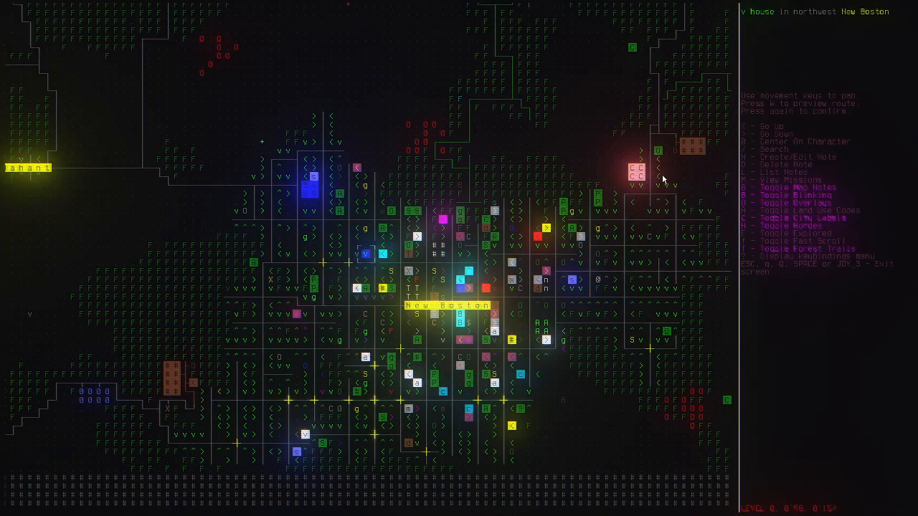
{"action": "key", "text": "Right"}
{"action": "key", "text": "Right"}
{"action": "key", "text": "Up"}
{"action": "key", "text": "Right"}
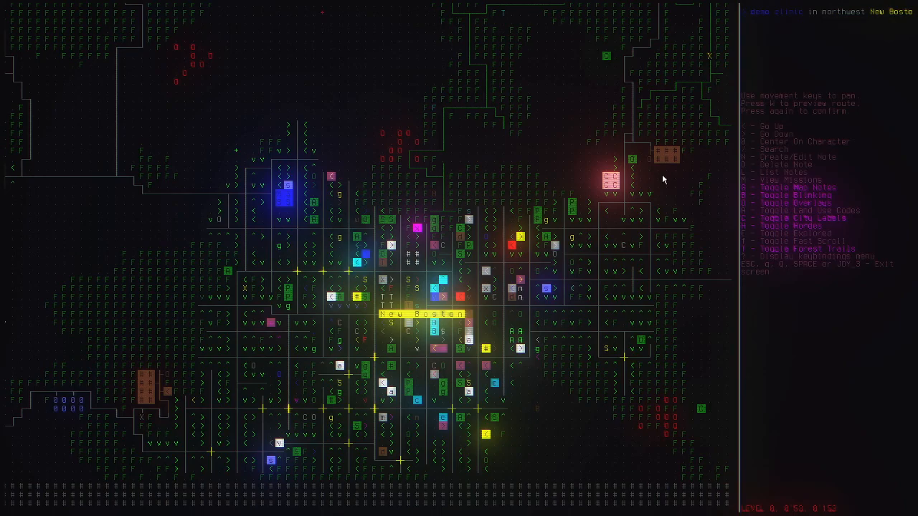
{"action": "key", "text": "Return"}
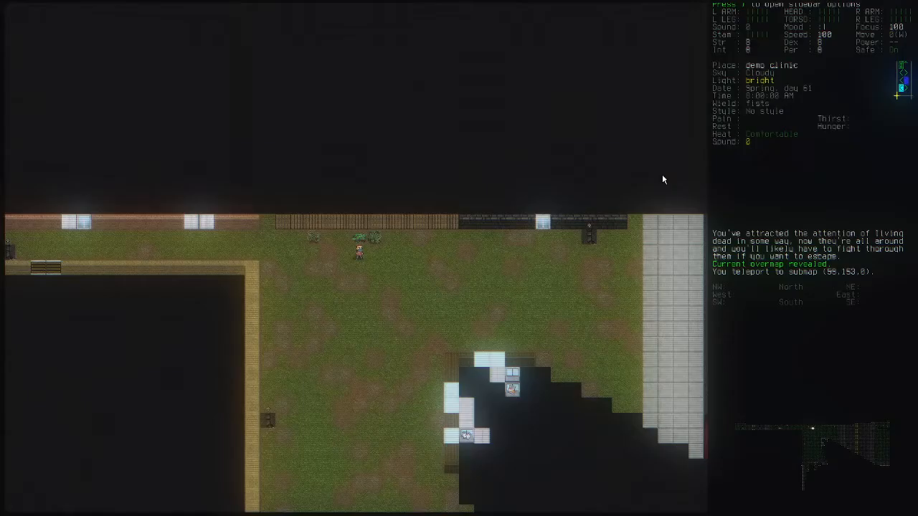
Step: Look around the demo clinic up close and examine its northwest wooden walls and laminated glass window
{"action": "key", "text": "x"}
{"action": "key", "text": "z"}
{"action": "key", "text": "z"}
{"action": "key", "text": "z"}
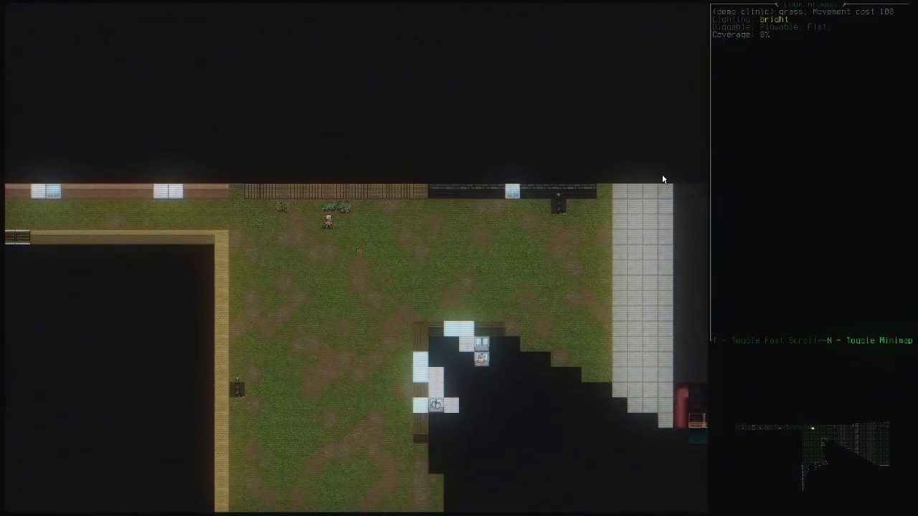
{"action": "key", "text": "n"}
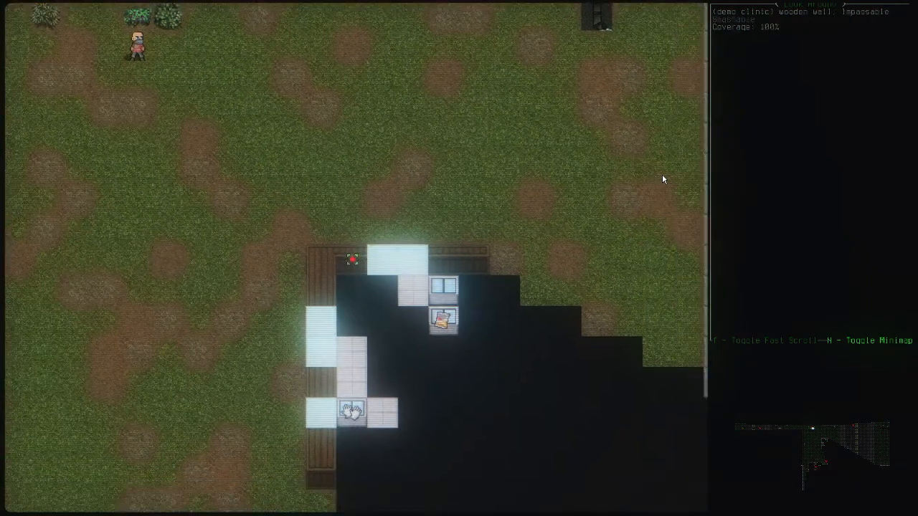
{"action": "key", "text": "l"}
{"action": "key", "text": "h"}
{"action": "key", "text": "h"}
{"action": "key", "text": "j"}
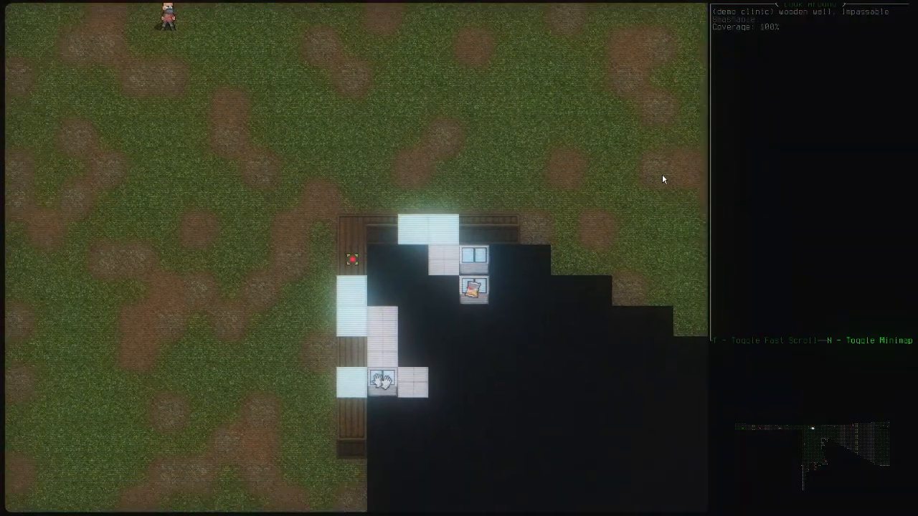
{"action": "key", "text": "j"}
{"action": "key", "text": "j"}
{"action": "key", "text": "j"}
{"action": "key", "text": "j"}
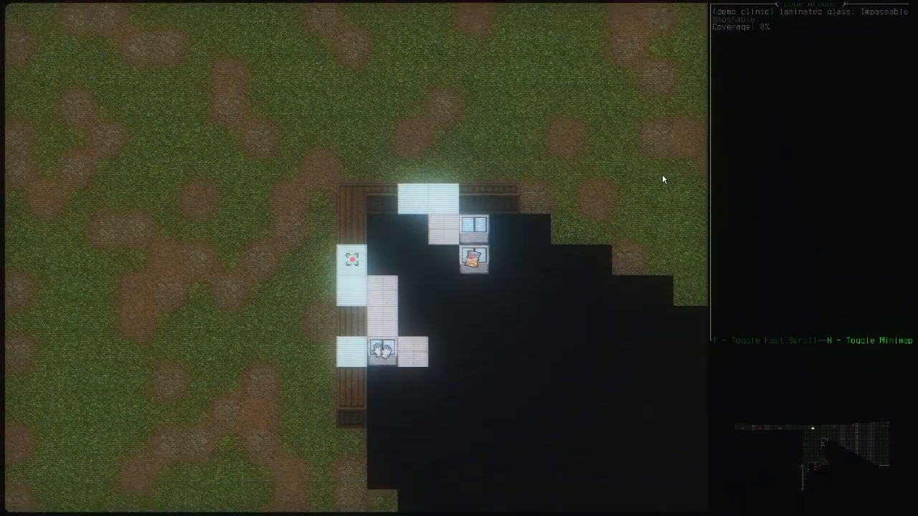
Step: Examine the two item-holding glass door fridges inside the demo clinic to check their contents
{"action": "key", "text": "l"}
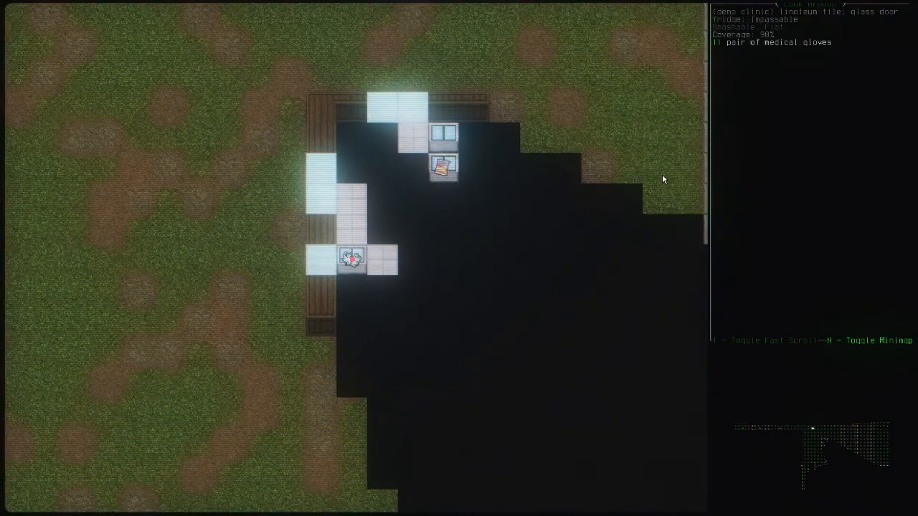
{"action": "key", "text": "u"}
{"action": "key", "text": "u"}
{"action": "key", "text": "u"}
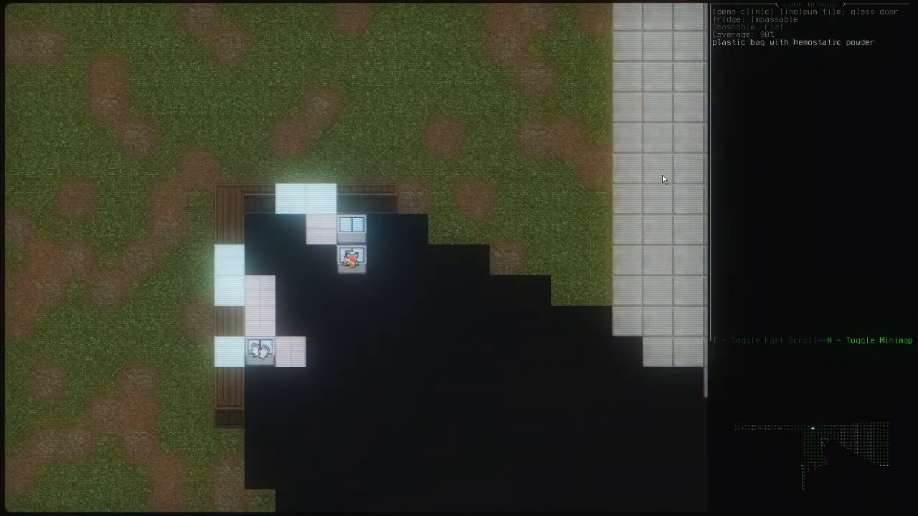
Step: Look over the demo clinic's northwest corner and the lawn between it and the character
{"action": "key", "text": "k"}
{"action": "key", "text": "h"}
{"action": "key", "text": "h"}
{"action": "key", "text": "h"}
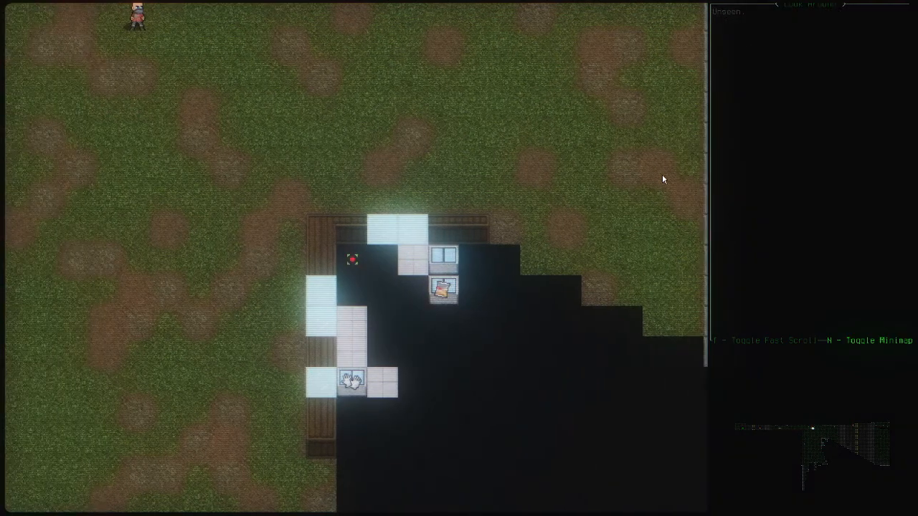
{"action": "key", "text": "y"}
{"action": "key", "text": "y"}
{"action": "key", "text": "y"}
{"action": "key", "text": "y"}
{"action": "key", "text": "k"}
{"action": "key", "text": "Z"}
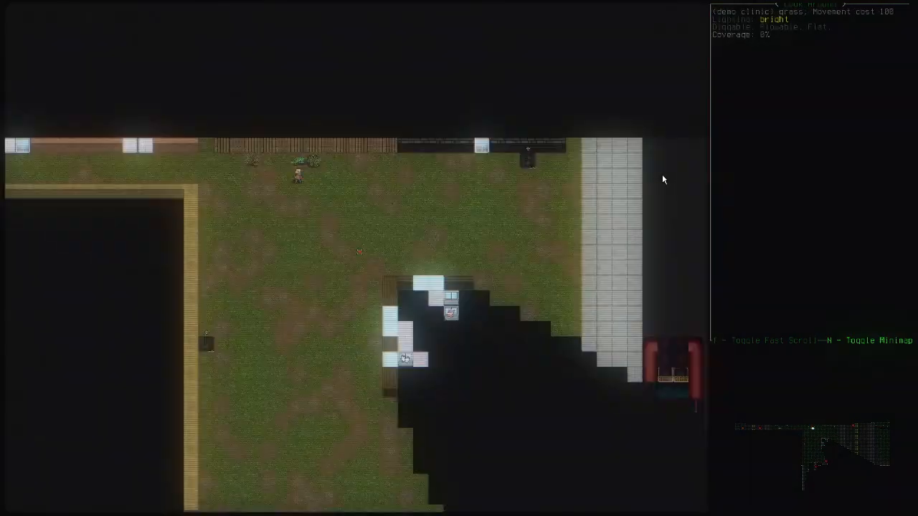
{"action": "key", "text": "Escape"}
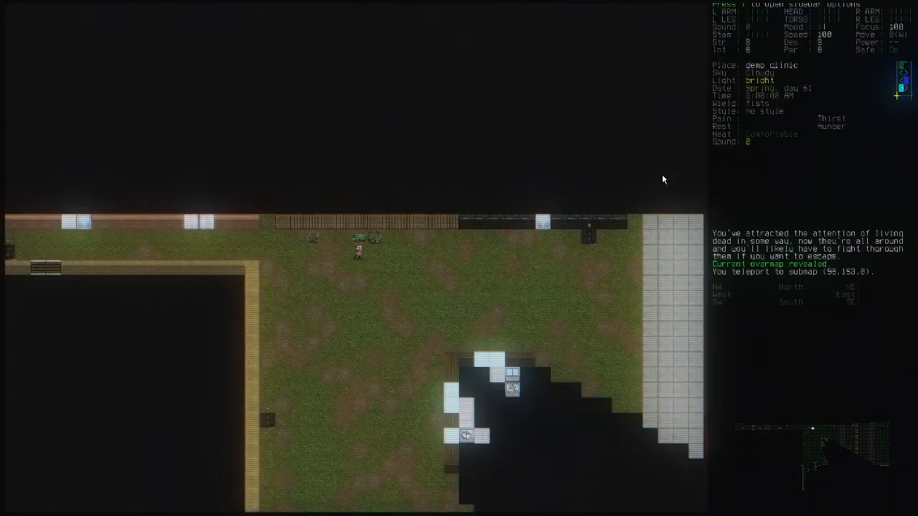
Step: Switch the character to running, turn safe mode off, and head southwest across the lawn toward the neighboring house
{"action": "key", "text": "quotedbl"}
{"action": "key", "text": "r"}
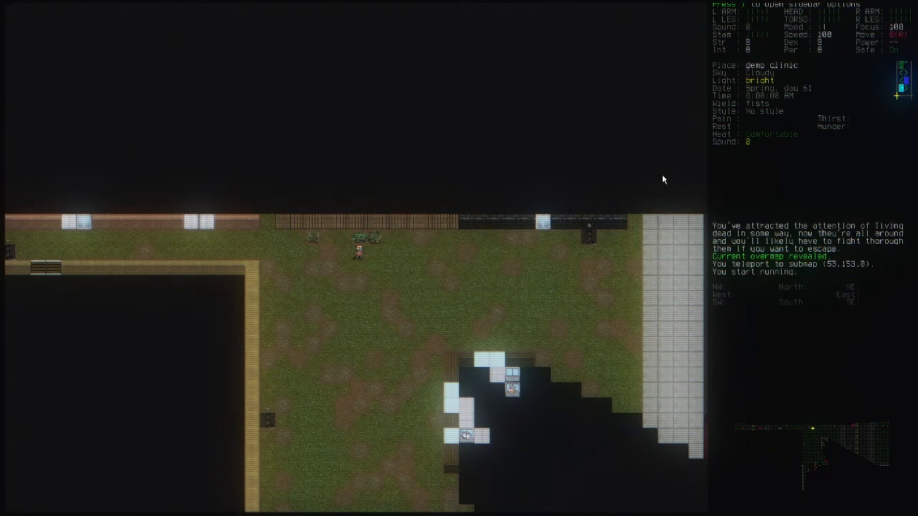
{"action": "key", "text": "b"}
{"action": "key", "text": "b"}
{"action": "key", "text": "b"}
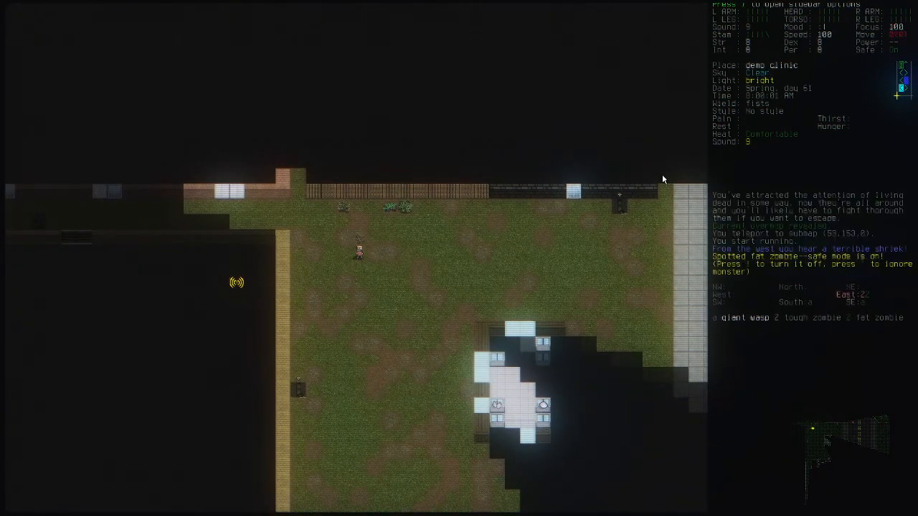
{"action": "key", "text": "exclam"}
{"action": "key", "text": "b"}
{"action": "key", "text": "b"}
{"action": "key", "text": "b"}
{"action": "key", "text": "b"}
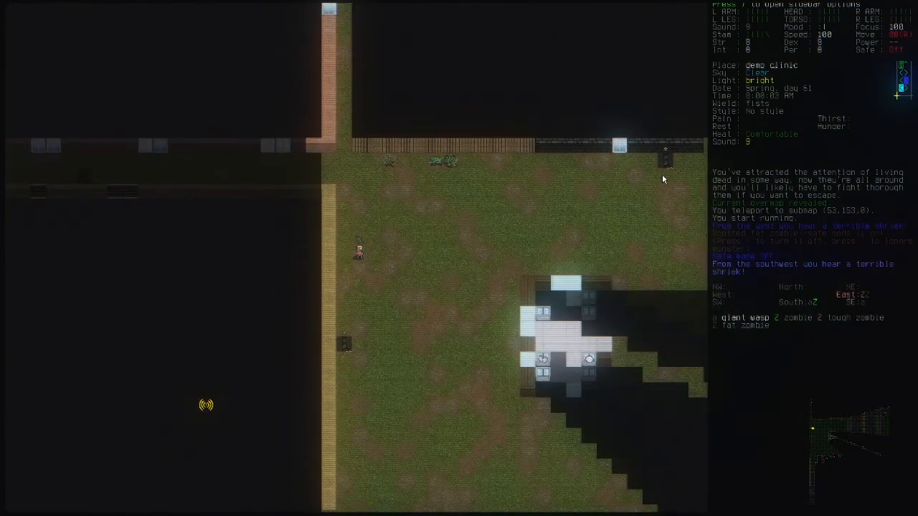
Step: Run south along the neighboring house's wall to the downspout and climb it to the gutter level
{"action": "key", "text": "j"}
{"action": "key", "text": "j"}
{"action": "key", "text": "j"}
{"action": "key", "text": "j"}
{"action": "key", "text": "j"}
{"action": "key", "text": "j"}
{"action": "key", "text": "j"}
{"action": "key", "text": "j"}
{"action": "key", "text": "j"}
{"action": "key", "text": "j"}
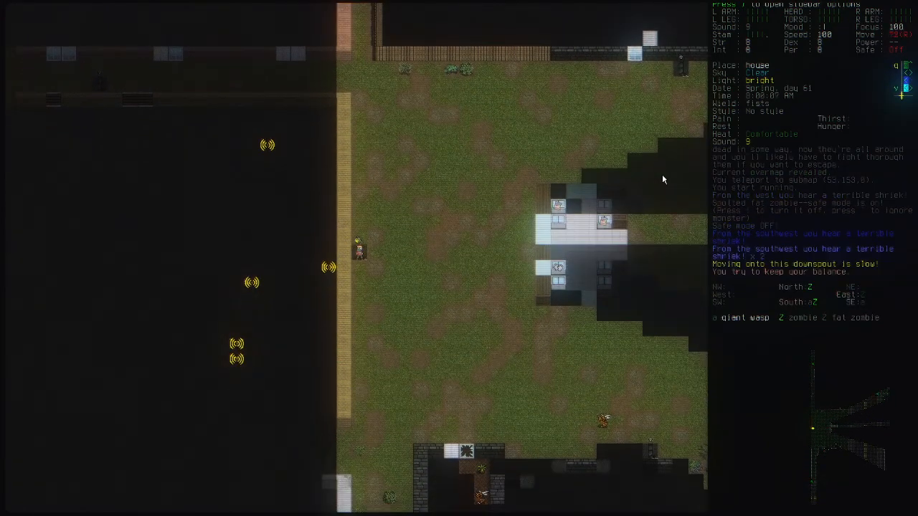
{"action": "key", "text": "1"}
Step: Examine the extent of the demo clinic's flat roof across the lawn, checking its corners and edges
{"action": "key", "text": "x"}
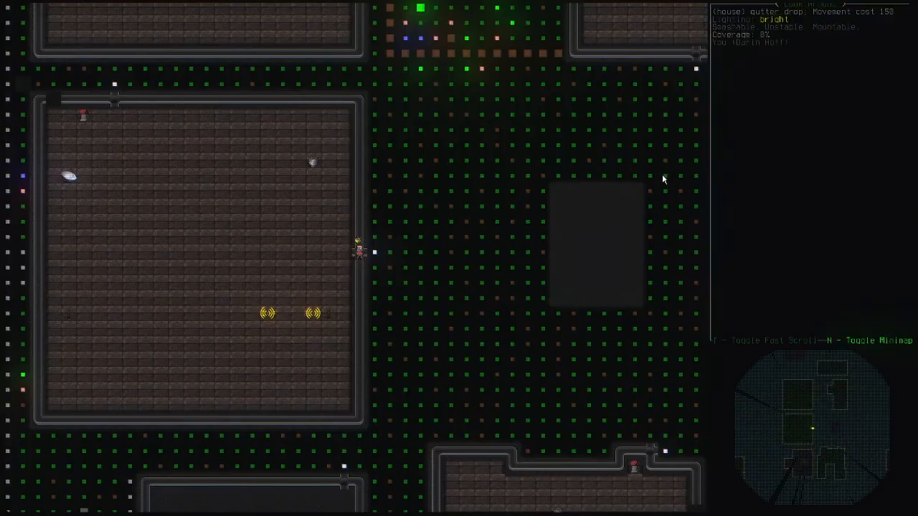
{"action": "key", "text": "l"}
{"action": "key", "text": "l"}
{"action": "key", "text": "l"}
{"action": "key", "text": "l"}
{"action": "key", "text": "l"}
{"action": "key", "text": "l"}
{"action": "key", "text": "l"}
{"action": "key", "text": "l"}
{"action": "key", "text": "l"}
{"action": "key", "text": "l"}
{"action": "key", "text": "l"}
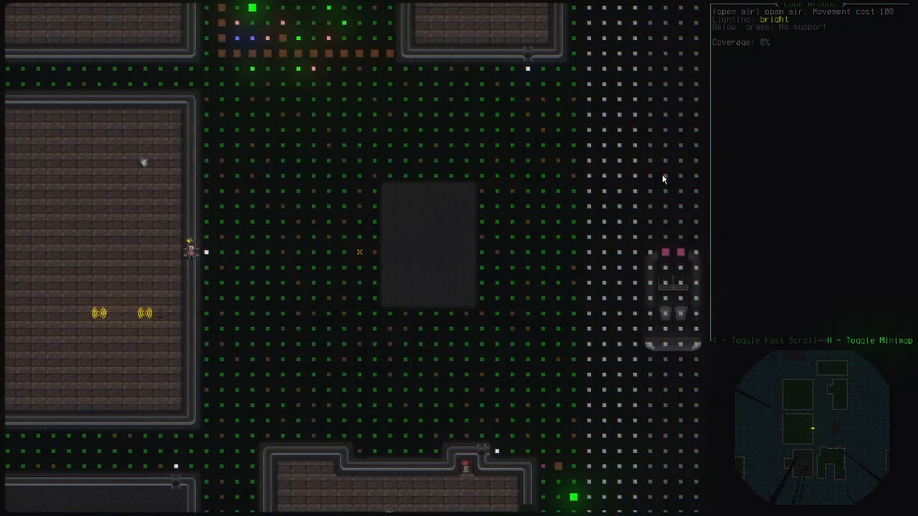
{"action": "key", "text": "l"}
{"action": "key", "text": "l"}
{"action": "key", "text": "l"}
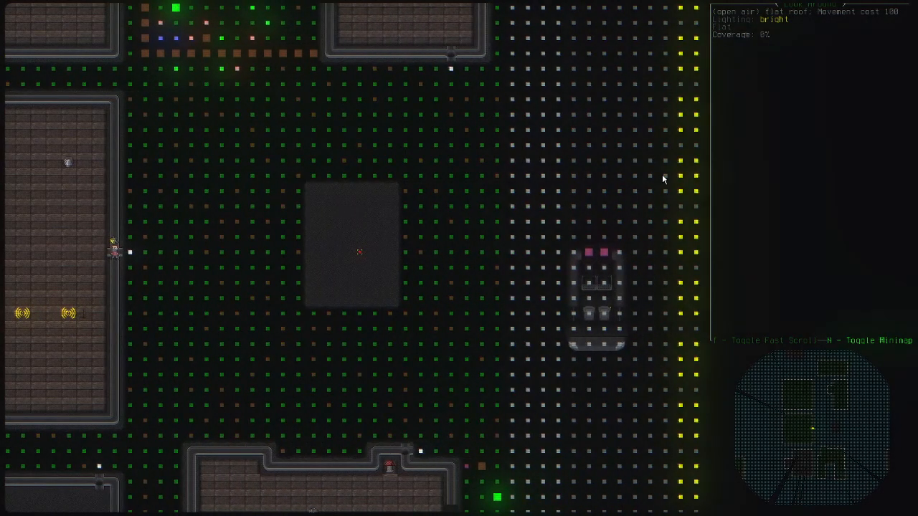
{"action": "key", "text": "j"}
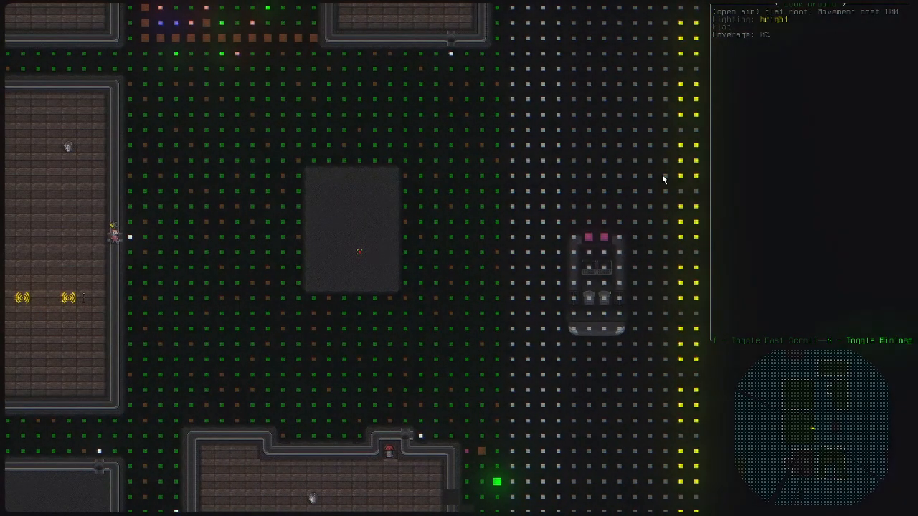
{"action": "key", "text": "u"}
{"action": "key", "text": "k"}
{"action": "key", "text": "k"}
{"action": "key", "text": "k"}
{"action": "key", "text": "k"}
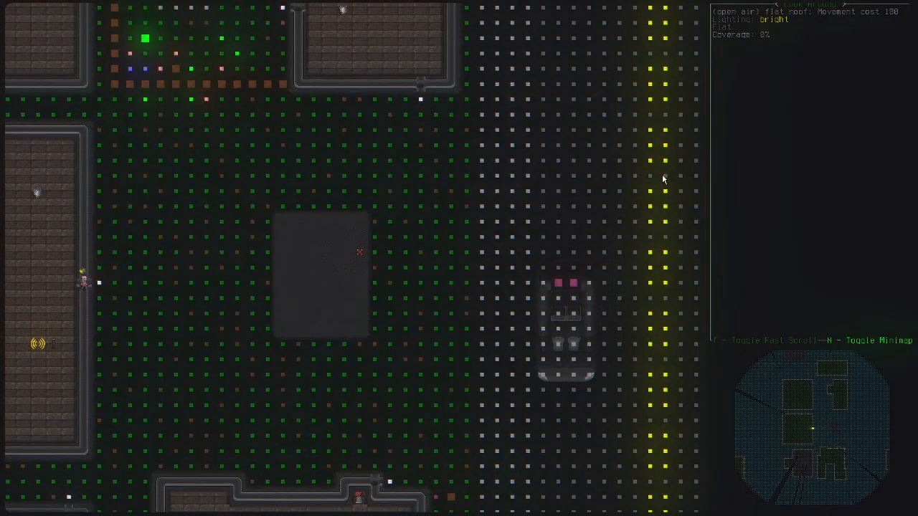
{"action": "key", "text": "h"}
{"action": "key", "text": "h"}
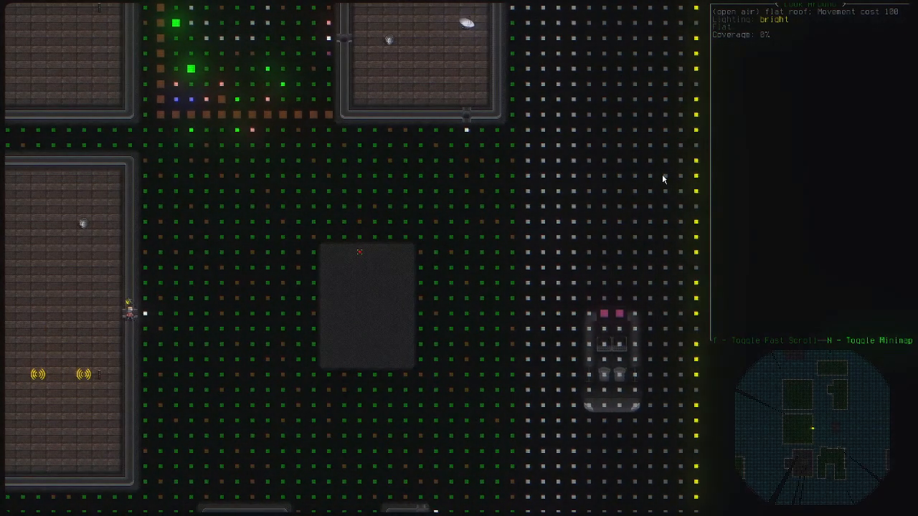
{"action": "key", "text": "j"}
{"action": "key", "text": "j"}
{"action": "key", "text": "j"}
{"action": "key", "text": "j"}
{"action": "key", "text": "h"}
{"action": "key", "text": "h"}
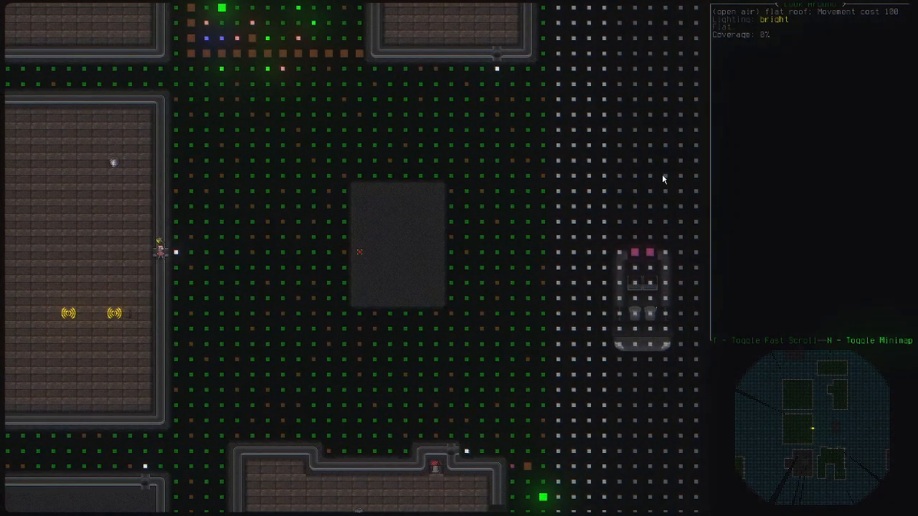
Step: Climb back down from the gutter ledge to the ground beside the neighboring house
{"action": "key", "text": "Escape"}
{"action": "key", "text": "e"}
{"action": "key", "text": "l"}
{"action": "key", "text": "Down"}
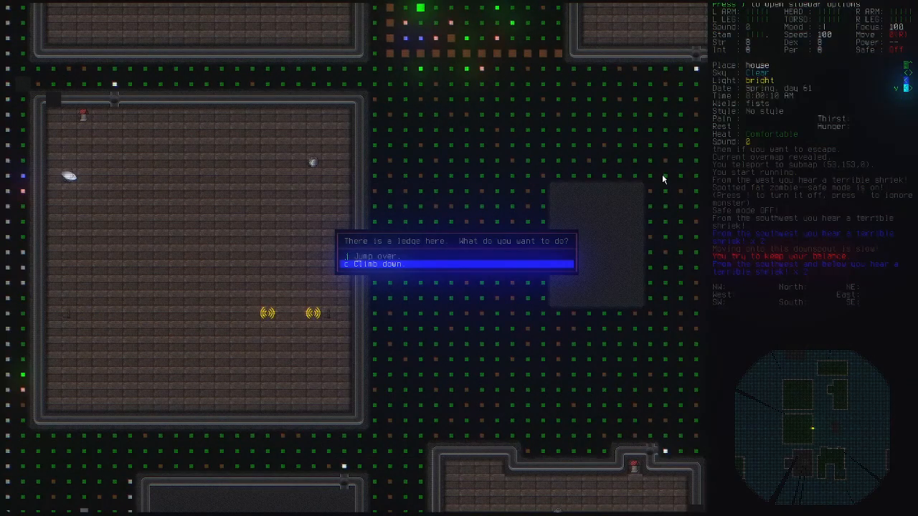
{"action": "key", "text": "Return"}
{"action": "key", "text": "y"}
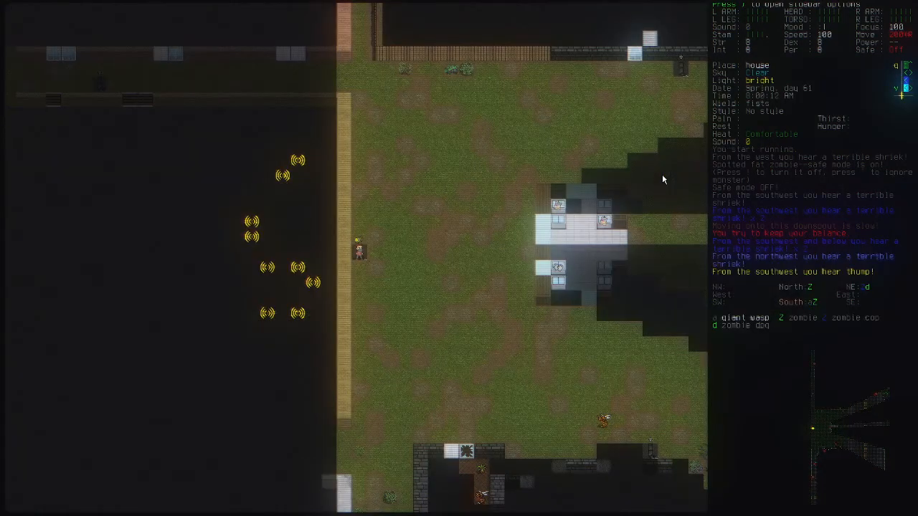
Step: Teleport the character at short range into the demo clinic, just inside its west wall
{"action": "key", "text": "~"}
{"action": "key", "text": "Up"}
{"action": "key", "text": "Up"}
{"action": "key", "text": "Return"}
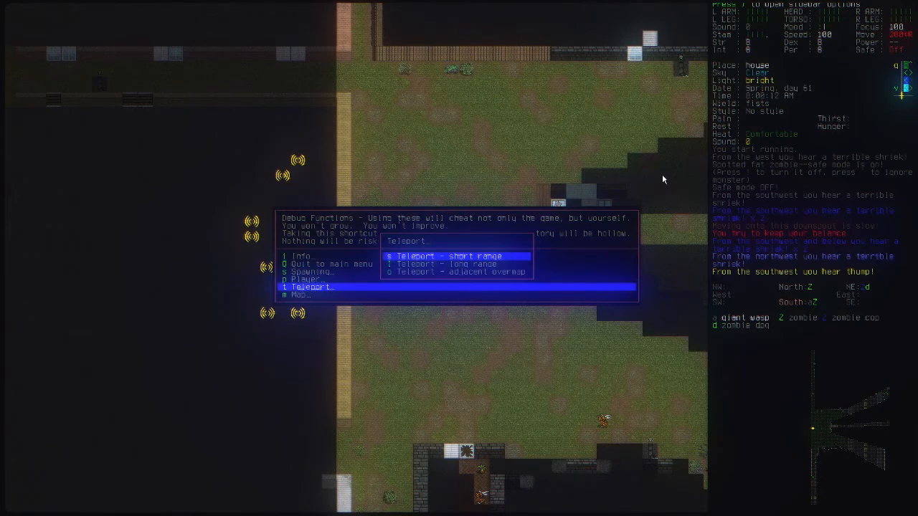
{"action": "key", "text": "Return"}
{"action": "key", "text": "Right"}
{"action": "key", "text": "Right"}
{"action": "key", "text": "Right"}
{"action": "key", "text": "Right"}
{"action": "key", "text": "Right"}
{"action": "key", "text": "Right"}
{"action": "key", "text": "Right"}
{"action": "key", "text": "Right"}
{"action": "key", "text": "Right"}
{"action": "key", "text": "Right"}
{"action": "key", "text": "Right"}
{"action": "key", "text": "Right"}
{"action": "key", "text": "Right"}
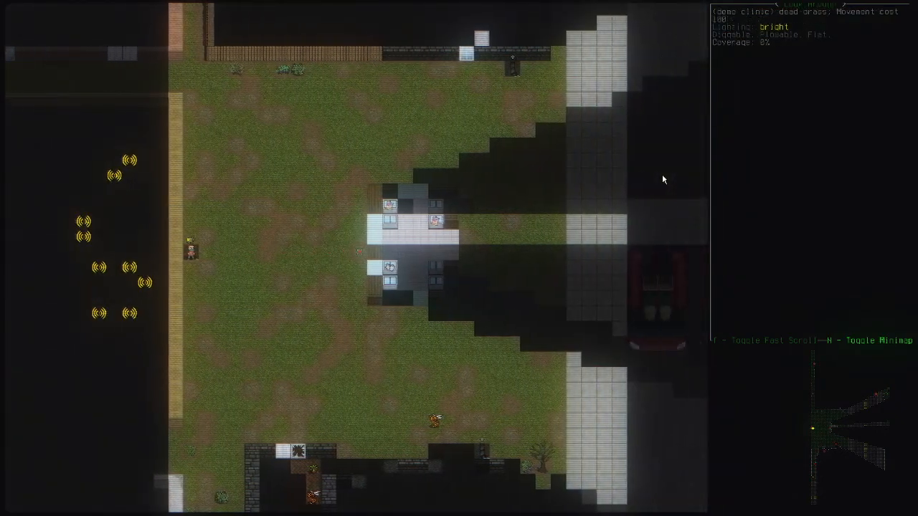
{"action": "key", "text": "Right"}
{"action": "key", "text": "Right"}
{"action": "key", "text": "Return"}
Step: Examine the glass door fridges inside the demo clinic, checking the contents of the southeast and northwest ones
{"action": "key", "text": "x"}
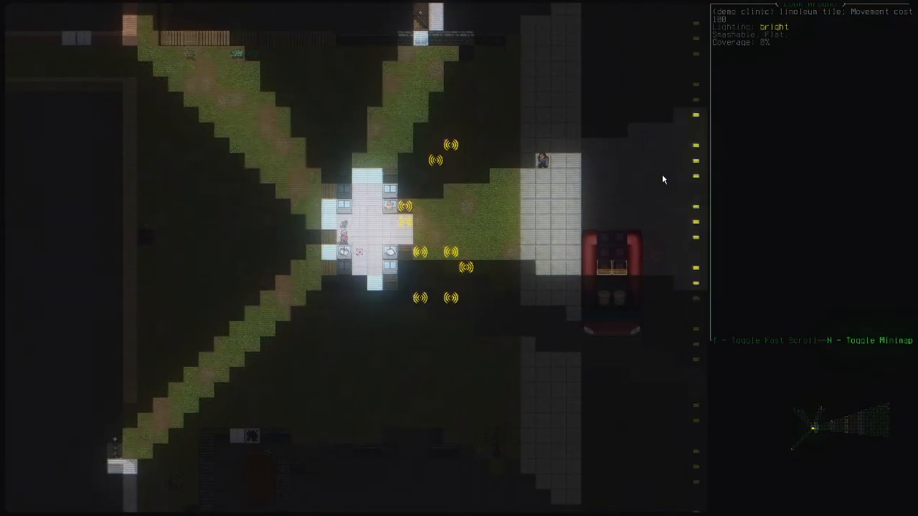
{"action": "key", "text": "z"}
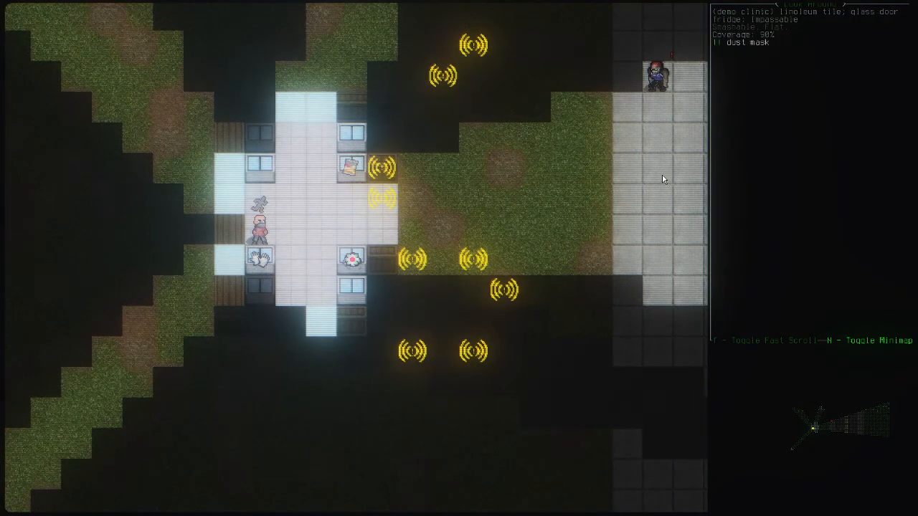
{"action": "key", "text": "Left"}
{"action": "key", "text": "Left"}
{"action": "key", "text": "Left"}
{"action": "key", "text": "Up"}
{"action": "key", "text": "Up"}
{"action": "key", "text": "Up"}
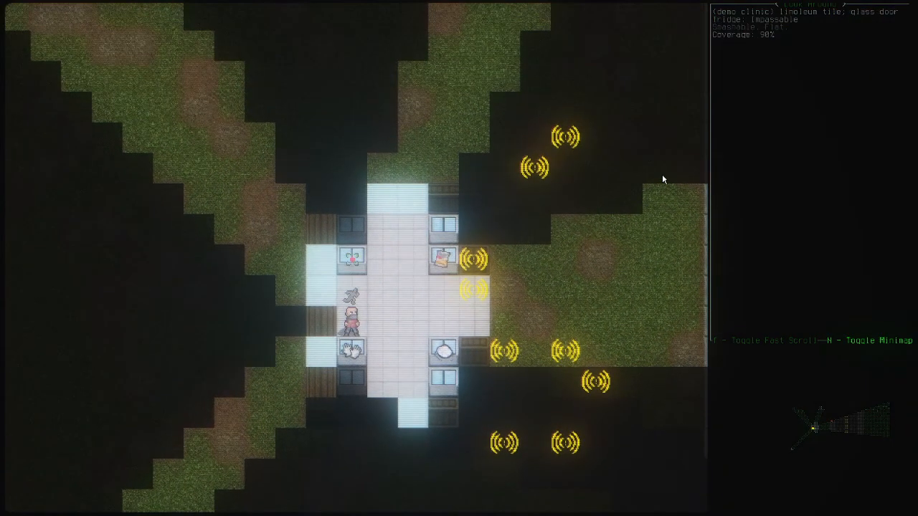
{"action": "key", "text": "Right"}
{"action": "key", "text": "Right"}
{"action": "key", "text": "Right"}
{"action": "key", "text": "Escape"}
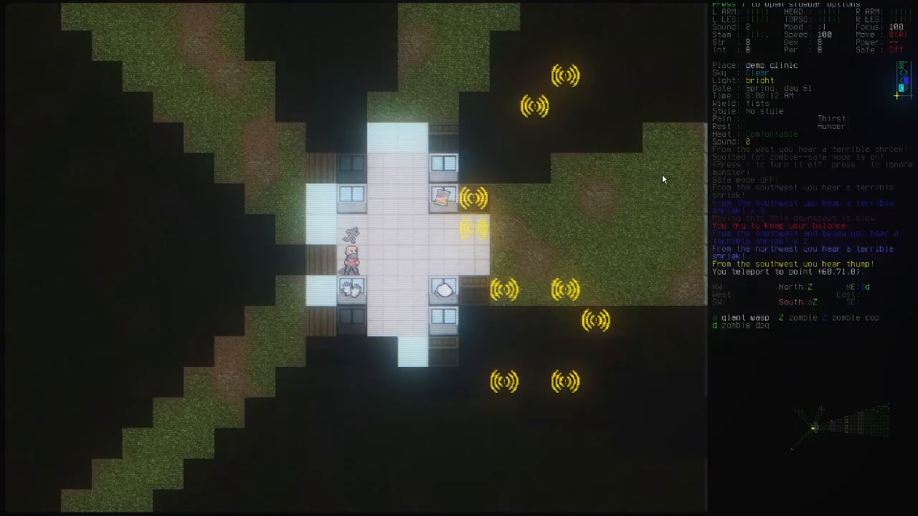
Step: Look east from the clinic interior across the lawn to the sidewalk and the red car
{"action": "key", "text": "x"}
{"action": "key", "text": "Right"}
{"action": "key", "text": "Right"}
{"action": "key", "text": "Right"}
{"action": "key", "text": "Right"}
{"action": "key", "text": "Right"}
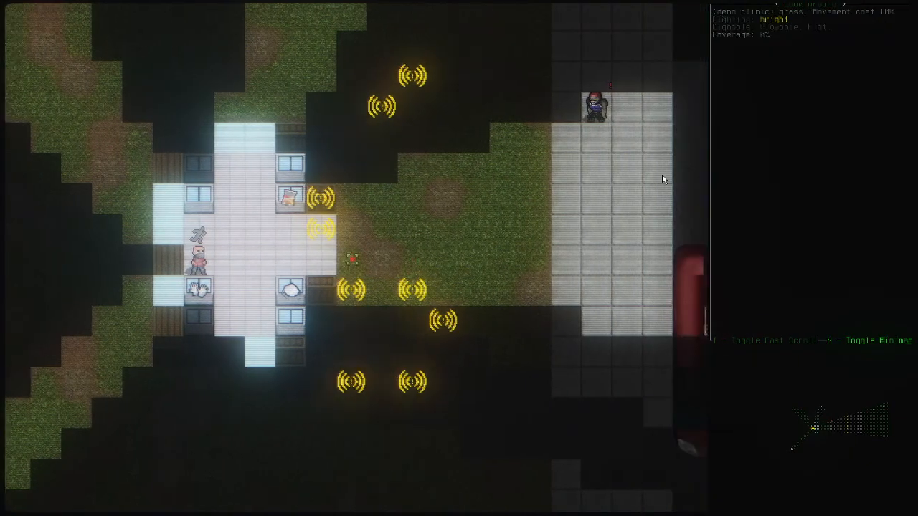
{"action": "key", "text": "Right"}
{"action": "key", "text": "Right"}
{"action": "key", "text": "Right"}
{"action": "key", "text": "Right"}
{"action": "key", "text": "Right"}
{"action": "key", "text": "Right"}
{"action": "key", "text": "Right"}
{"action": "key", "text": "Right"}
{"action": "key", "text": "Left"}
{"action": "key", "text": "Left"}
{"action": "key", "text": "Left"}
{"action": "key", "text": "Left"}
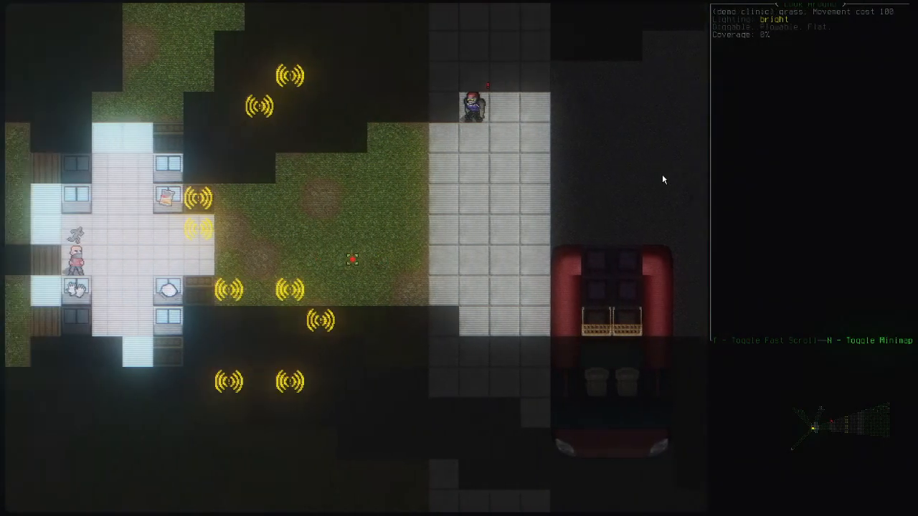
Step: Start a long-range teleport and inspect the overmap tiles just north of the demo clinic in northwest New Boston
{"action": "key", "text": "Escape"}
{"action": "key", "text": "grave"}
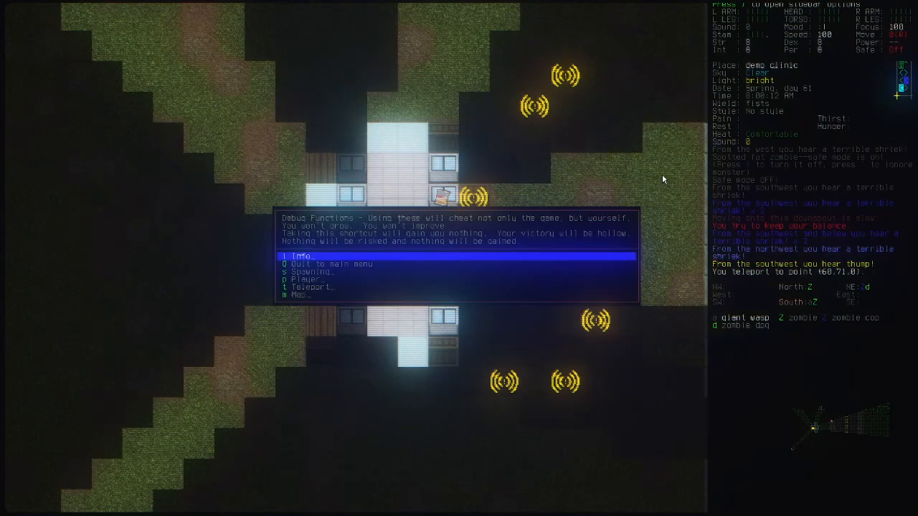
{"action": "key", "text": "t"}
{"action": "key", "text": "Down"}
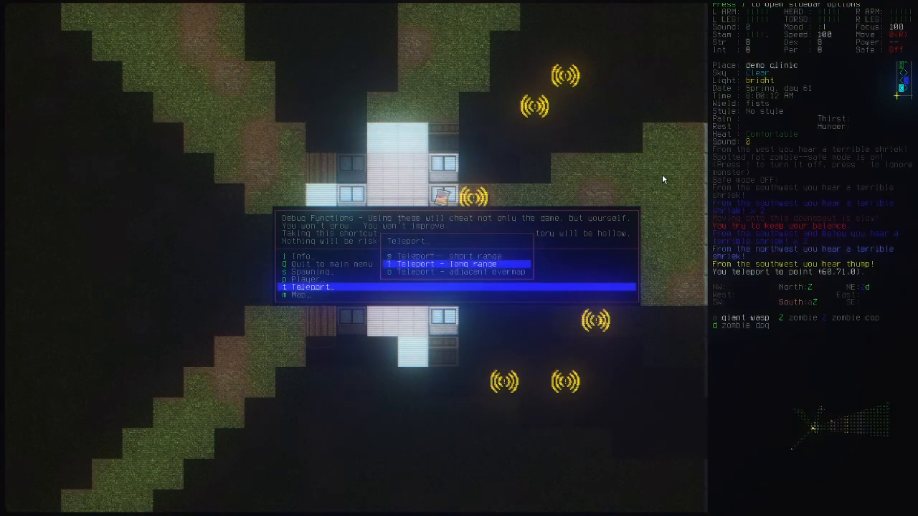
{"action": "key", "text": "Return"}
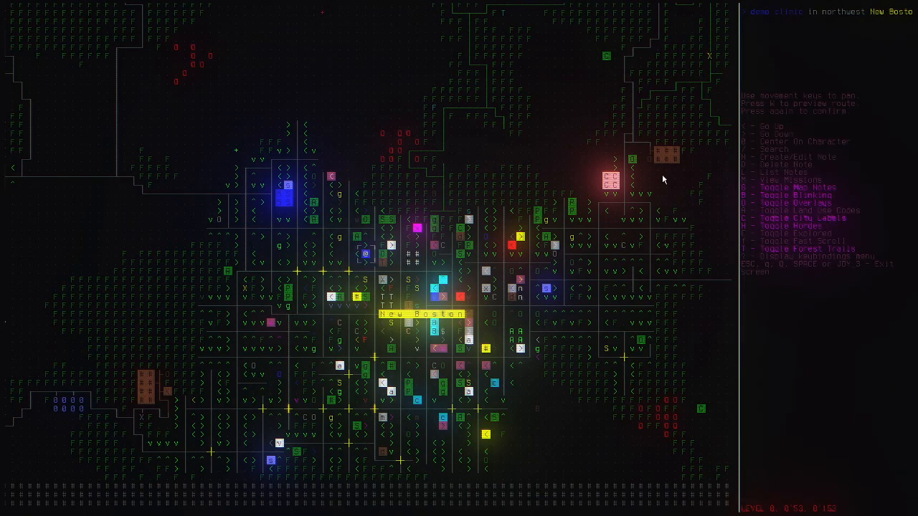
{"action": "key", "text": "y"}
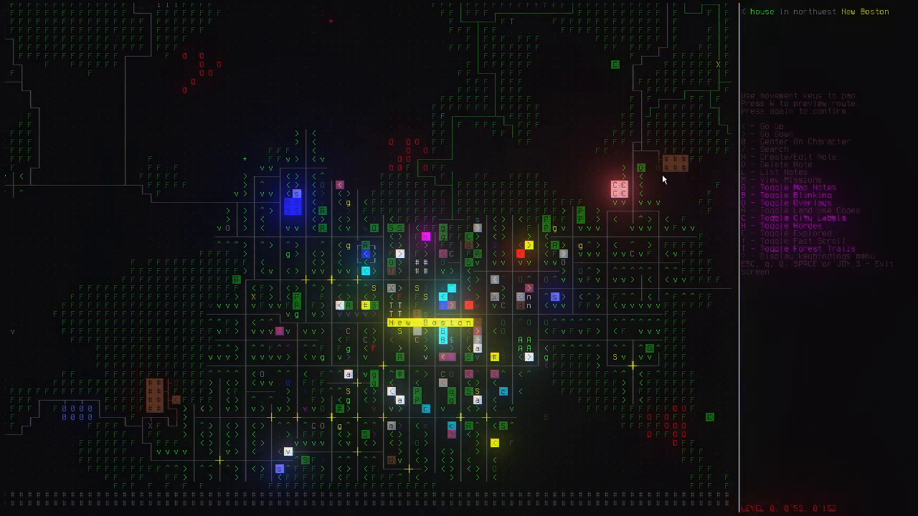
{"action": "key", "text": "k"}
{"action": "key", "text": "u"}
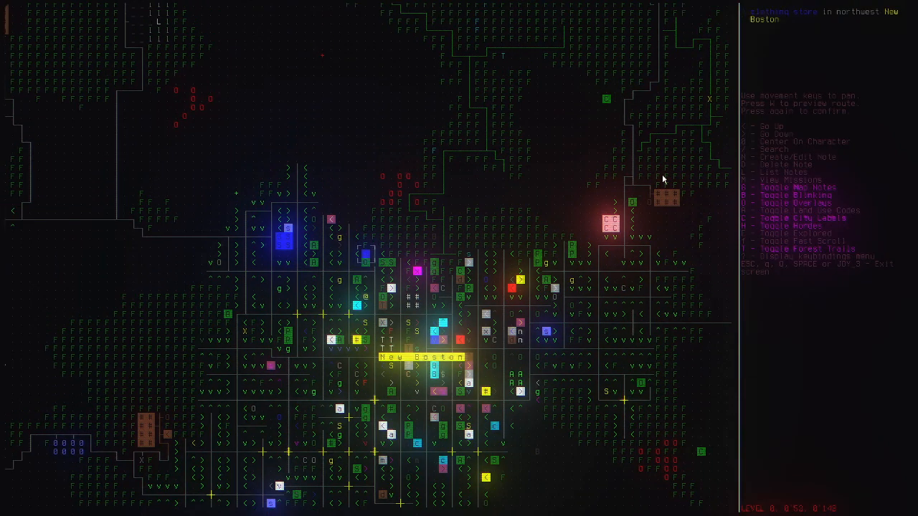
{"action": "key", "text": "j"}
{"action": "key", "text": "j"}
{"action": "key", "text": "j"}
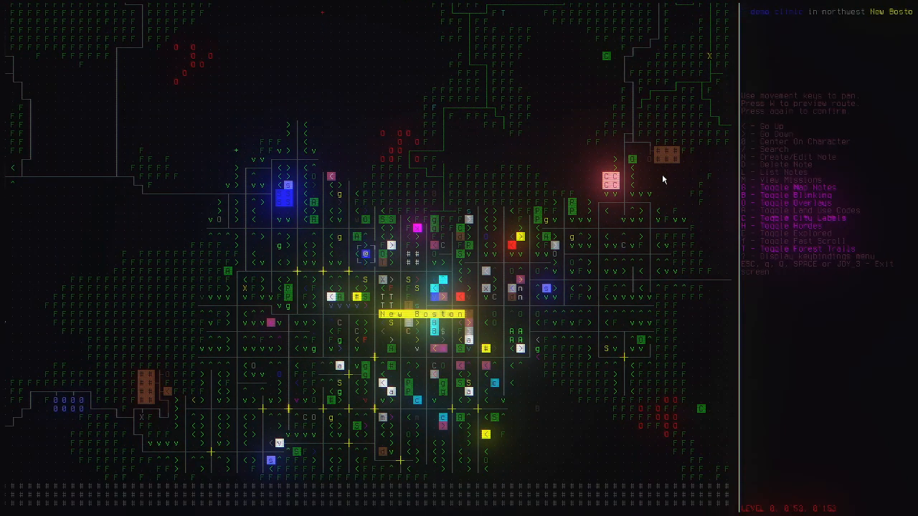
Step: Inspect the overmap southeast of the demo clinic, through central New Boston, for more clinic tiles
{"action": "key", "text": "l"}
{"action": "key", "text": "l"}
{"action": "key", "text": "l"}
{"action": "key", "text": "l"}
{"action": "key", "text": "l"}
{"action": "key", "text": "l"}
{"action": "key", "text": "l"}
{"action": "key", "text": "l"}
{"action": "key", "text": "l"}
{"action": "key", "text": "l"}
{"action": "key", "text": "l"}
{"action": "key", "text": "l"}
{"action": "key", "text": "l"}
{"action": "key", "text": "j"}
{"action": "key", "text": "j"}
{"action": "key", "text": "j"}
{"action": "key", "text": "j"}
{"action": "key", "text": "j"}
{"action": "key", "text": "j"}
{"action": "key", "text": "j"}
{"action": "key", "text": "j"}
{"action": "key", "text": "j"}
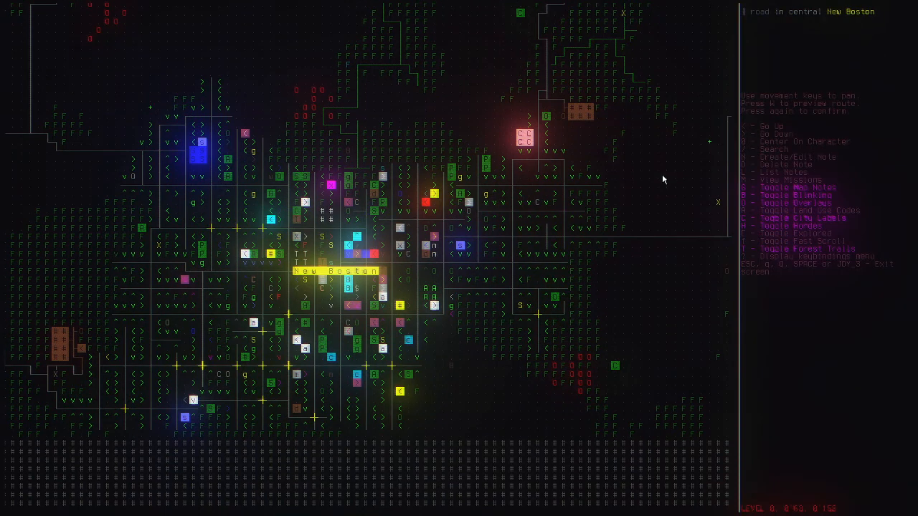
Step: Inspect the overmap tiles across southwest New Boston, out to the city's west outskirts
{"action": "key", "text": "b"}
{"action": "key", "text": "h"}
{"action": "key", "text": "h"}
{"action": "key", "text": "h"}
{"action": "key", "text": "h"}
{"action": "key", "text": "h"}
{"action": "key", "text": "h"}
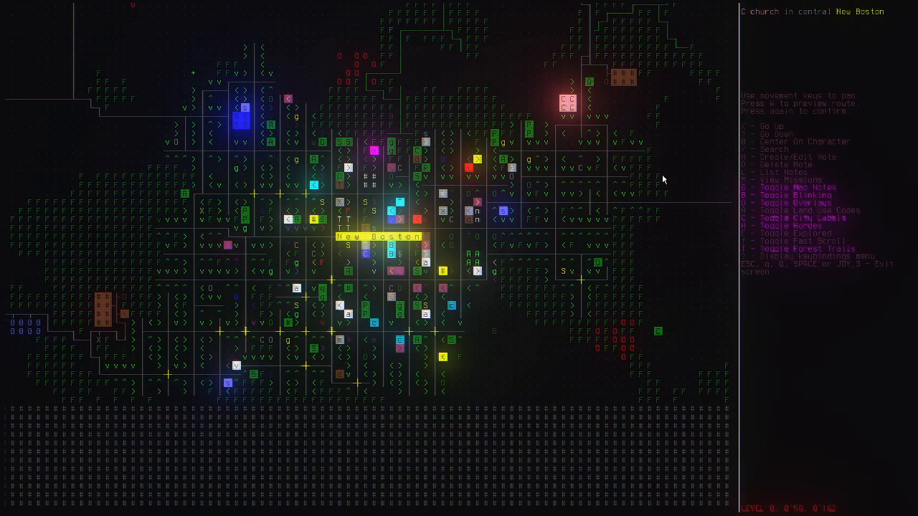
{"action": "key", "text": "h"}
{"action": "key", "text": "b"}
{"action": "key", "text": "b"}
{"action": "key", "text": "h"}
{"action": "key", "text": "h"}
{"action": "key", "text": "h"}
{"action": "key", "text": "h"}
{"action": "key", "text": "h"}
{"action": "key", "text": "h"}
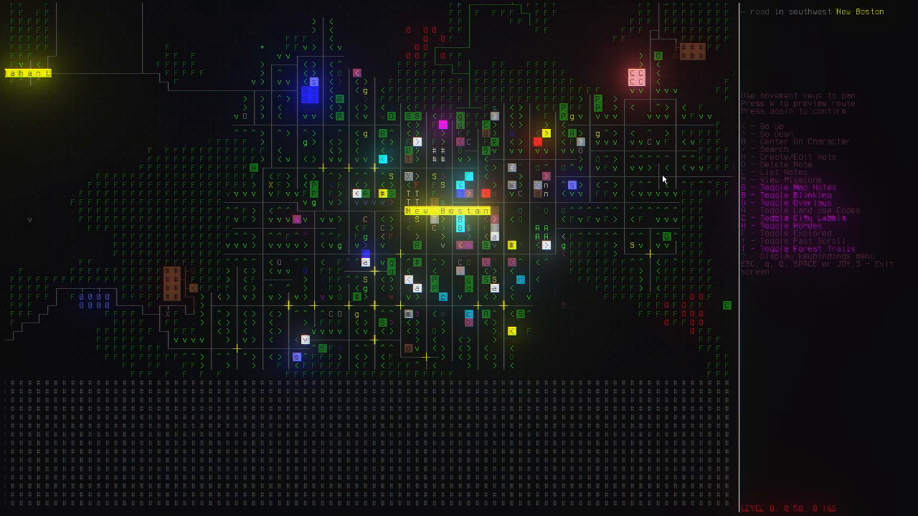
{"action": "key", "text": "b"}
{"action": "key", "text": "h"}
{"action": "key", "text": "h"}
{"action": "key", "text": "h"}
{"action": "key", "text": "h"}
{"action": "key", "text": "h"}
{"action": "key", "text": "b"}
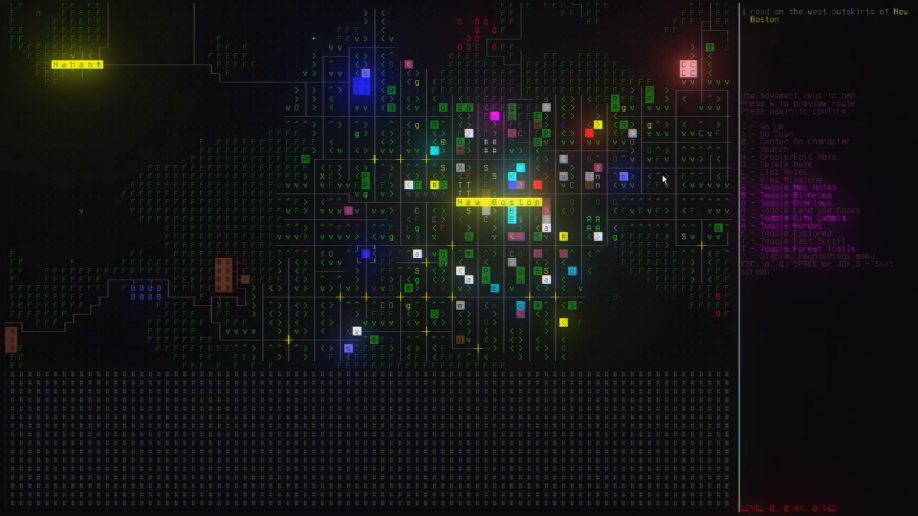
{"action": "key", "text": "j"}
Step: Inspect the overmap around Wallingford, from the field west of the town to the gas station garage on its northwest
{"action": "key", "text": "u"}
{"action": "key", "text": "u"}
{"action": "key", "text": "u"}
{"action": "key", "text": "u"}
{"action": "key", "text": "u"}
{"action": "key", "text": "u"}
{"action": "key", "text": "u"}
{"action": "key", "text": "u"}
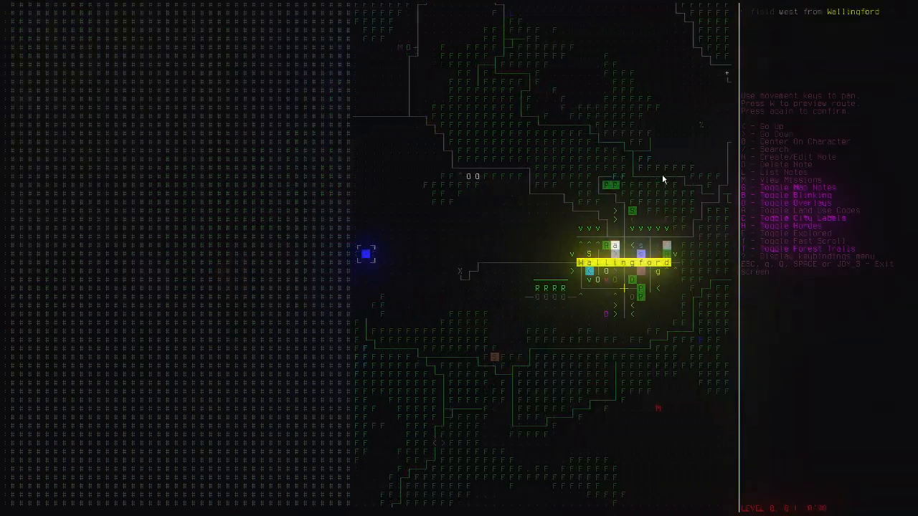
{"action": "key", "text": "u"}
{"action": "key", "text": "u"}
{"action": "key", "text": "u"}
{"action": "key", "text": "u"}
{"action": "key", "text": "u"}
{"action": "key", "text": "u"}
{"action": "key", "text": "u"}
{"action": "key", "text": "u"}
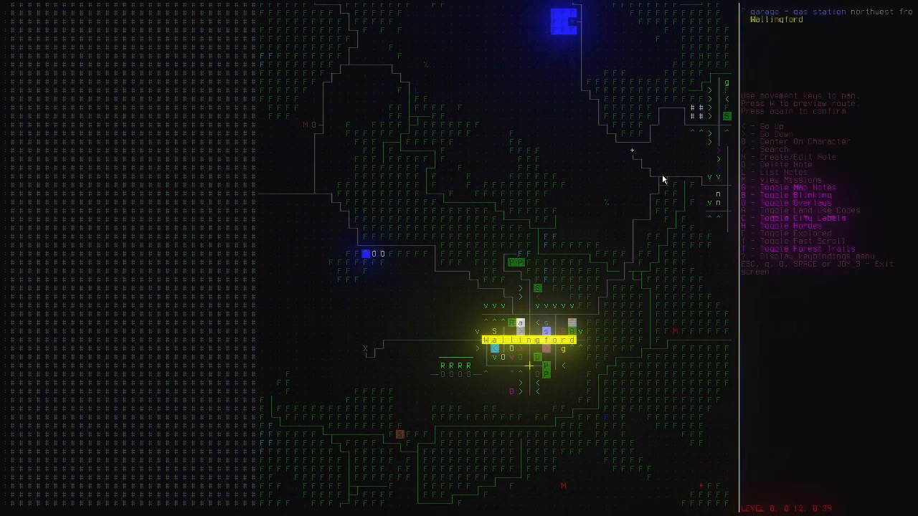
Step: Teleport the character long range into the unexplored overmap west of Wallingford
{"action": "key", "text": "h"}
{"action": "key", "text": "h"}
{"action": "key", "text": "h"}
{"action": "key", "text": "h"}
{"action": "key", "text": "h"}
{"action": "key", "text": "h"}
{"action": "key", "text": "h"}
{"action": "key", "text": "h"}
{"action": "key", "text": "b"}
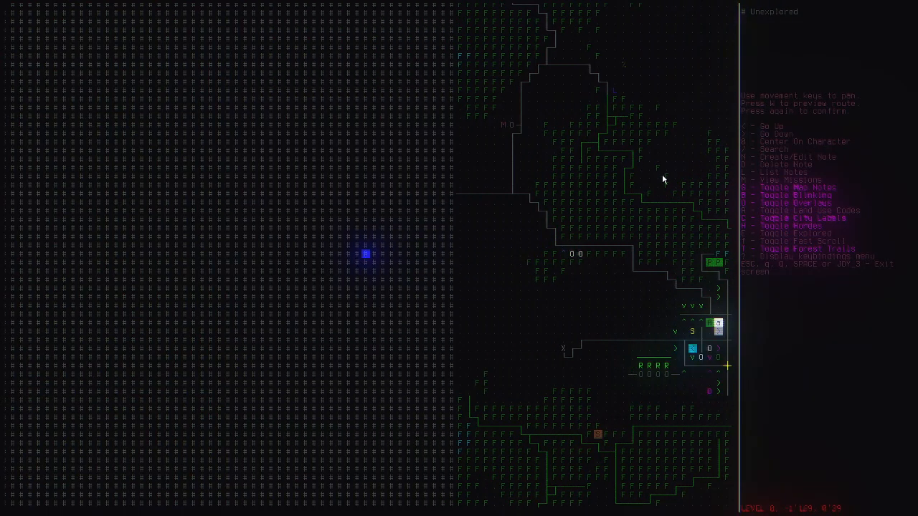
{"action": "key", "text": "j"}
{"action": "key", "text": "j"}
{"action": "key", "text": "j"}
{"action": "key", "text": "j"}
{"action": "key", "text": "j"}
{"action": "key", "text": "j"}
{"action": "key", "text": "j"}
{"action": "key", "text": "j"}
{"action": "key", "text": "j"}
{"action": "key", "text": "j"}
{"action": "key", "text": "j"}
{"action": "key", "text": "j"}
{"action": "key", "text": "j"}
{"action": "key", "text": "j"}
{"action": "key", "text": "j"}
{"action": "key", "text": "j"}
{"action": "key", "text": "j"}
{"action": "key", "text": "j"}
{"action": "key", "text": "j"}
{"action": "key", "text": "j"}
{"action": "key", "text": "n"}
{"action": "key", "text": "n"}
{"action": "key", "text": "n"}
{"action": "key", "text": "n"}
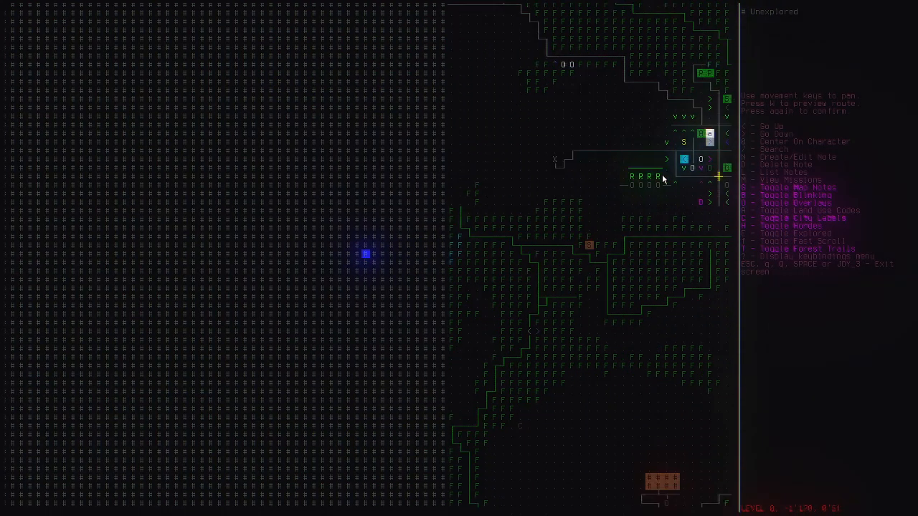
{"action": "key", "text": "h"}
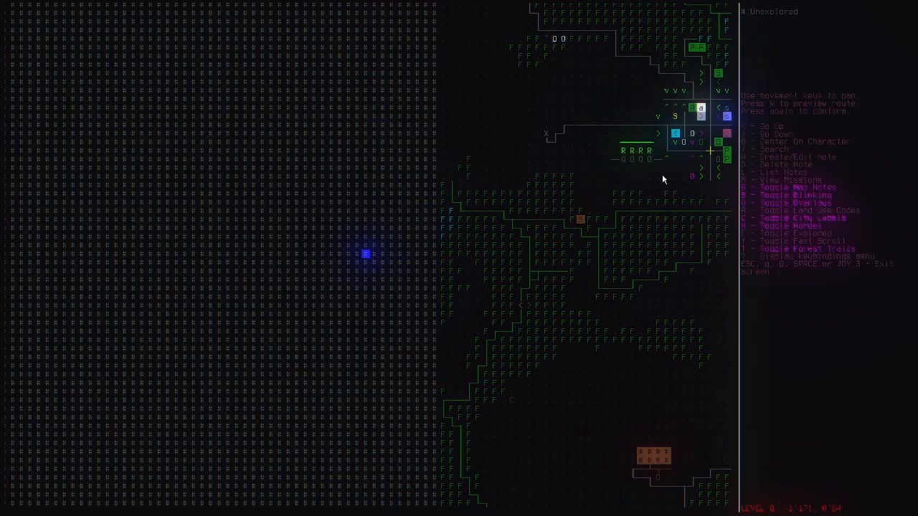
{"action": "key", "text": "Return"}
Step: Reveal the current overmap with the debug map functions
{"action": "key", "text": "asciitilde"}
{"action": "key", "text": "Up"}
{"action": "key", "text": "Return"}
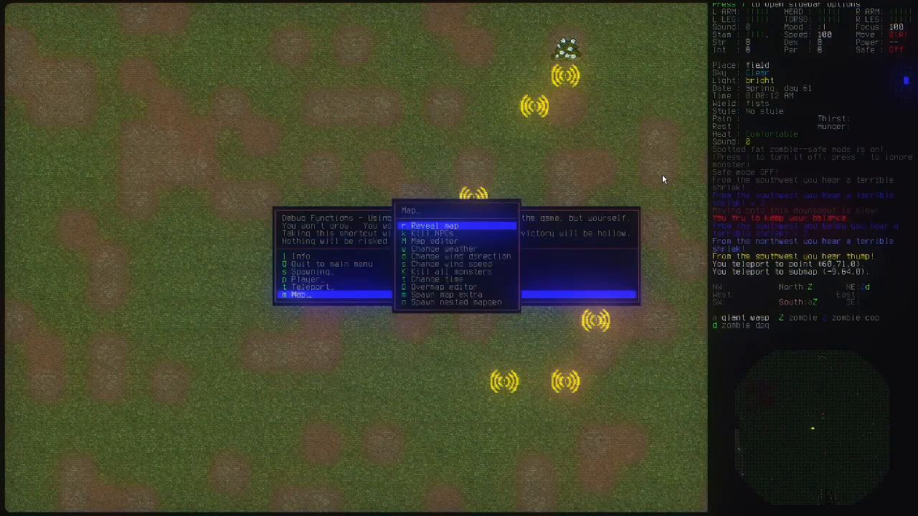
{"action": "key", "text": "Return"}
Step: Start a long-range teleport and inspect the overmap from Waterville Valley's east outskirts to the demo clinic north of the city
{"action": "key", "text": "asciitilde"}
{"action": "key", "text": "Up"}
{"action": "key", "text": "Return"}
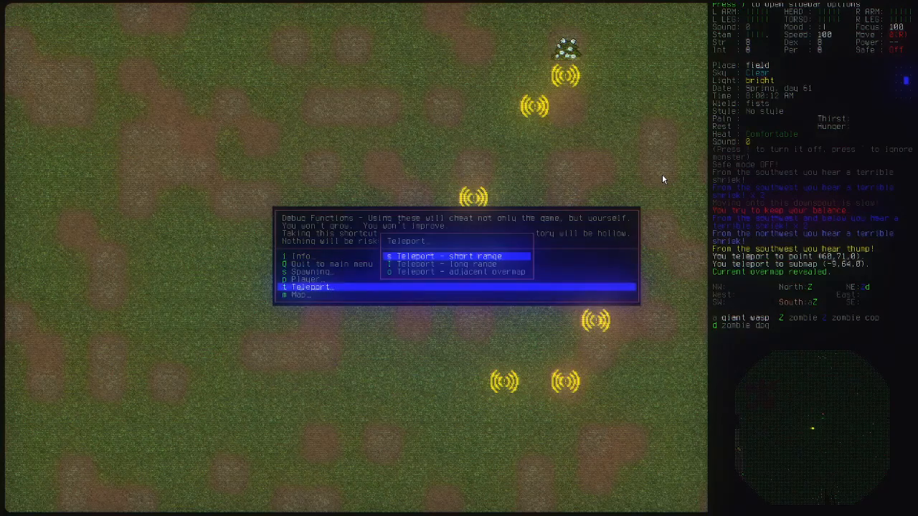
{"action": "key", "text": "Down"}
{"action": "key", "text": "Return"}
{"action": "key", "text": "h"}
{"action": "key", "text": "h"}
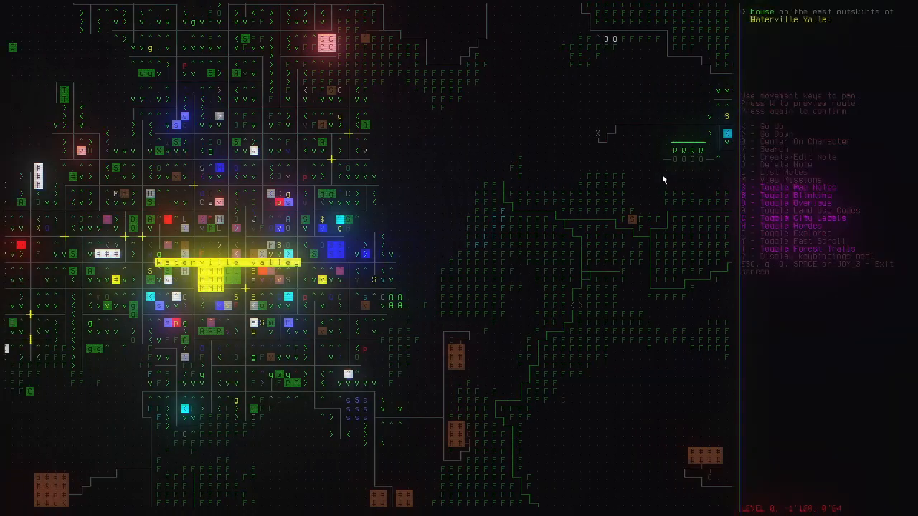
{"action": "key", "text": "h"}
{"action": "key", "text": "h"}
{"action": "key", "text": "k"}
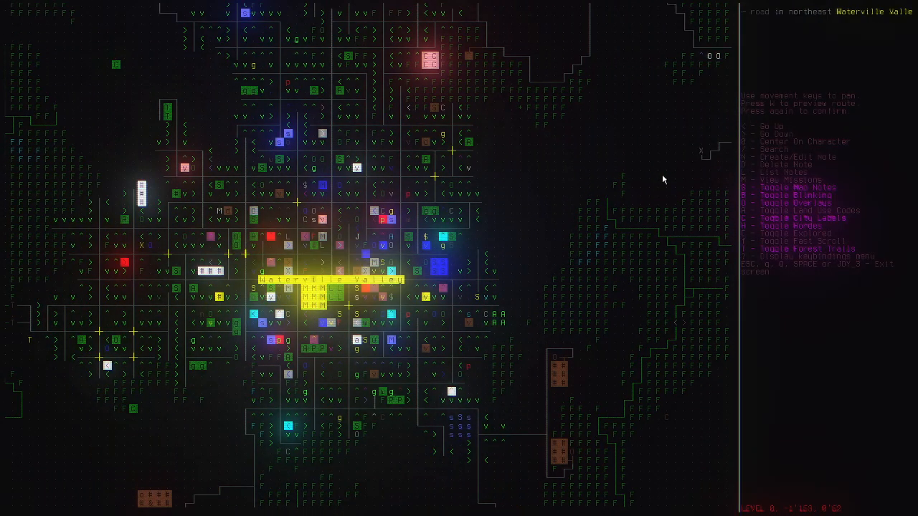
{"action": "key", "text": "y"}
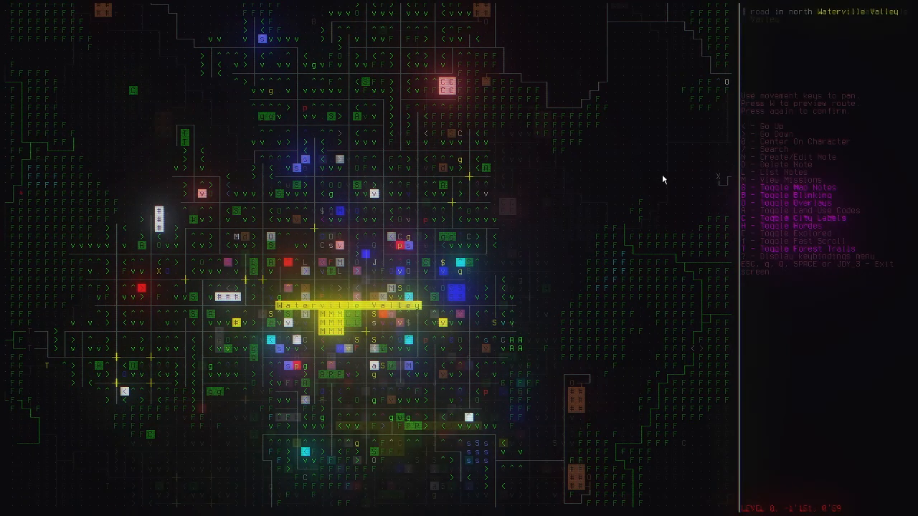
{"action": "key", "text": "y"}
{"action": "key", "text": "k"}
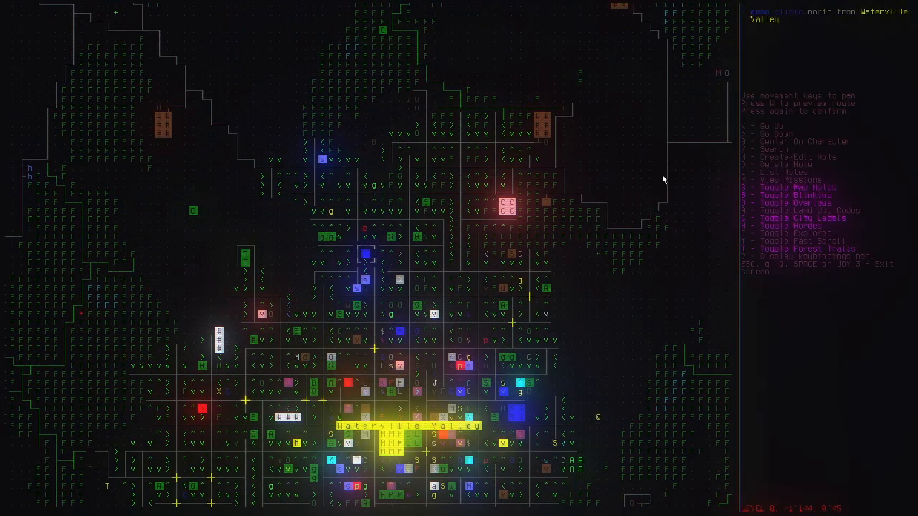
Step: Inspect the overmap tiles through Waterville Valley, from the northern demo clinic down to the city's south side
{"action": "key", "text": "j"}
{"action": "key", "text": "j"}
{"action": "key", "text": "j"}
{"action": "key", "text": "j"}
{"action": "key", "text": "j"}
{"action": "key", "text": "j"}
{"action": "key", "text": "j"}
{"action": "key", "text": "j"}
{"action": "key", "text": "j"}
{"action": "key", "text": "j"}
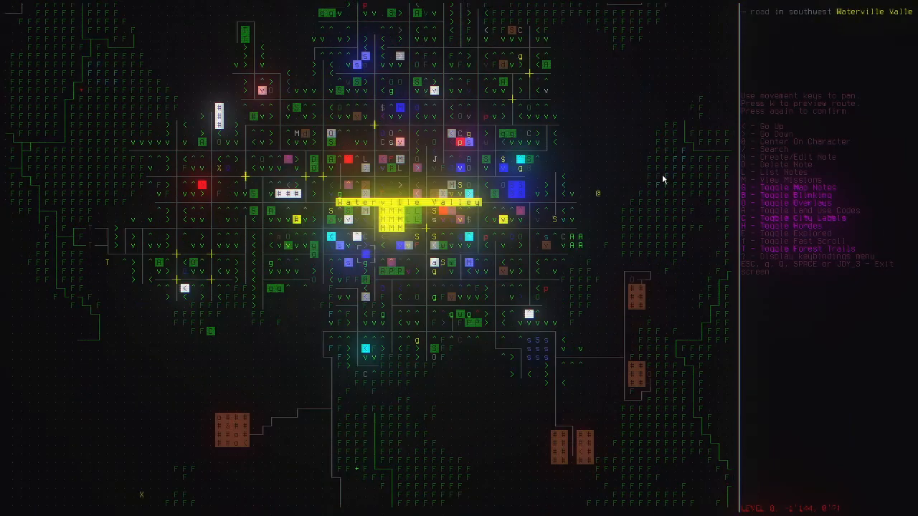
{"action": "key", "text": "n"}
{"action": "key", "text": "n"}
{"action": "key", "text": "n"}
{"action": "key", "text": "l"}
{"action": "key", "text": "l"}
{"action": "key", "text": "l"}
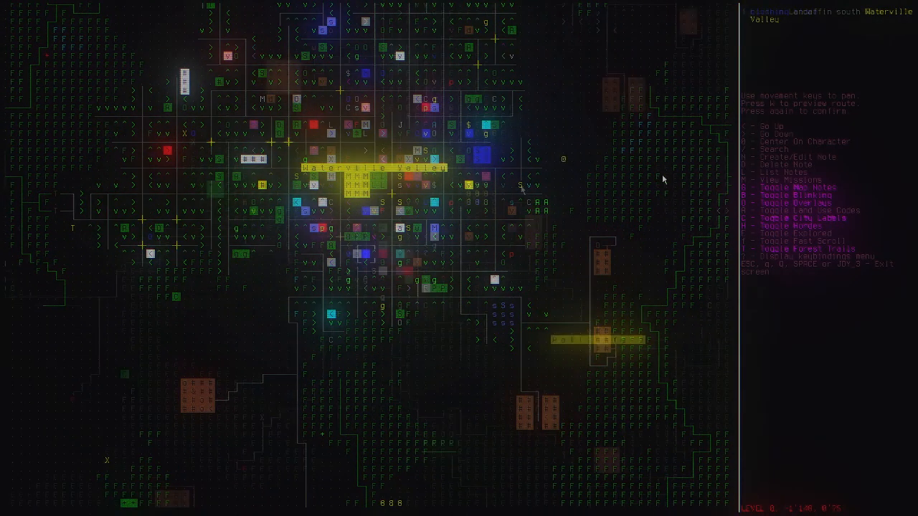
Step: Inspect the overmap southeast of Waterville Valley, past Landaff and Rollinsford, to the forest north of Waterville
{"action": "key", "text": "n"}
{"action": "key", "text": "n"}
{"action": "key", "text": "n"}
{"action": "key", "text": "n"}
{"action": "key", "text": "n"}
{"action": "key", "text": "n"}
{"action": "key", "text": "n"}
{"action": "key", "text": "n"}
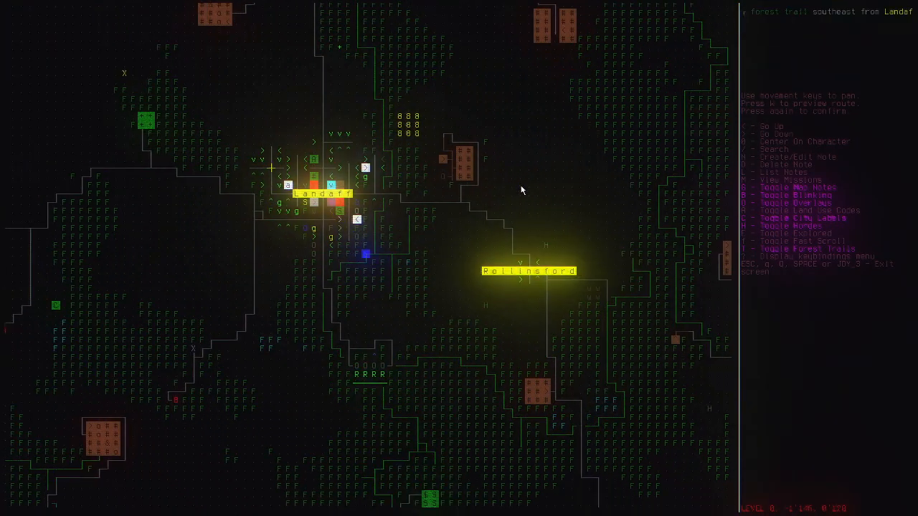
{"action": "key", "text": "n"}
{"action": "key", "text": "n"}
{"action": "key", "text": "n"}
{"action": "key", "text": "n"}
{"action": "key", "text": "n"}
{"action": "key", "text": "n"}
{"action": "key", "text": "n"}
{"action": "key", "text": "n"}
{"action": "key", "text": "n"}
{"action": "key", "text": "n"}
{"action": "key", "text": "n"}
{"action": "key", "text": "n"}
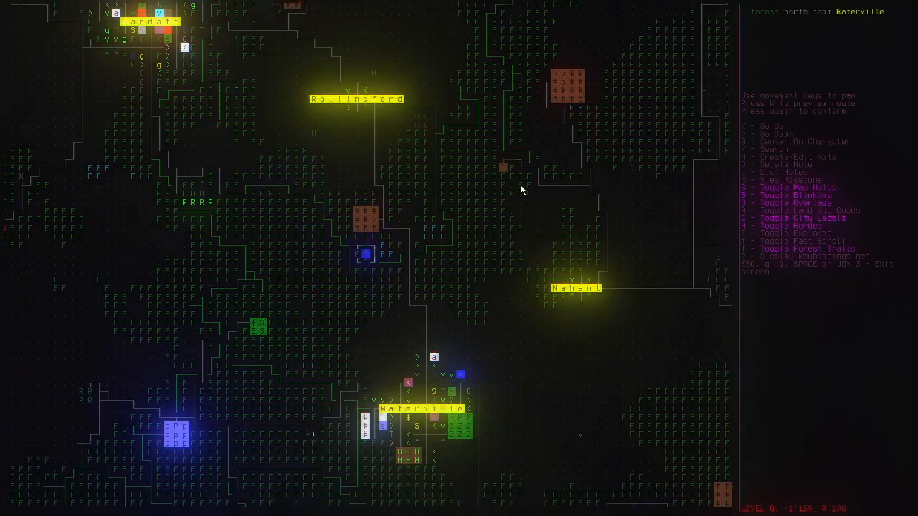
Step: Inspect the overmap tiles of Waterville from its northern edge through the roads in town
{"action": "key", "text": "j"}
{"action": "key", "text": "j"}
{"action": "key", "text": "j"}
{"action": "key", "text": "j"}
{"action": "key", "text": "j"}
{"action": "key", "text": "j"}
{"action": "key", "text": "j"}
{"action": "key", "text": "j"}
{"action": "key", "text": "j"}
{"action": "key", "text": "j"}
{"action": "key", "text": "j"}
{"action": "key", "text": "j"}
{"action": "key", "text": "j"}
{"action": "key", "text": "j"}
{"action": "key", "text": "j"}
{"action": "key", "text": "j"}
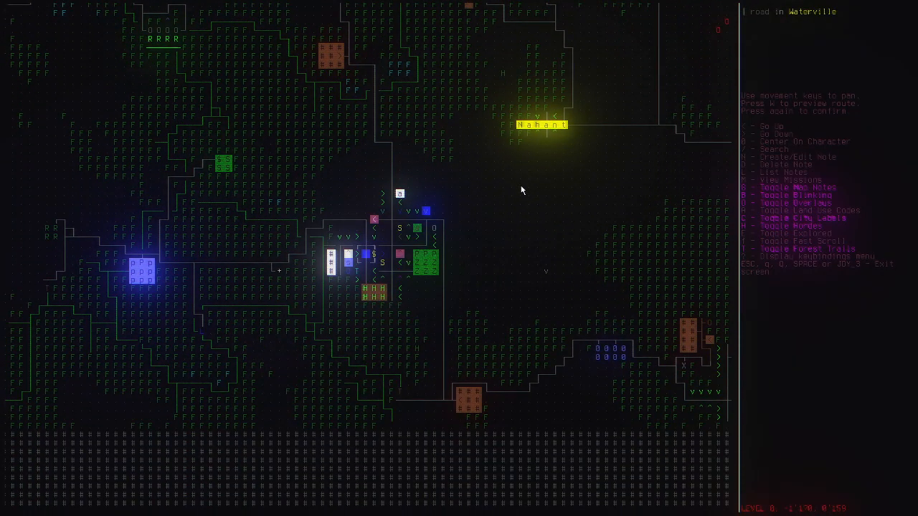
{"action": "key", "text": "l"}
{"action": "key", "text": "l"}
{"action": "key", "text": "u"}
{"action": "key", "text": "u"}
{"action": "key", "text": "k"}
{"action": "key", "text": "k"}
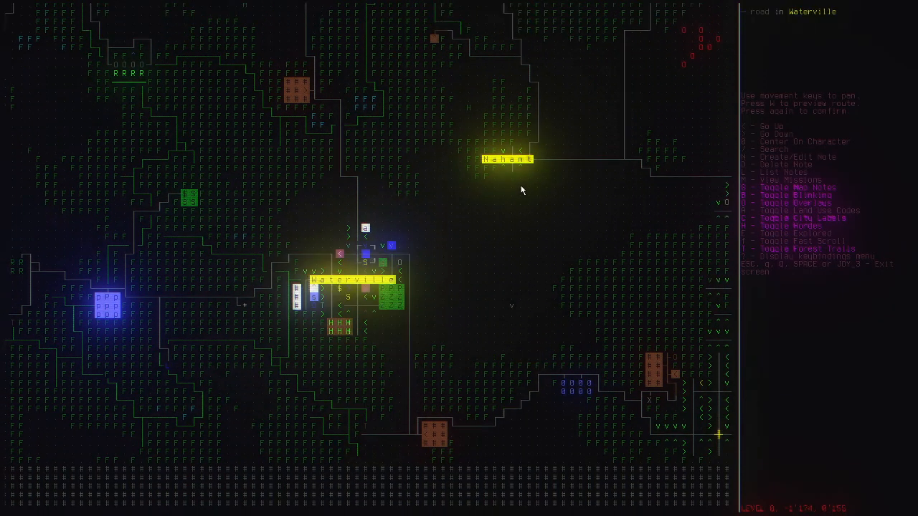
{"action": "key", "text": "k"}
Step: Inspect the overmap eastward from Waterville, across the fields south of Nahant, to New Boston's west outskirts
{"action": "key", "text": "l"}
{"action": "key", "text": "l"}
{"action": "key", "text": "l"}
{"action": "key", "text": "l"}
{"action": "key", "text": "l"}
{"action": "key", "text": "l"}
{"action": "key", "text": "l"}
{"action": "key", "text": "l"}
{"action": "key", "text": "l"}
{"action": "key", "text": "l"}
{"action": "key", "text": "l"}
{"action": "key", "text": "l"}
{"action": "key", "text": "l"}
{"action": "key", "text": "l"}
{"action": "key", "text": "l"}
{"action": "key", "text": "l"}
{"action": "key", "text": "l"}
{"action": "key", "text": "l"}
{"action": "key", "text": "l"}
{"action": "key", "text": "l"}
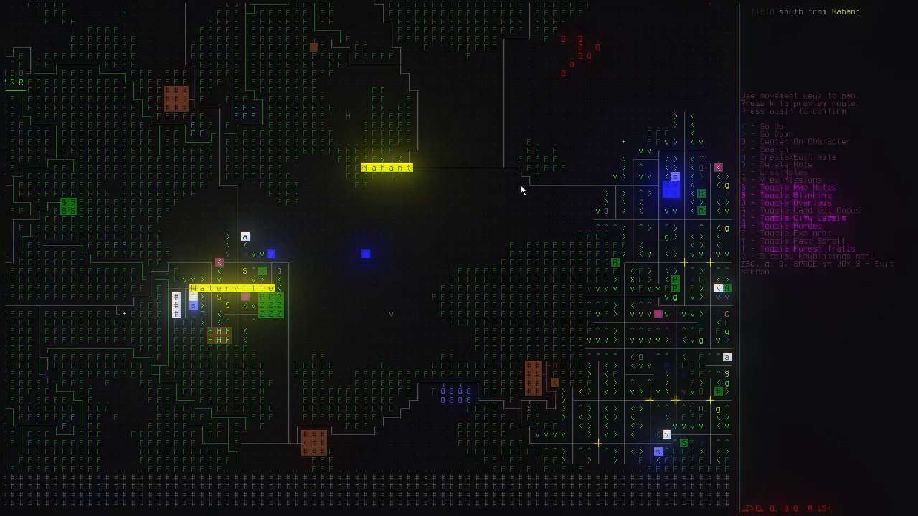
{"action": "key", "text": "l"}
{"action": "key", "text": "l"}
{"action": "key", "text": "l"}
{"action": "key", "text": "l"}
{"action": "key", "text": "l"}
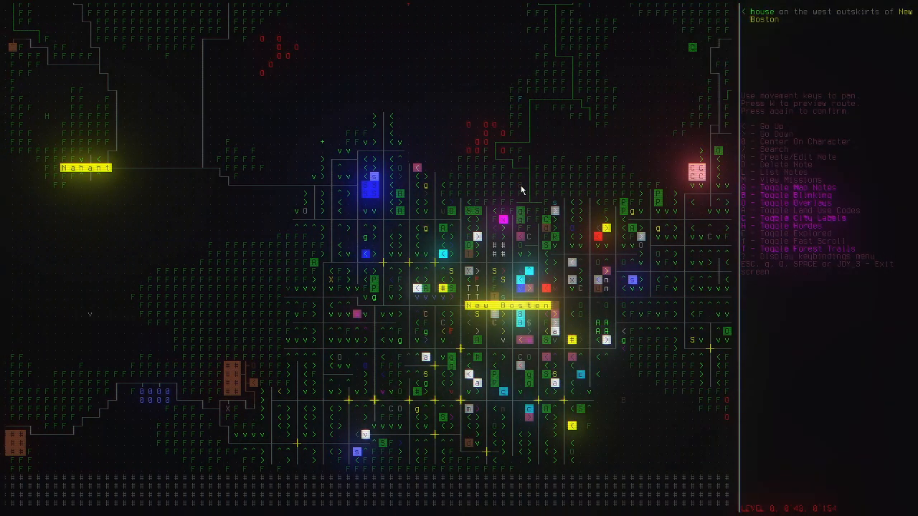
Step: Locate the demo clinic in northwest New Boston on the overmap and teleport the character there
{"action": "key", "text": "n"}
{"action": "key", "text": "n"}
{"action": "key", "text": "n"}
{"action": "key", "text": "n"}
{"action": "key", "text": "n"}
{"action": "key", "text": "n"}
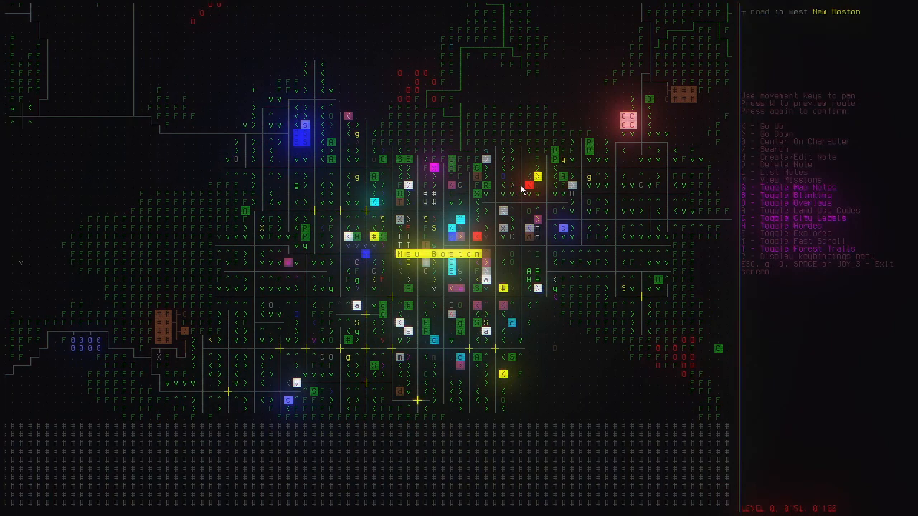
{"action": "key", "text": "y"}
{"action": "key", "text": "y"}
{"action": "key", "text": "y"}
{"action": "key", "text": "l"}
{"action": "key", "text": "l"}
{"action": "key", "text": "l"}
{"action": "key", "text": "l"}
{"action": "key", "text": "l"}
{"action": "key", "text": "l"}
{"action": "key", "text": "l"}
{"action": "key", "text": "l"}
{"action": "key", "text": "l"}
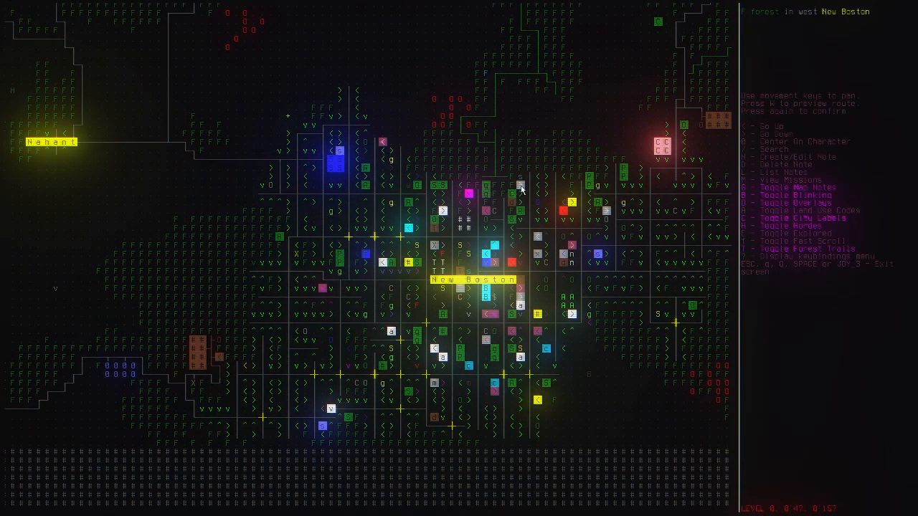
{"action": "key", "text": "u"}
{"action": "key", "text": "u"}
{"action": "key", "text": "u"}
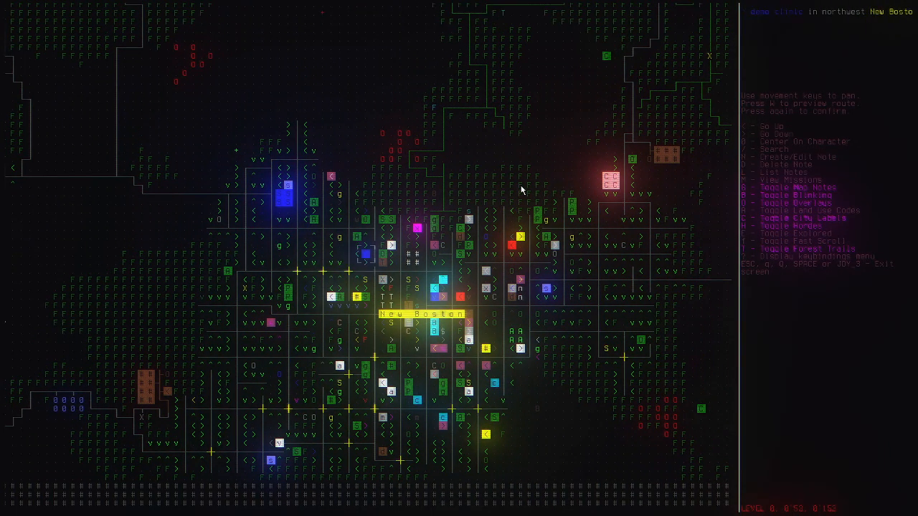
{"action": "key", "text": "Return"}
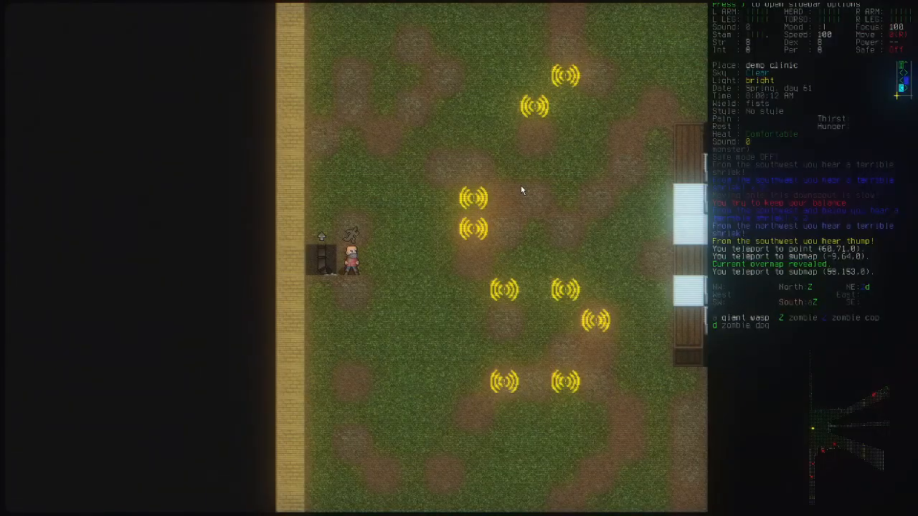
Step: Look around the spawned demo clinic, examining its wooden wall, laminated glass and surroundings at different zoom levels
{"action": "key", "text": "x"}
{"action": "key", "text": "l"}
{"action": "key", "text": "l"}
{"action": "key", "text": "l"}
{"action": "key", "text": "l"}
{"action": "key", "text": "l"}
{"action": "key", "text": "l"}
{"action": "key", "text": "l"}
{"action": "key", "text": "l"}
{"action": "key", "text": "l"}
{"action": "key", "text": "l"}
{"action": "key", "text": "l"}
{"action": "key", "text": "l"}
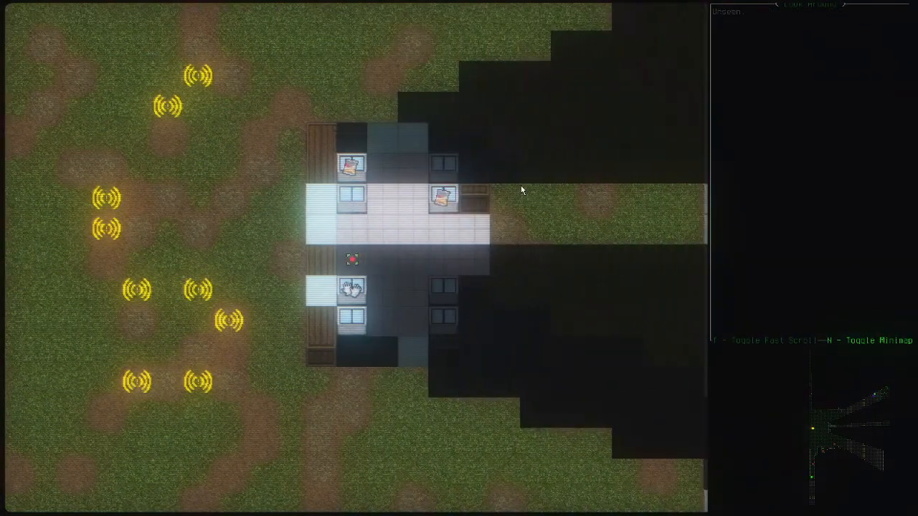
{"action": "key", "text": "h"}
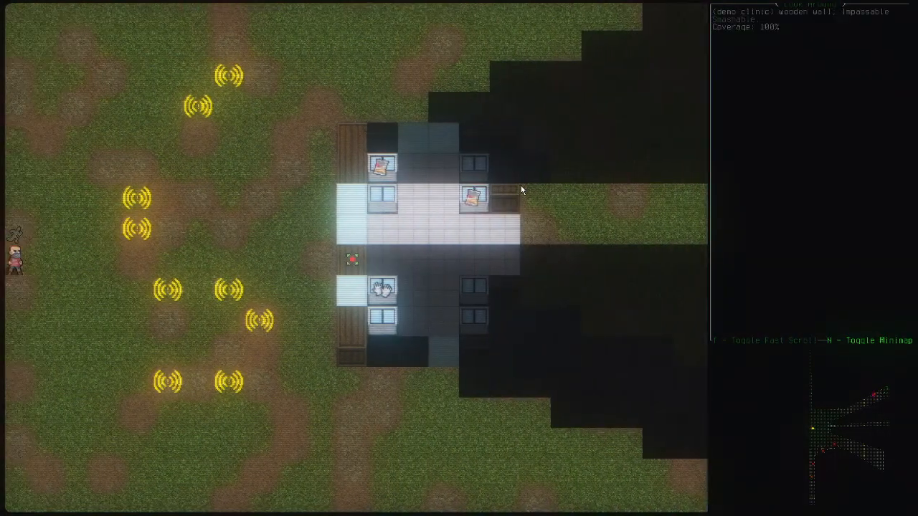
{"action": "key", "text": "k"}
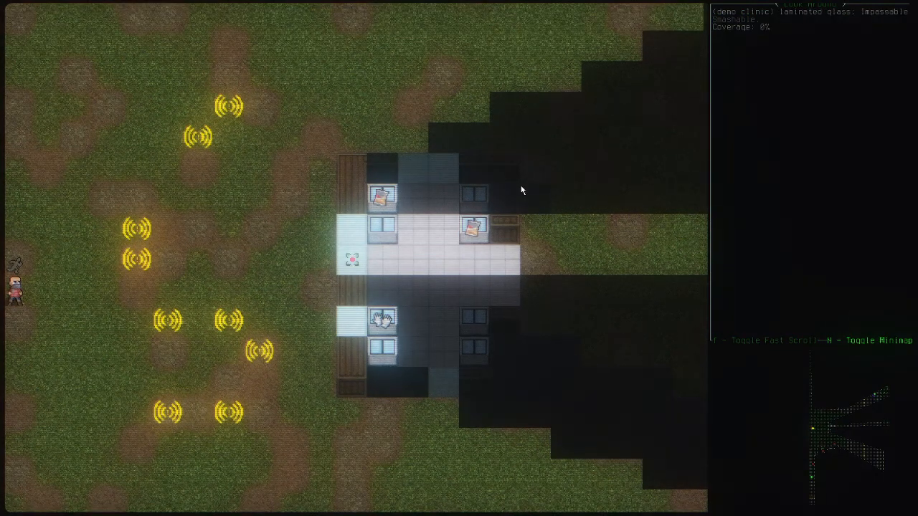
{"action": "scroll", "coordinate": [522, 190], "scroll_direction": "up", "scroll_amount": 1}
{"action": "scroll", "coordinate": [521, 190], "scroll_direction": "down", "scroll_amount": 4}
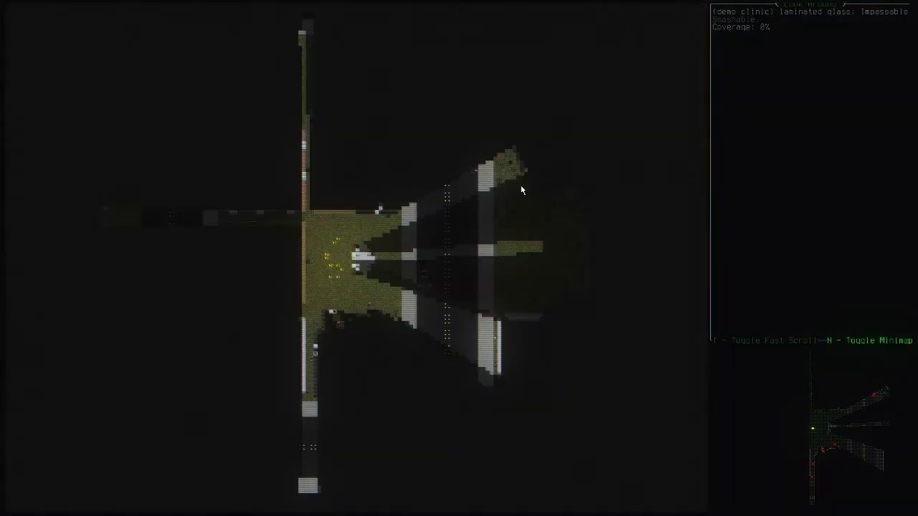
{"action": "scroll", "coordinate": [521, 190], "scroll_direction": "up", "scroll_amount": 2}
{"action": "key", "text": "h"}
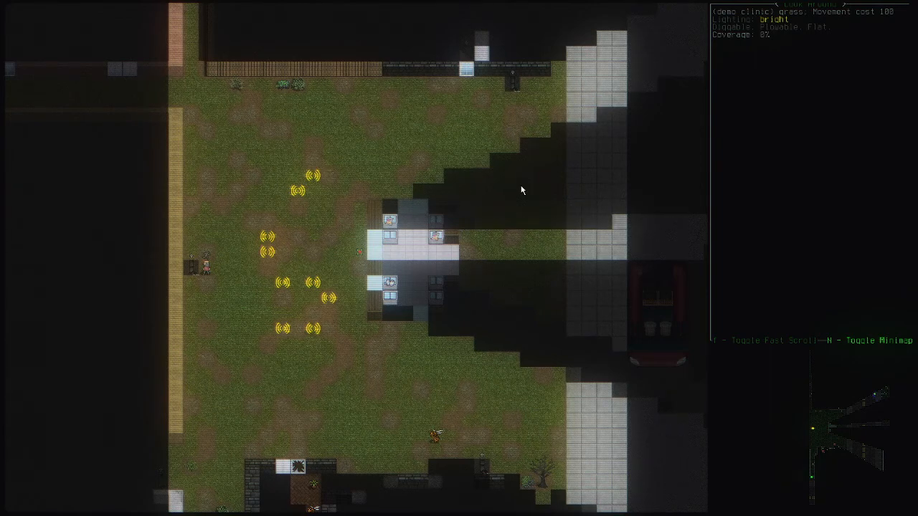
{"action": "key", "text": "Escape"}
{"action": "key", "text": "grave"}
{"action": "key", "text": "Down"}
{"action": "key", "text": "Down"}
{"action": "key", "text": "Down"}
{"action": "key", "text": "Down"}
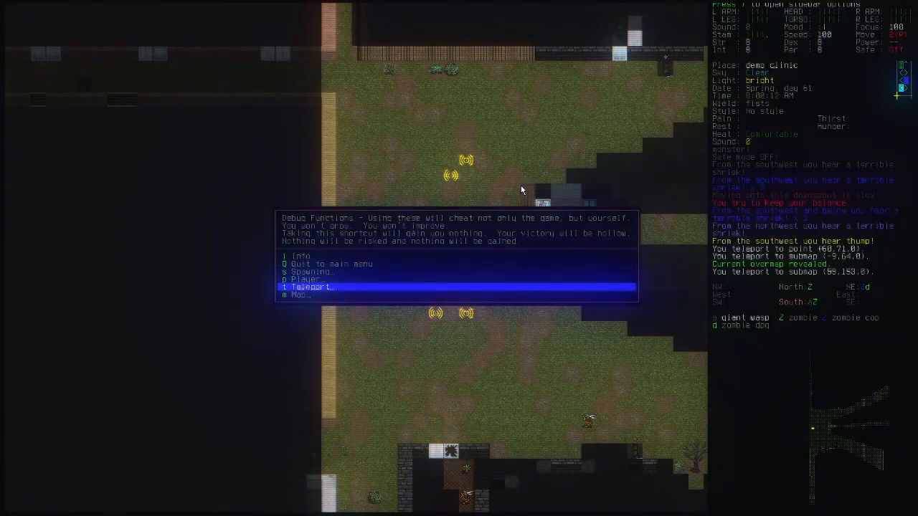
{"action": "key", "text": "Return"}
{"action": "key", "text": "l"}
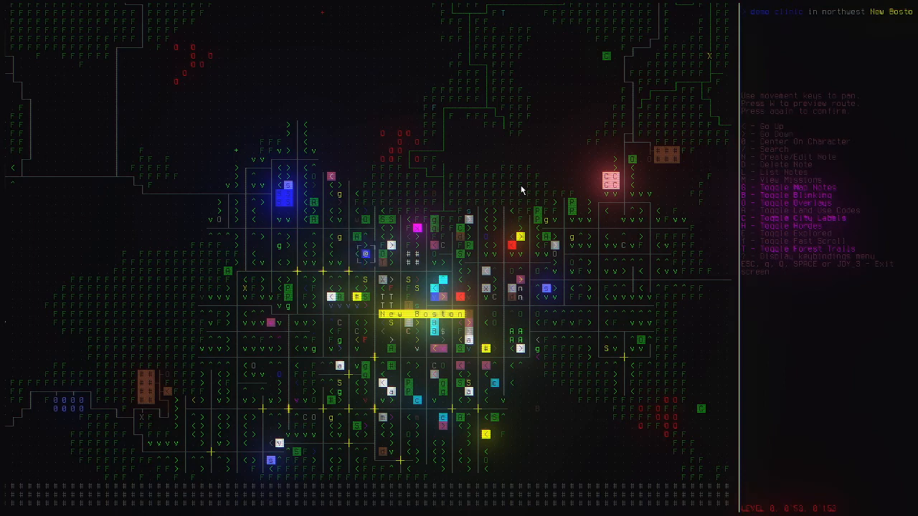
{"action": "key", "text": "Escape"}
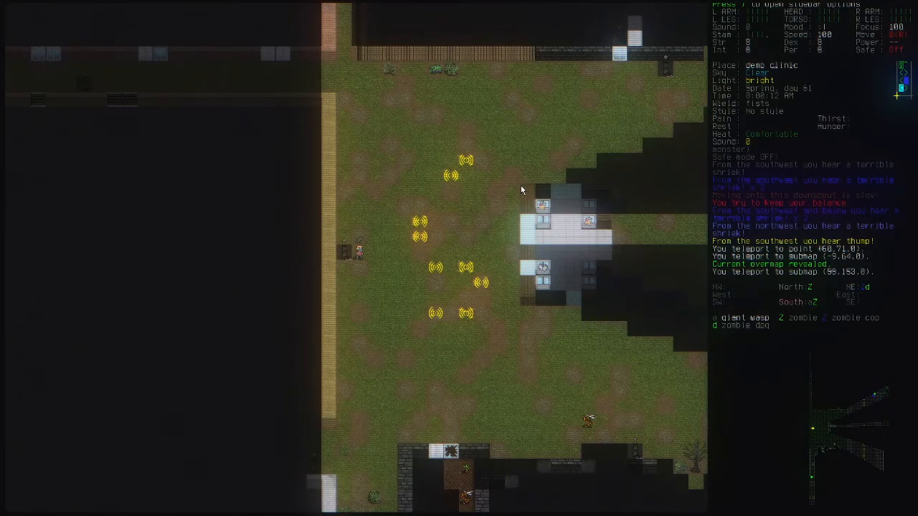
Step: Look around again from the clinic's laminated glass to the grass beside the character, checking the building's placement on its lot
{"action": "key", "text": "x"}
{"action": "key", "text": "z"}
{"action": "key", "text": "z"}
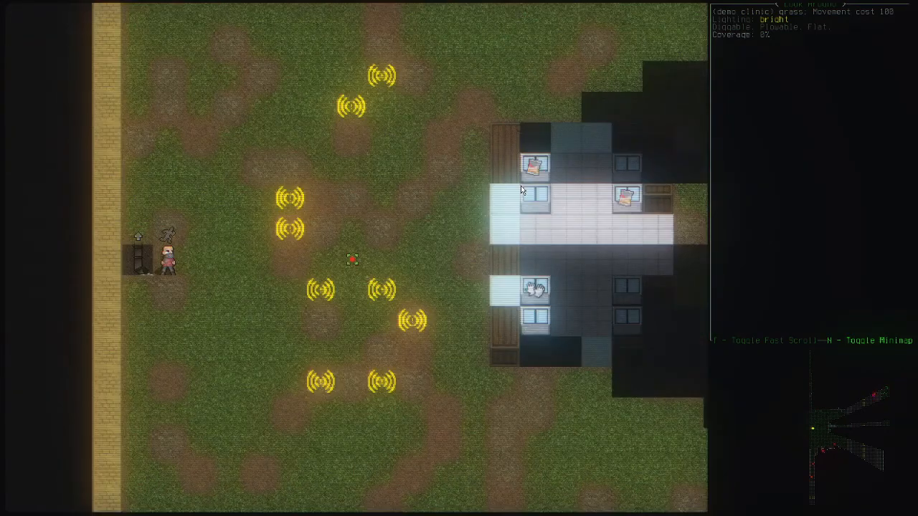
{"action": "key", "text": "Right"}
{"action": "key", "text": "Right"}
{"action": "key", "text": "Right"}
{"action": "key", "text": "Right"}
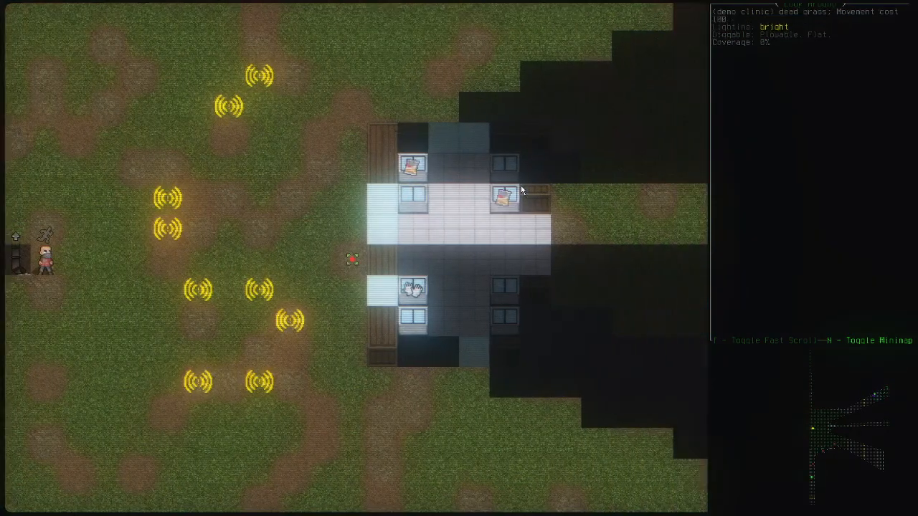
{"action": "key", "text": "Up"}
{"action": "key", "text": "Right"}
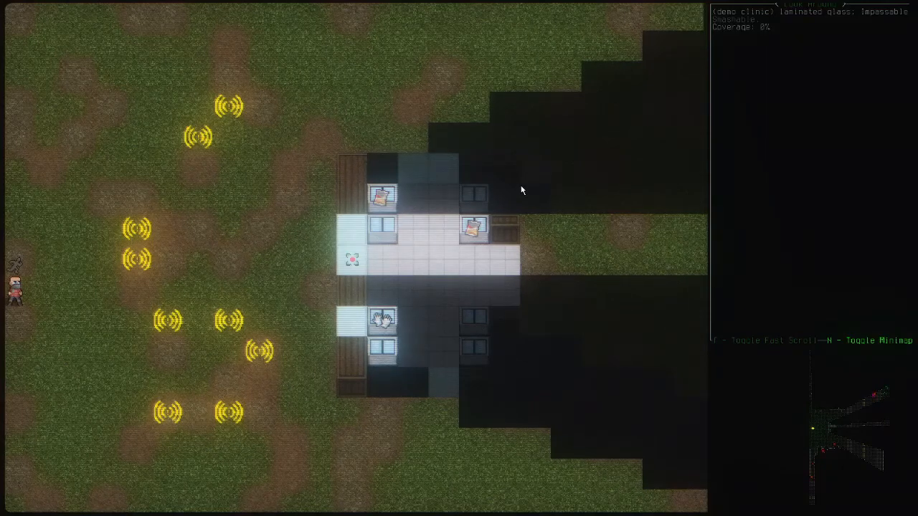
{"action": "key", "text": "Left"}
{"action": "key", "text": "Left"}
{"action": "key", "text": "Left"}
{"action": "key", "text": "Left"}
{"action": "key", "text": "Left"}
{"action": "key", "text": "Left"}
{"action": "key", "text": "Left"}
{"action": "key", "text": "Left"}
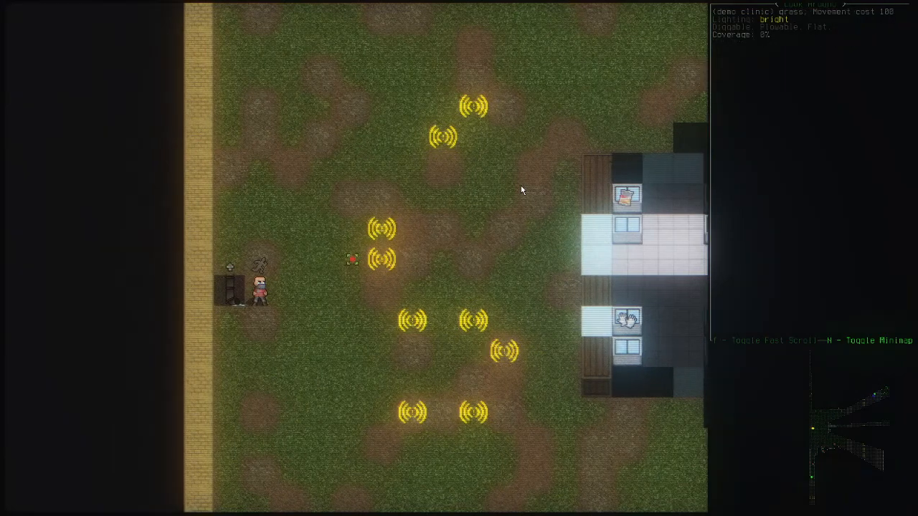
{"action": "key", "text": "Left"}
{"action": "key", "text": "z"}
{"action": "key", "text": "Z"}
{"action": "key", "text": "Z"}
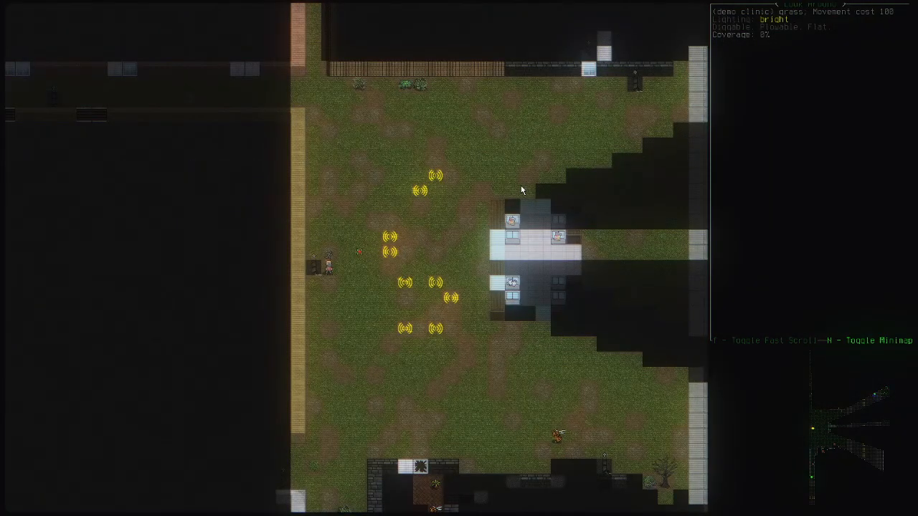
{"action": "key", "text": "Escape"}
Step: Save and quit the game
{"action": "key", "text": "Escape"}
{"action": "key", "text": "Up"}
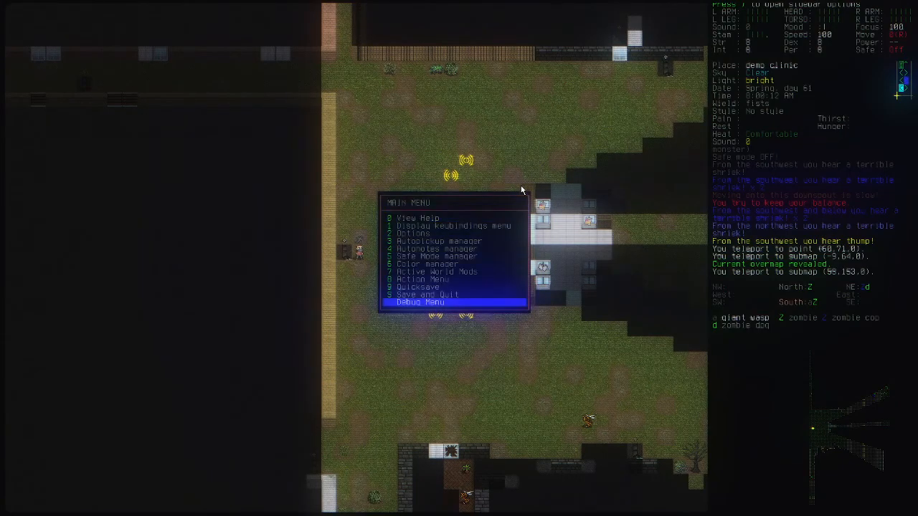
{"action": "key", "text": "Up"}
{"action": "key", "text": "Return"}
{"action": "key", "text": "Return"}
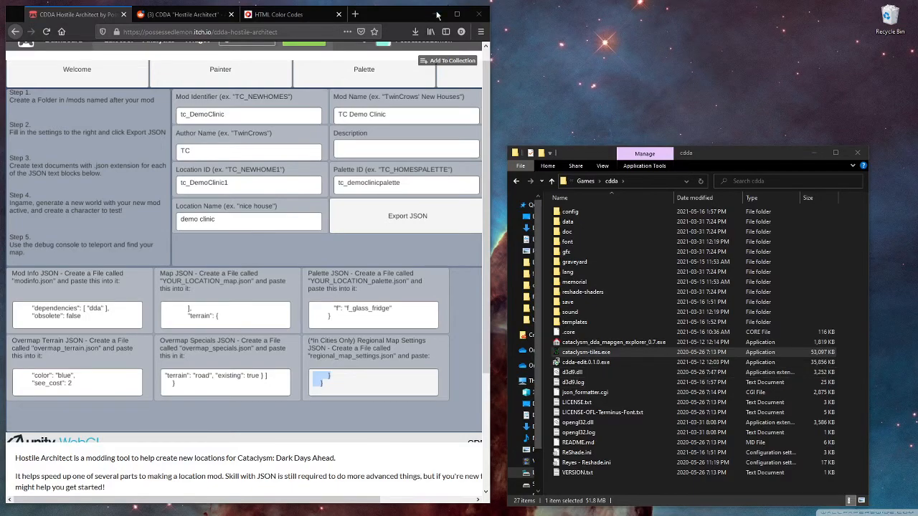
Step: Switch to the maximized Hostile Architect page and review the clinic's spawn region options in the Painter
{"action": "double_click", "coordinate": [459, 16]}
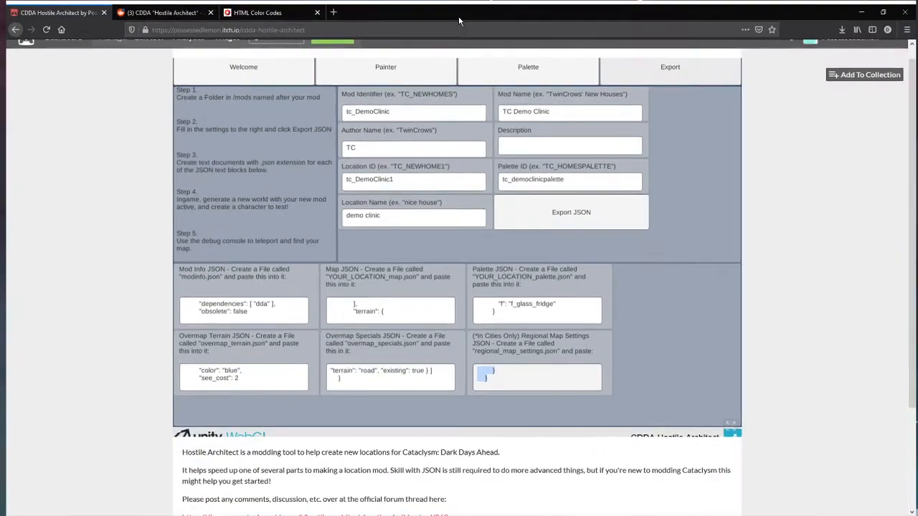
{"action": "left_click", "coordinate": [370, 73]}
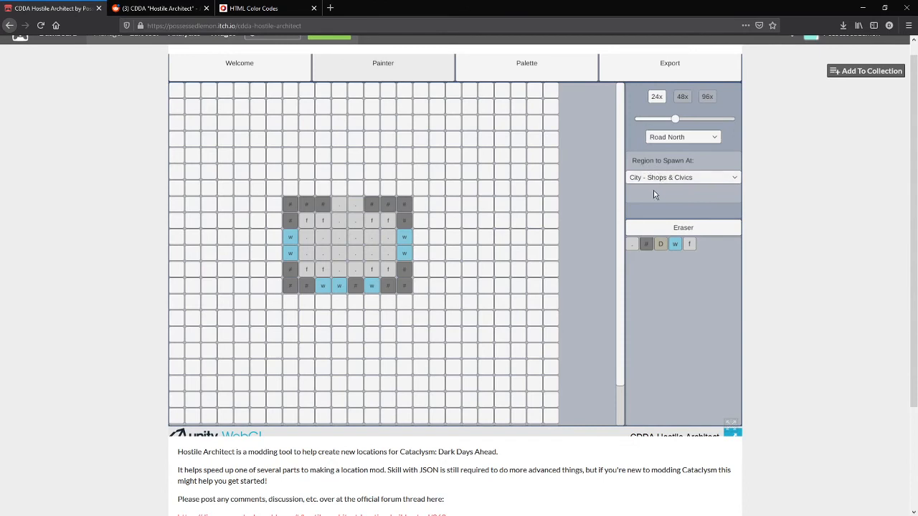
{"action": "left_click", "coordinate": [644, 180]}
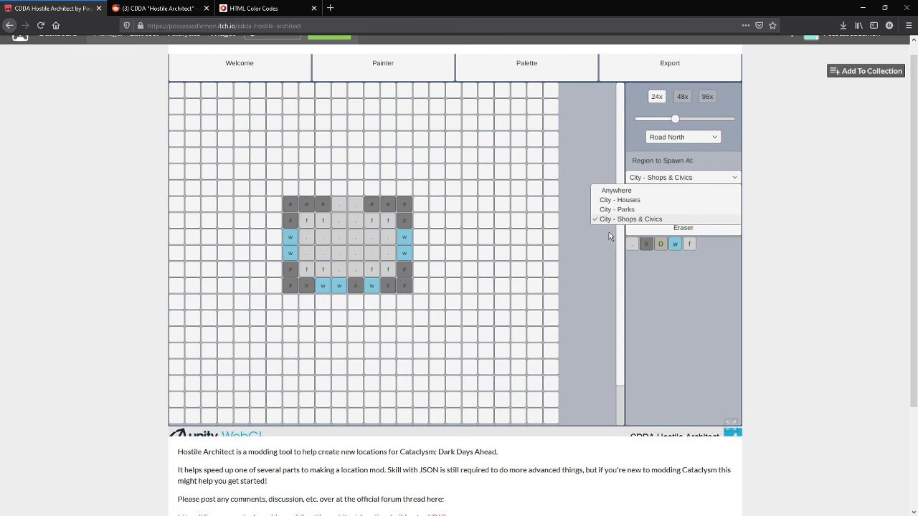
{"action": "left_click", "coordinate": [601, 265]}
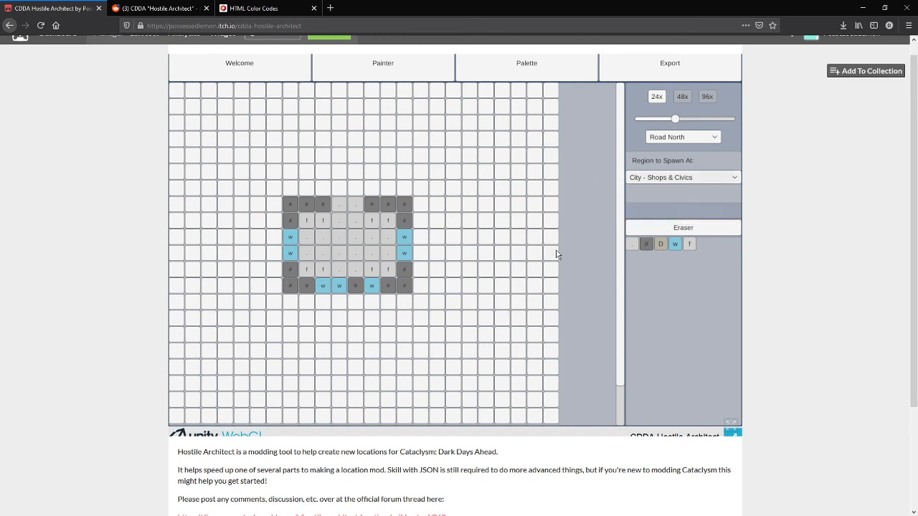
Step: Review the clinic's wall, door and window tile definitions in the Palette
{"action": "left_click", "coordinate": [510, 76]}
{"action": "left_click", "coordinate": [494, 95]}
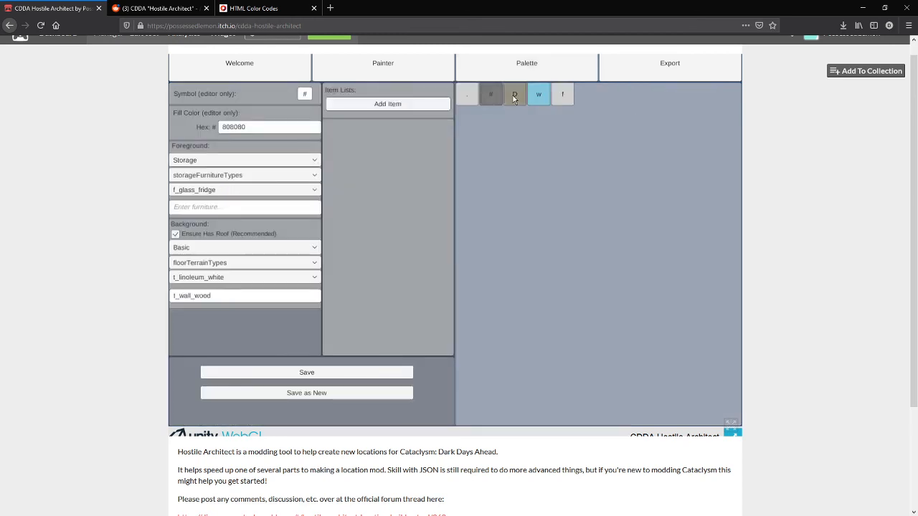
{"action": "left_click", "coordinate": [514, 95]}
{"action": "left_click", "coordinate": [541, 94]}
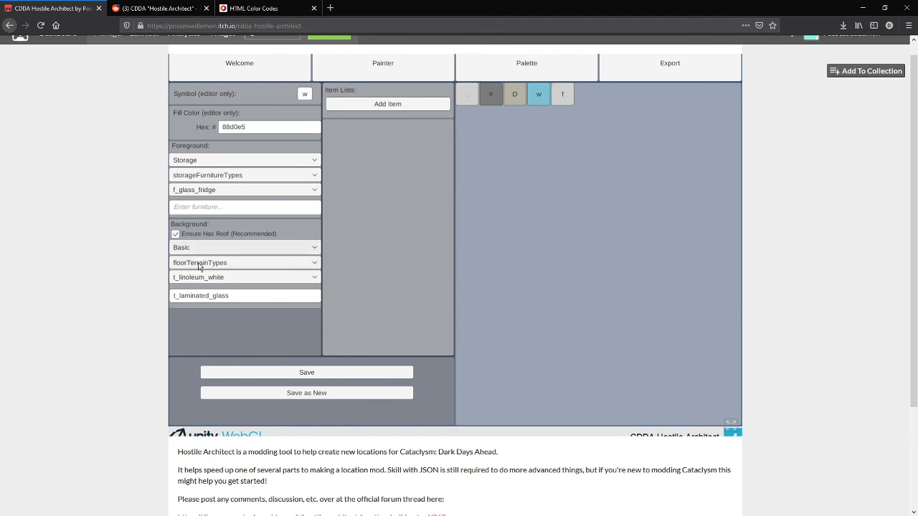
Step: Browse the floor terrains for the window tile's background and switch the terrain category to doorTerrainTypes
{"action": "left_click", "coordinate": [214, 278]}
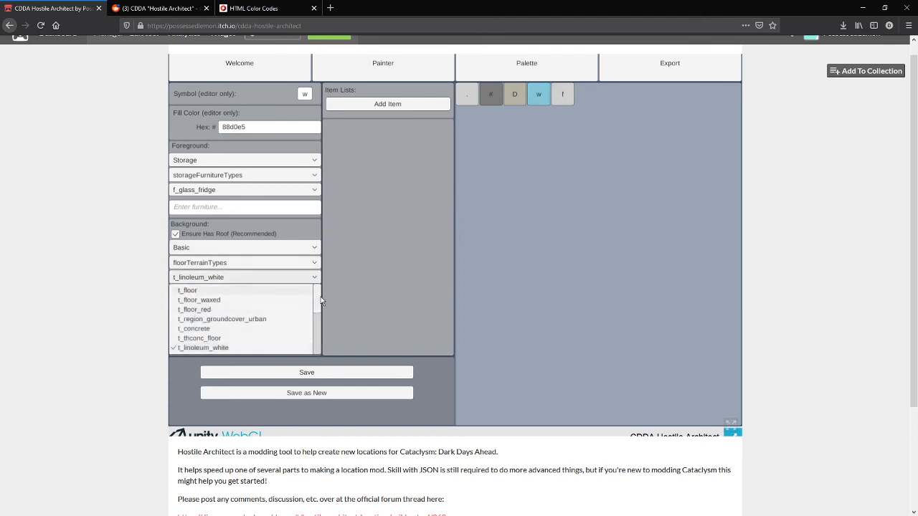
{"action": "mouse_move", "coordinate": [317, 307]}
{"action": "left_mouse_down"}
{"action": "mouse_move", "coordinate": [313, 341]}
{"action": "mouse_move", "coordinate": [312, 303]}
{"action": "left_mouse_up"}
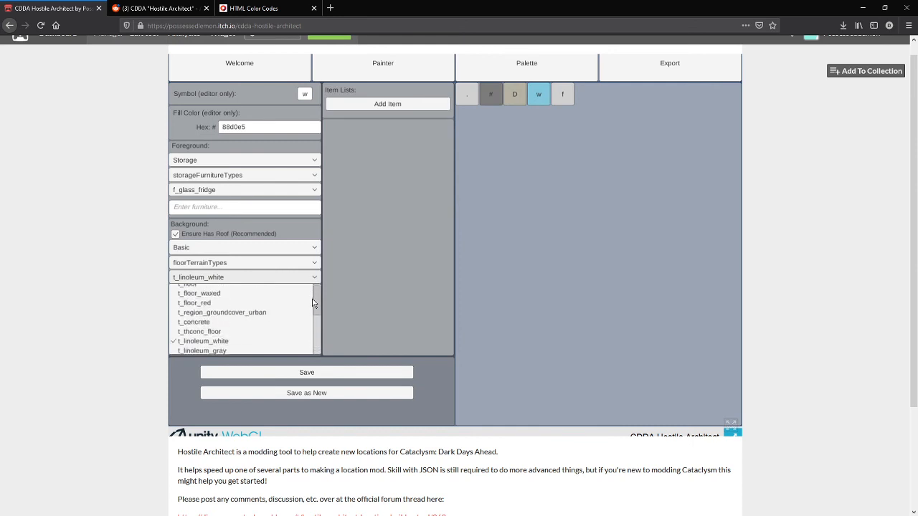
{"action": "left_click", "coordinate": [224, 266]}
{"action": "left_click", "coordinate": [224, 265]}
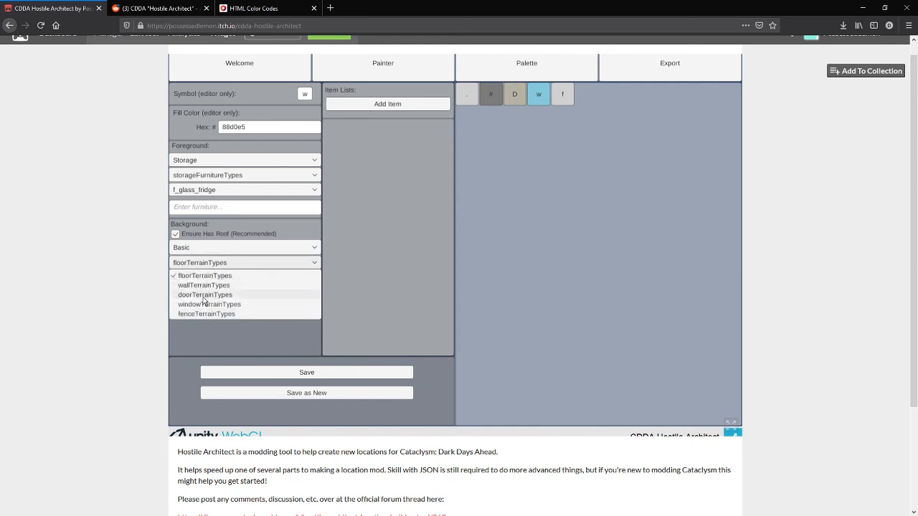
{"action": "left_click", "coordinate": [206, 295]}
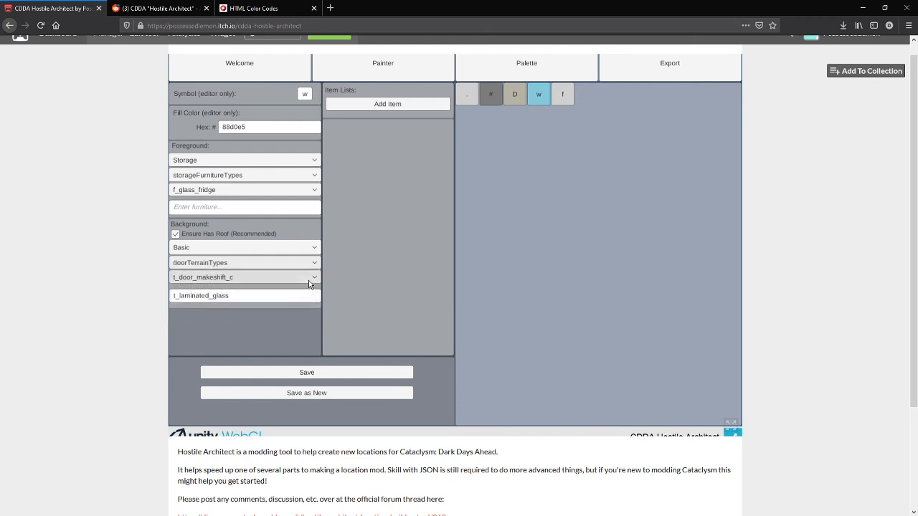
Step: Browse the door terrains and the terrain categories available for the window tile's background, keeping the current selections
{"action": "left_click", "coordinate": [309, 279]}
{"action": "mouse_move", "coordinate": [316, 291]}
{"action": "left_mouse_down"}
{"action": "mouse_move", "coordinate": [316, 343]}
{"action": "mouse_move", "coordinate": [316, 294]}
{"action": "left_mouse_up"}
{"action": "left_click", "coordinate": [282, 278]}
{"action": "left_click", "coordinate": [219, 264]}
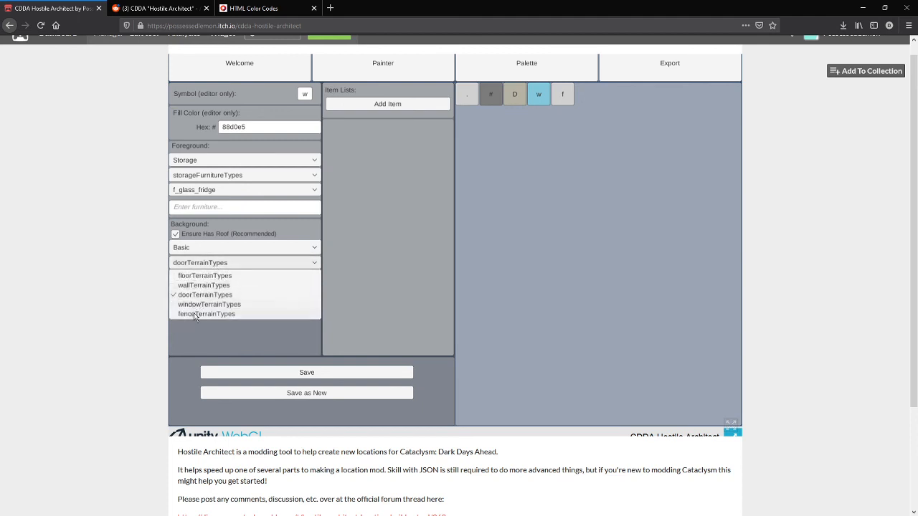
{"action": "left_click", "coordinate": [349, 284]}
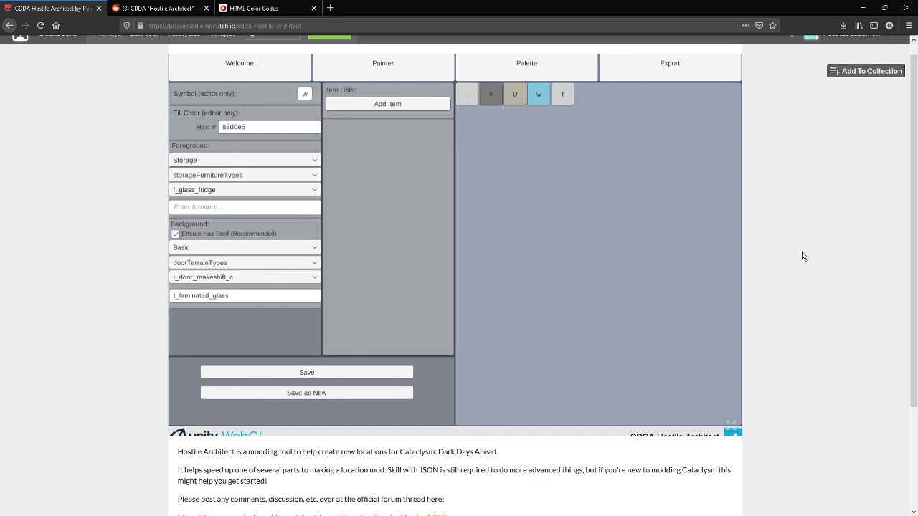
Step: Switch to the Reddit thread, expand the collapsed first comment, review the Hostile Architect announcement post, and return to the Hostile Architect page
{"action": "left_click", "coordinate": [159, 9]}
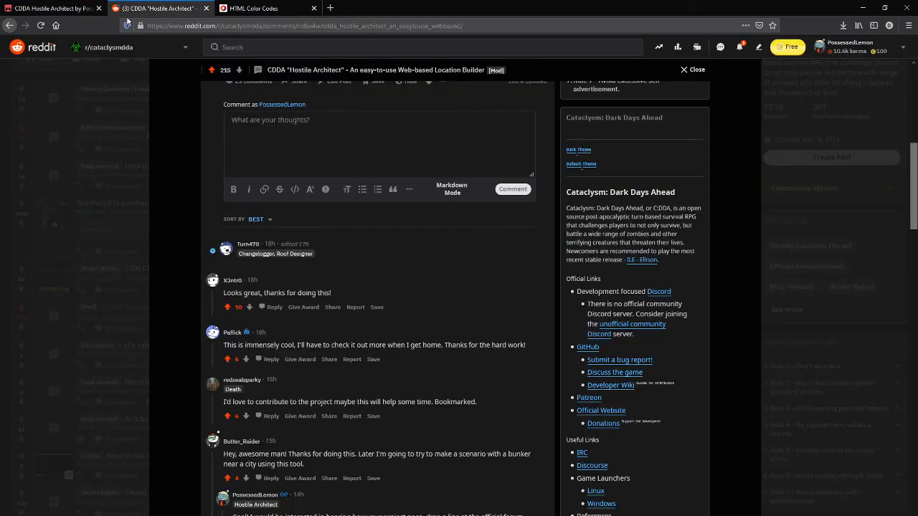
{"action": "left_click", "coordinate": [212, 251]}
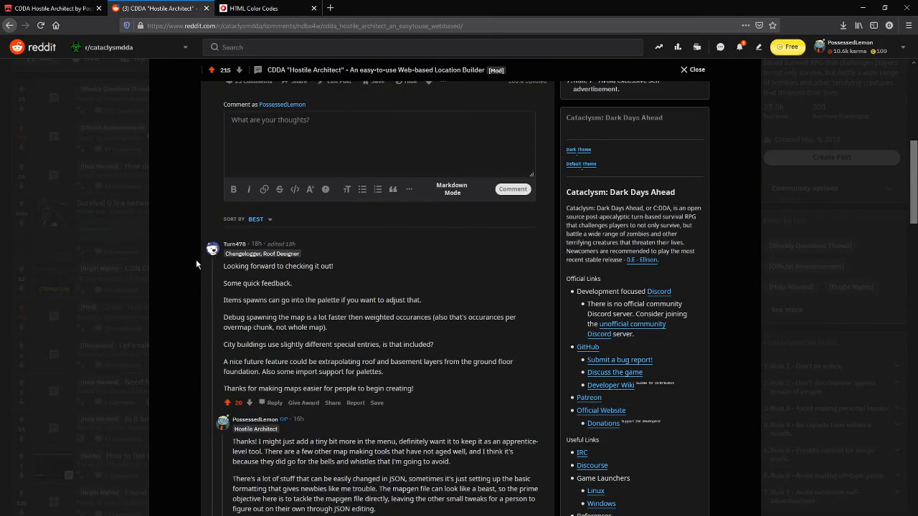
{"action": "scroll", "coordinate": [190, 276], "scroll_direction": "up", "scroll_amount": 5}
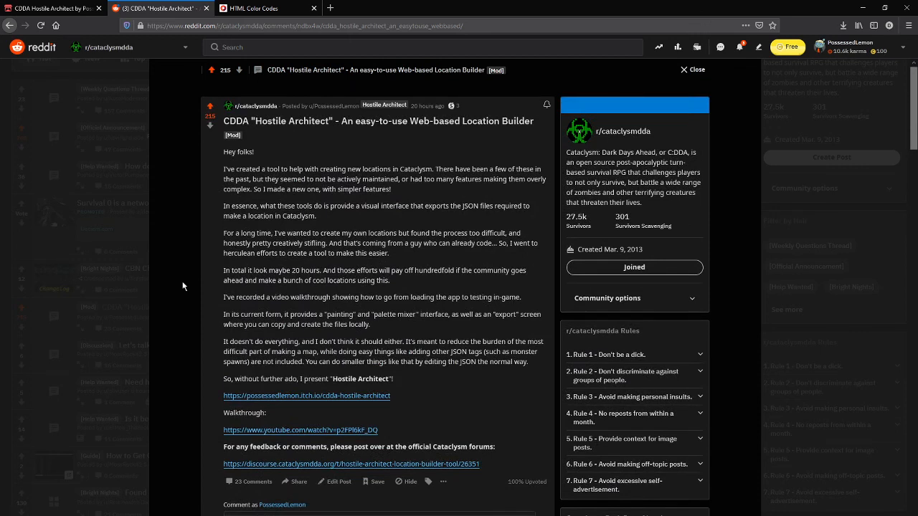
{"action": "middle_click", "coordinate": [174, 261]}
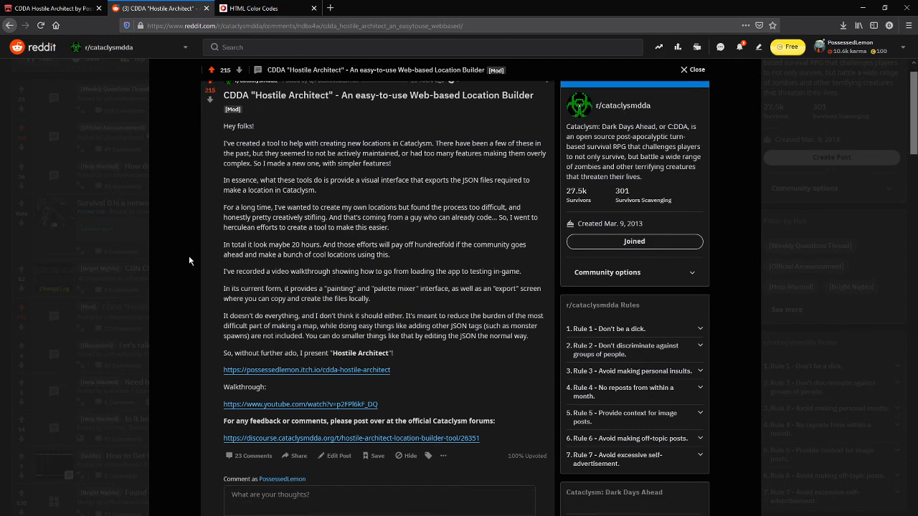
{"action": "middle_click", "coordinate": [169, 279]}
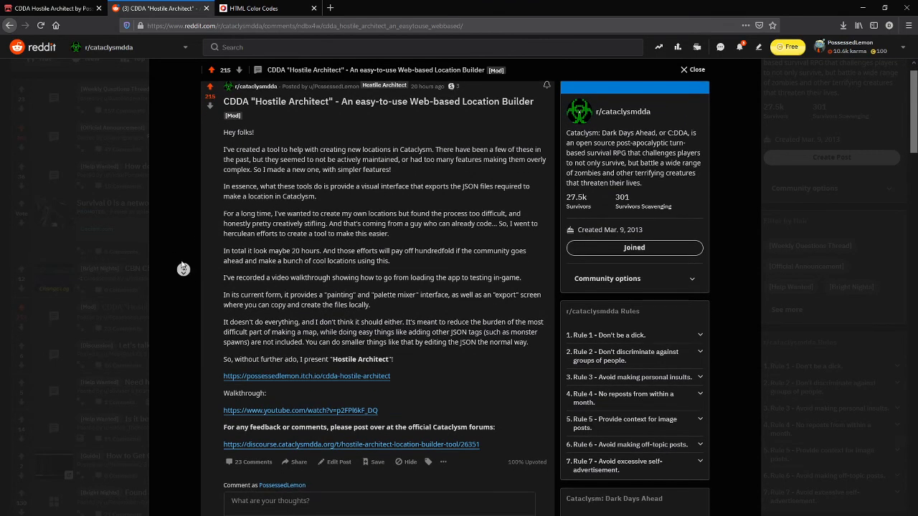
{"action": "scroll", "coordinate": [181, 264], "scroll_direction": "up", "scroll_amount": 1}
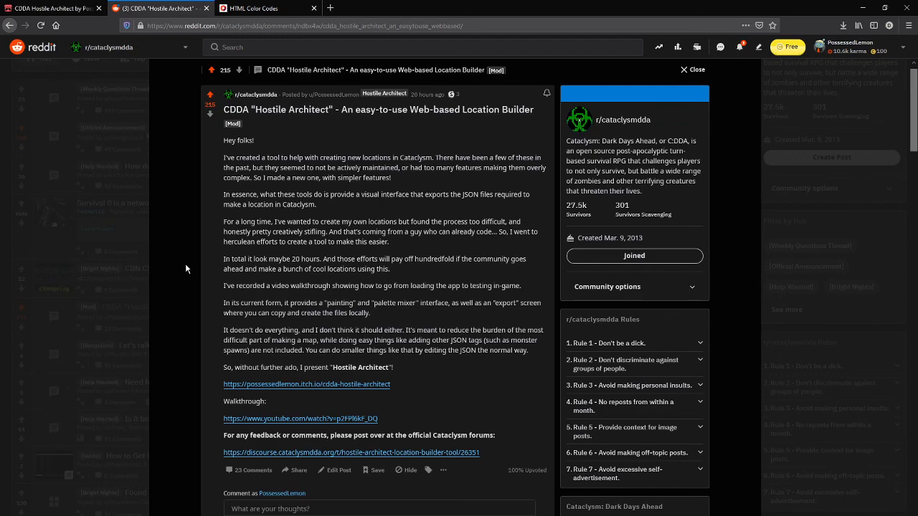
{"action": "scroll", "coordinate": [183, 261], "scroll_direction": "down", "scroll_amount": 2}
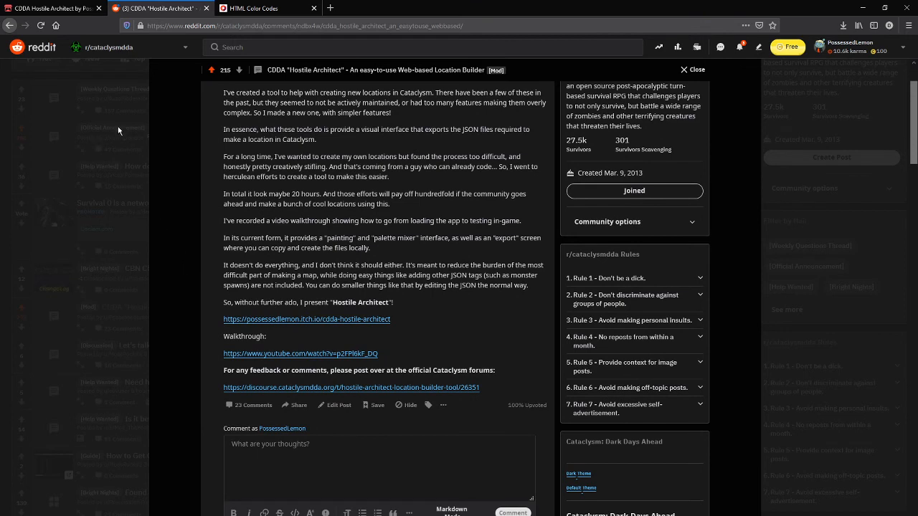
{"action": "left_click", "coordinate": [49, 8]}
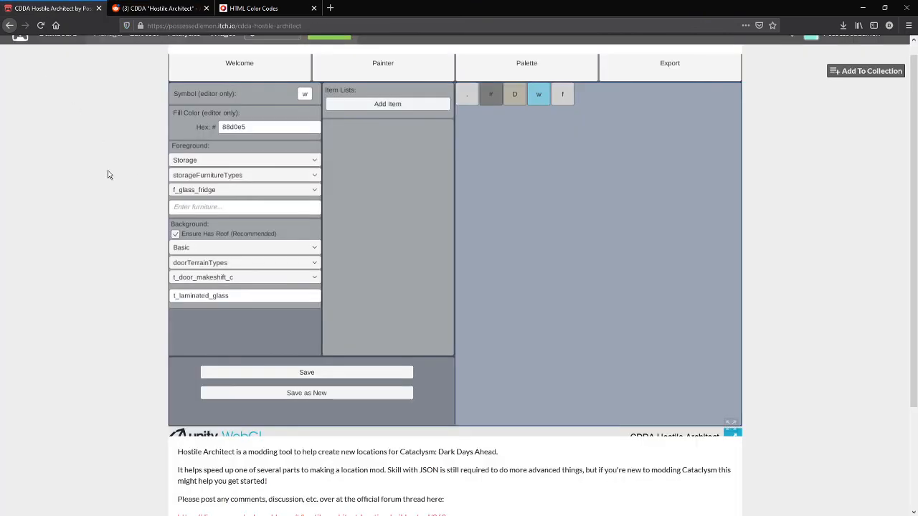